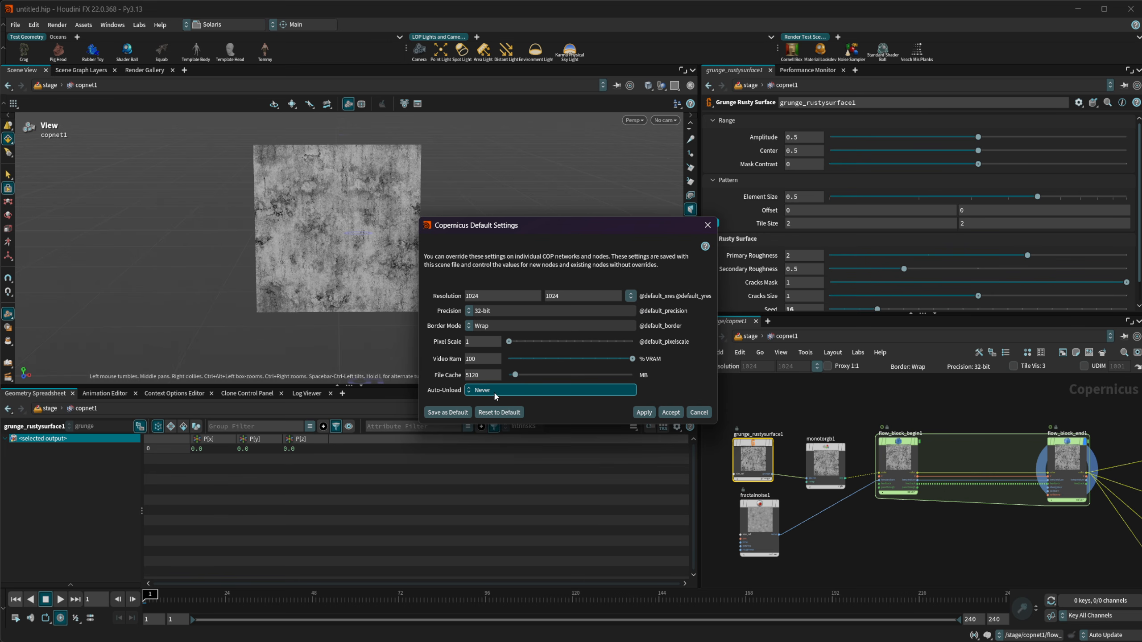
Review the Auto-Unload options in the Copernicus default settings and close the dialog without changes
click(494, 390)
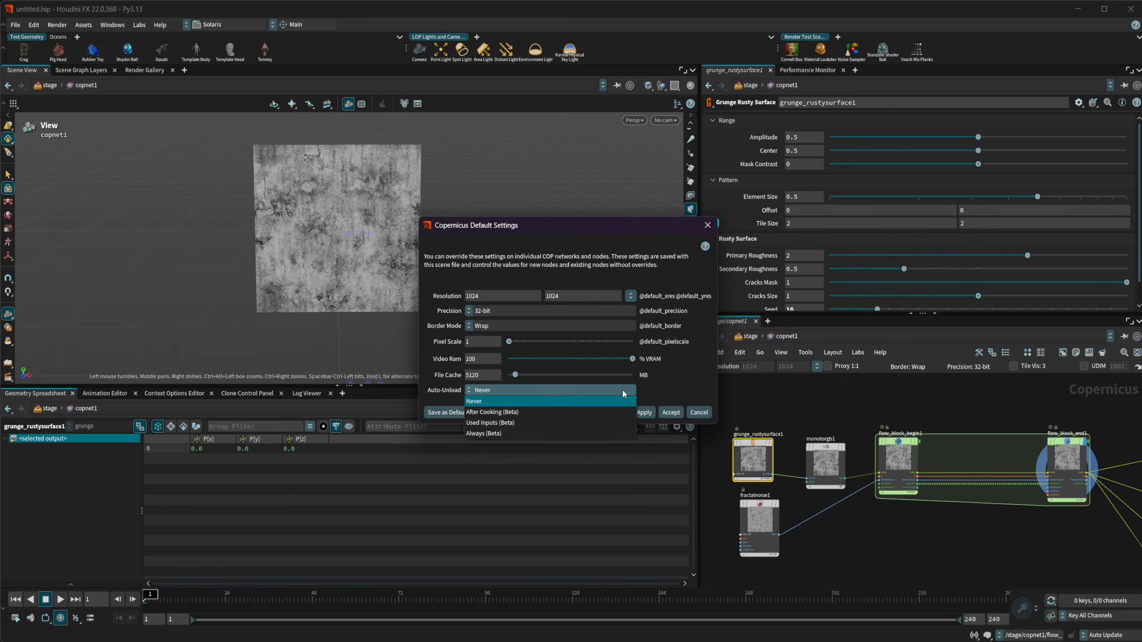
click(693, 373)
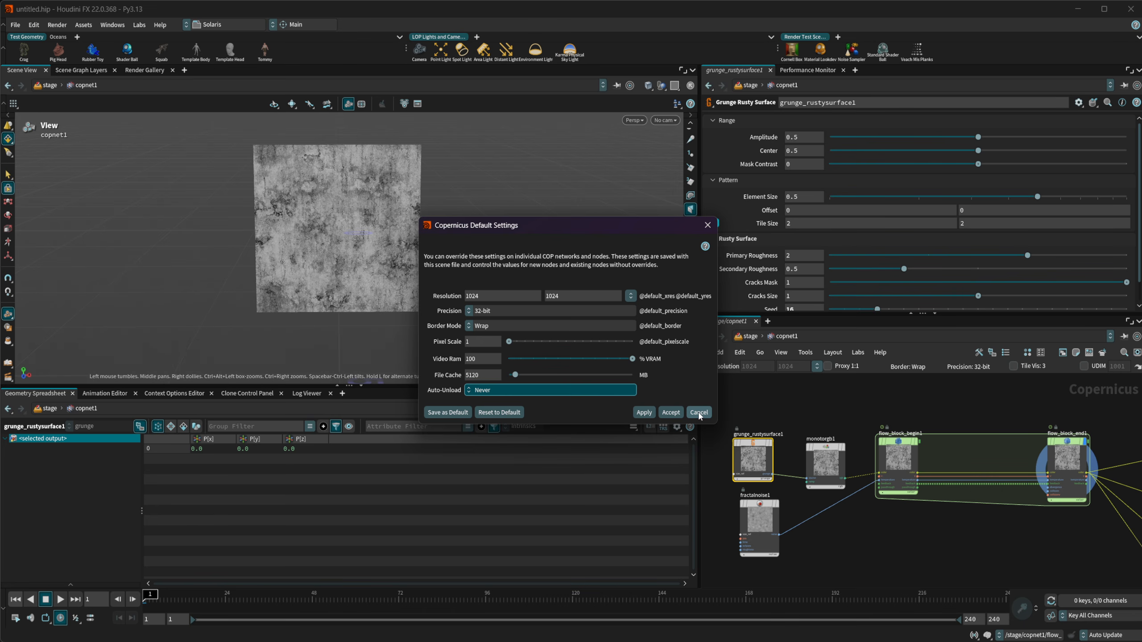
click(594, 391)
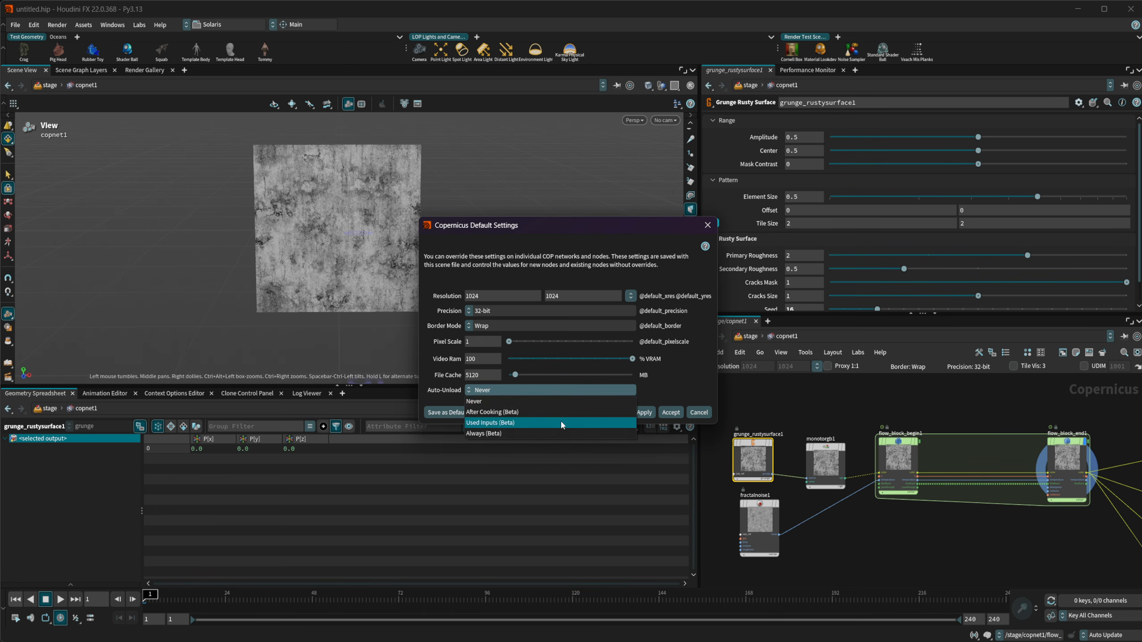
click(696, 390)
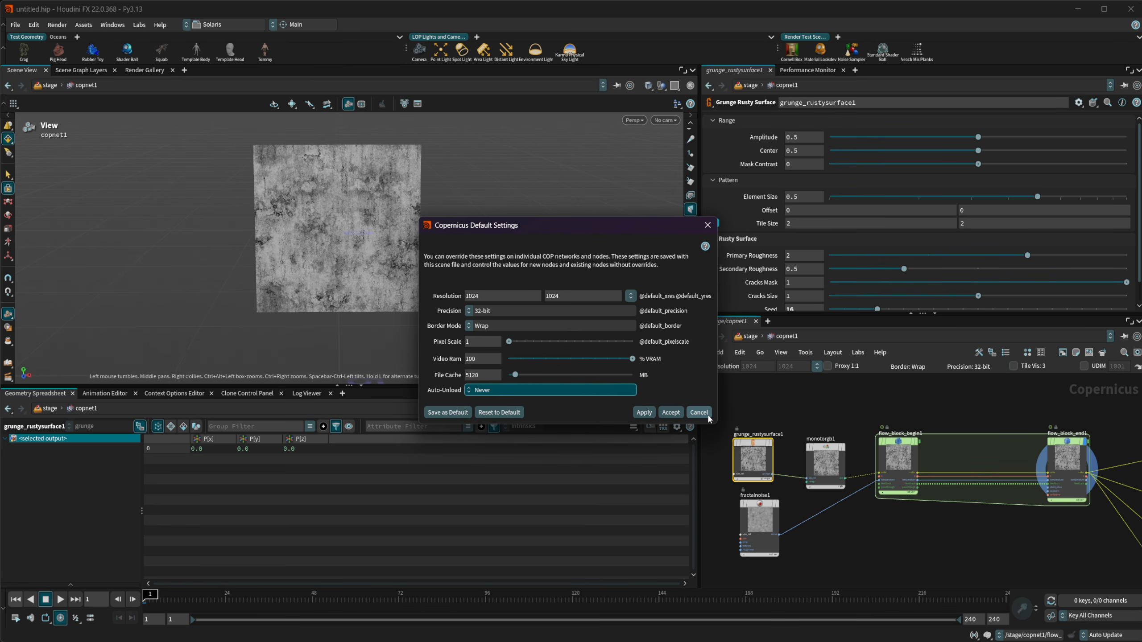
click(707, 418)
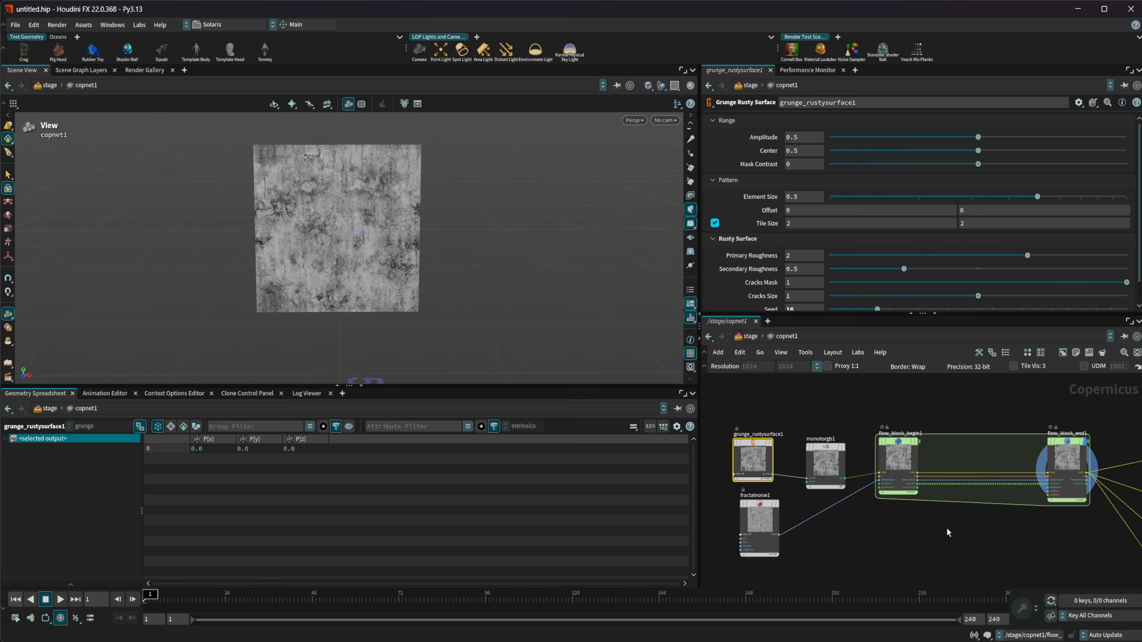
Inspect the parameters of the Time Blend, Time Loop and Time Pack nodes connected to the flow block end
middle_drag(946, 530, 806, 423)
middle_drag(970, 473, 956, 439)
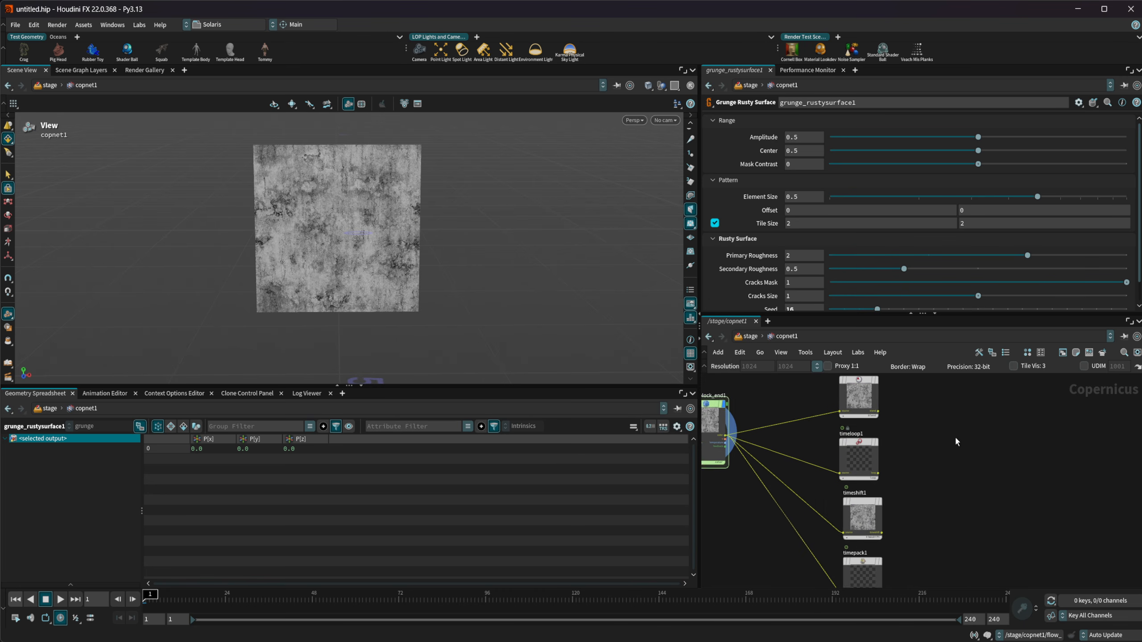
scroll(917, 444, down, 2)
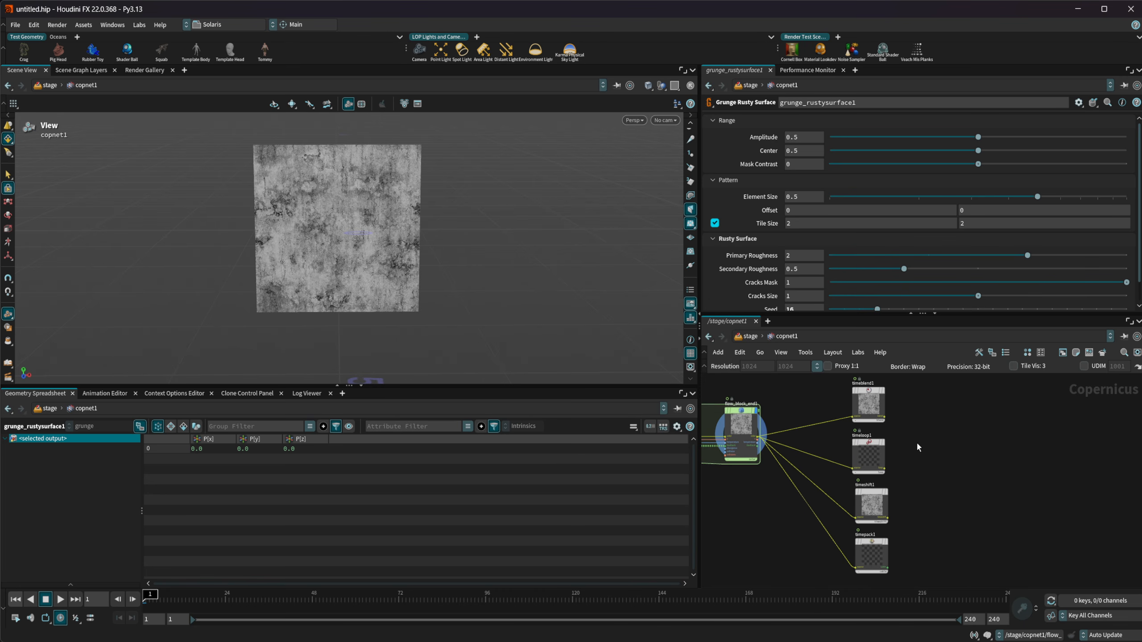
click(868, 405)
scroll(890, 456, up, 2)
click(869, 457)
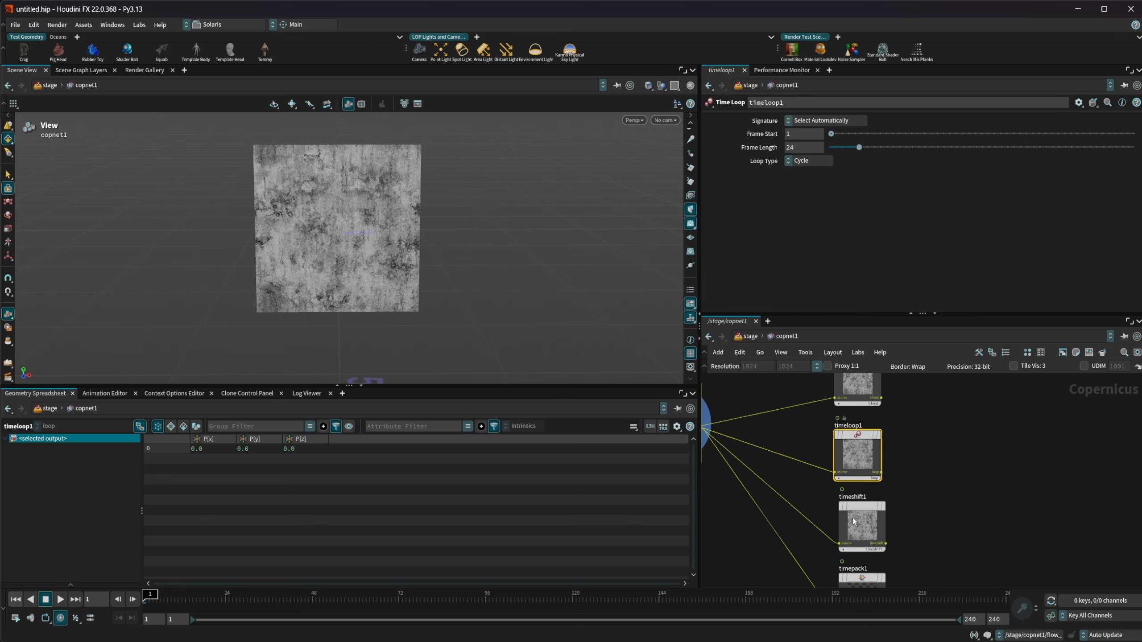
scroll(899, 535, down, 3)
click(870, 547)
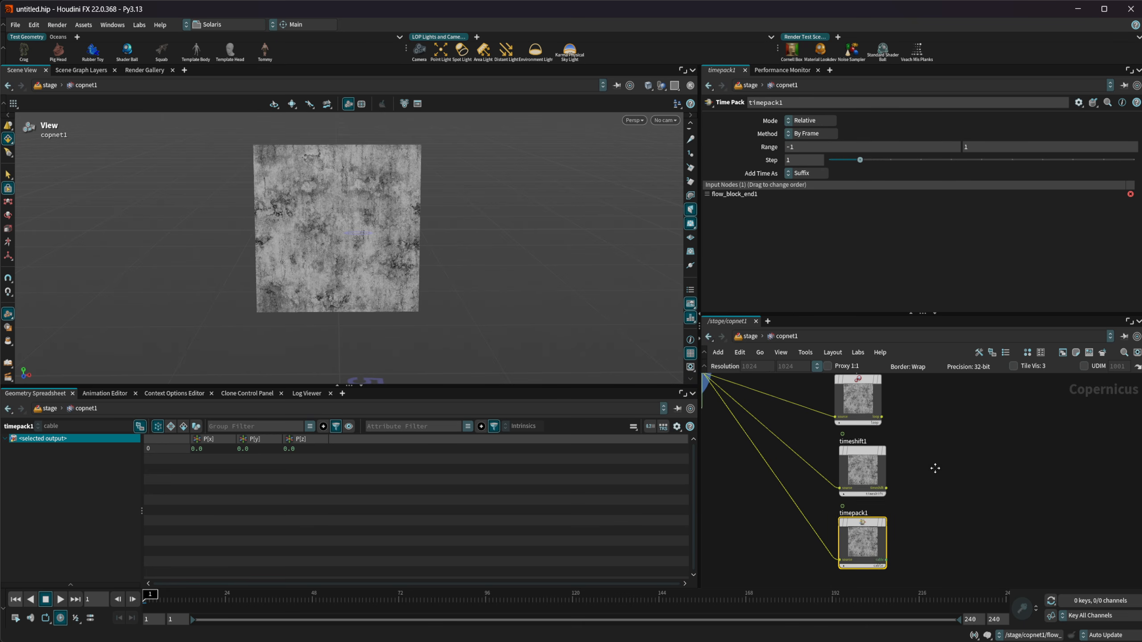
mouse_move(935, 468)
middle_down()
mouse_move(951, 566)
mouse_move(955, 477)
middle_up()
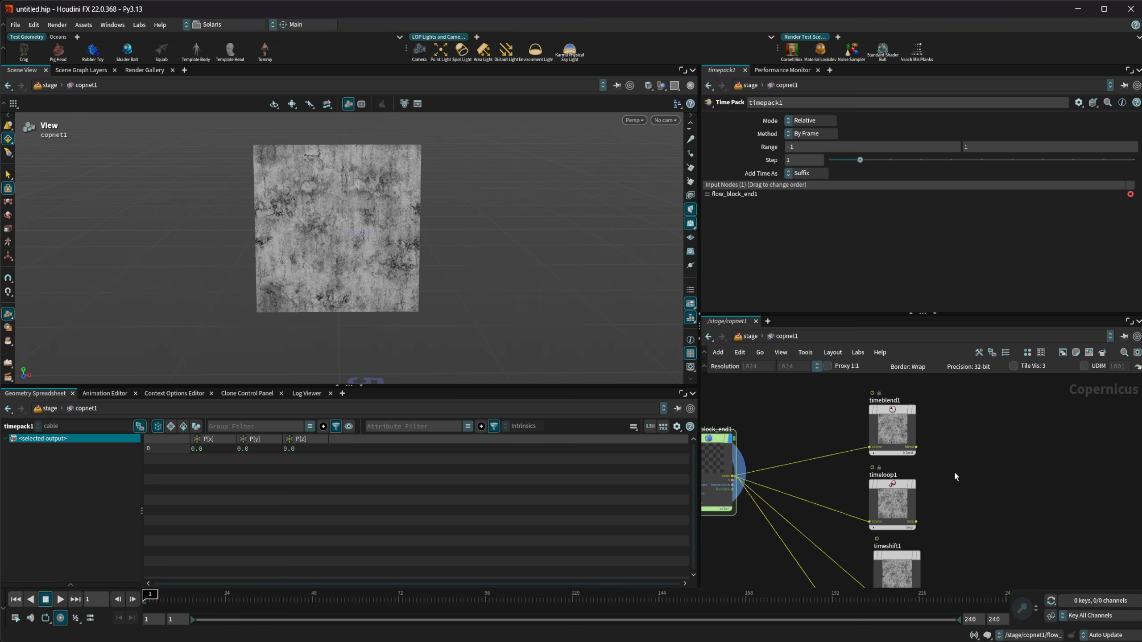
Display the output of the timeblend1 node and check the expression behind its Hold First Frame value
click(904, 432)
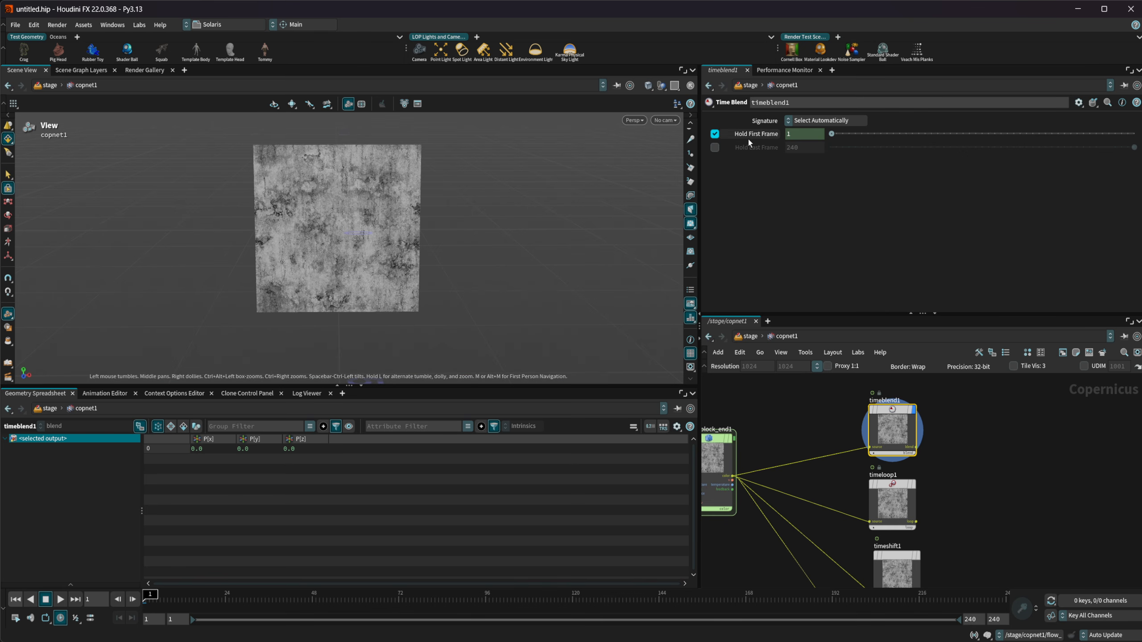
click(764, 134)
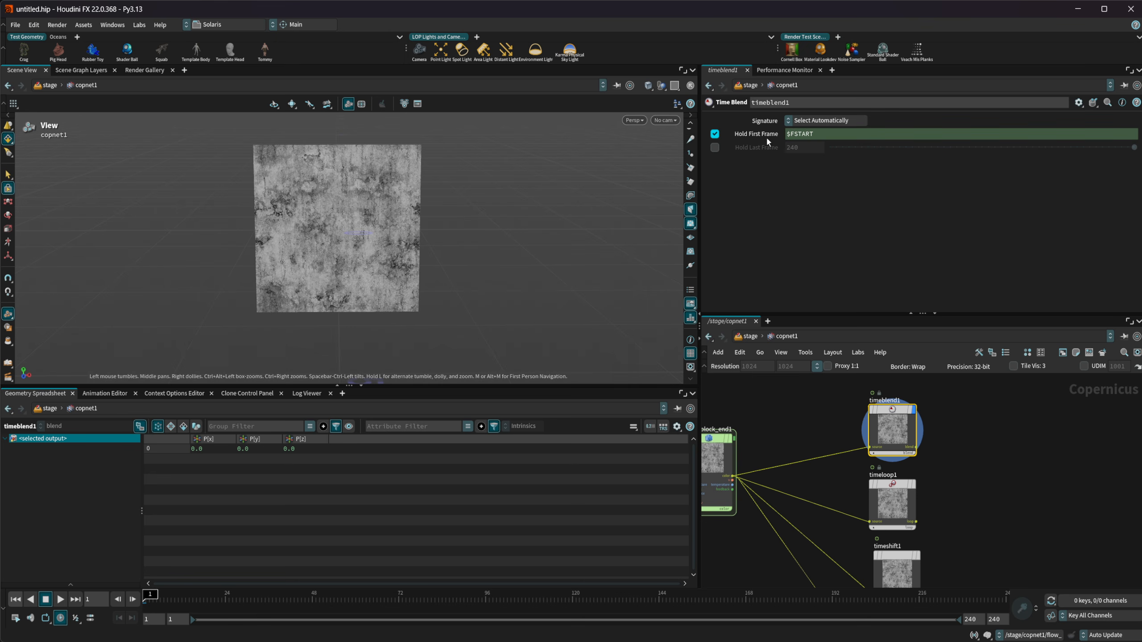
click(766, 137)
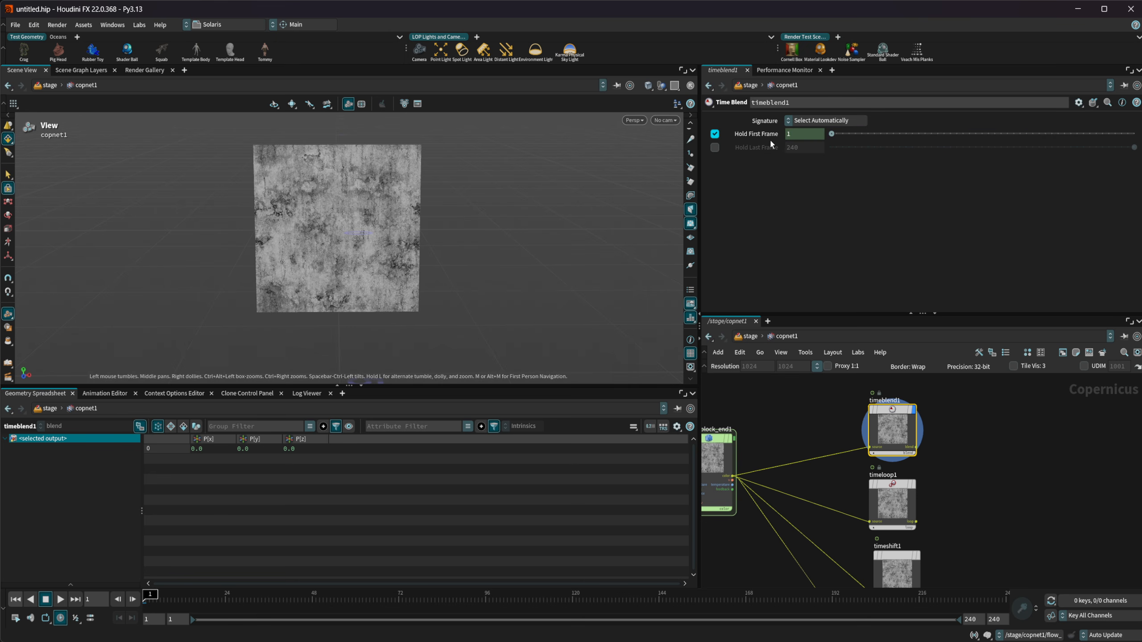
Delete the channel on timeblend1's Hold First Frame parameter and set its value to 10
right_click(750, 141)
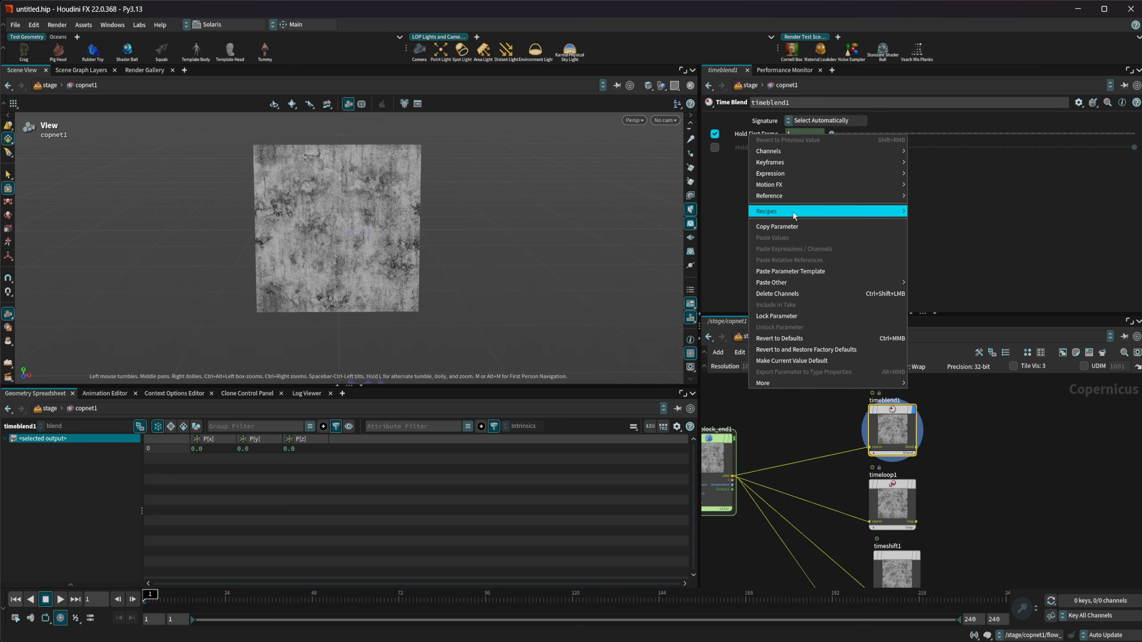
click(786, 294)
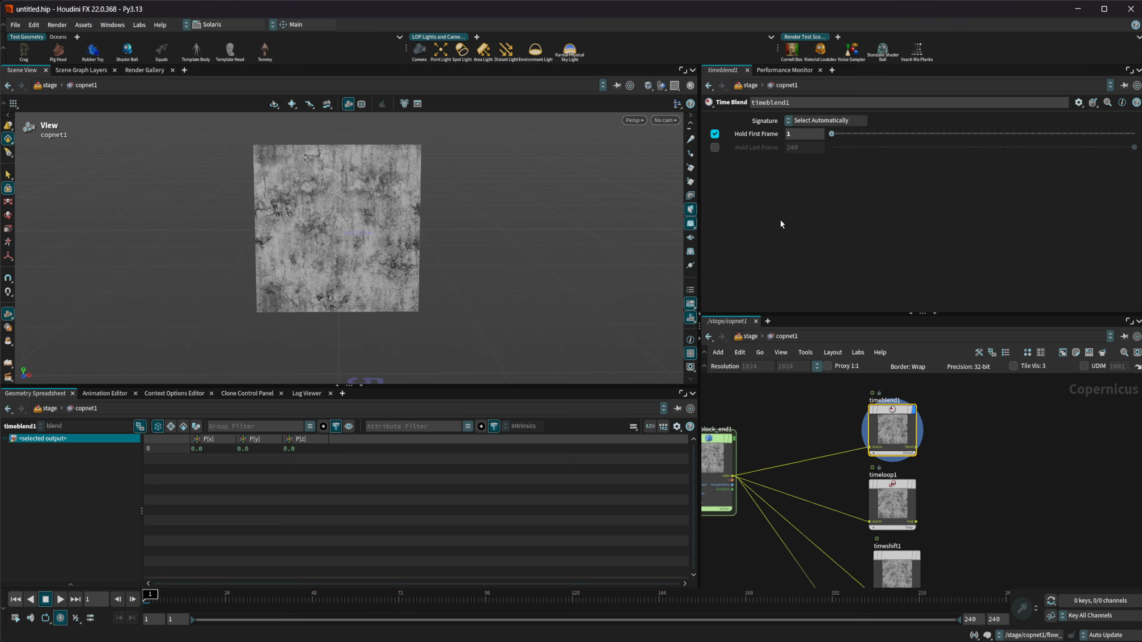
click(794, 136)
text(0)
key(Return)
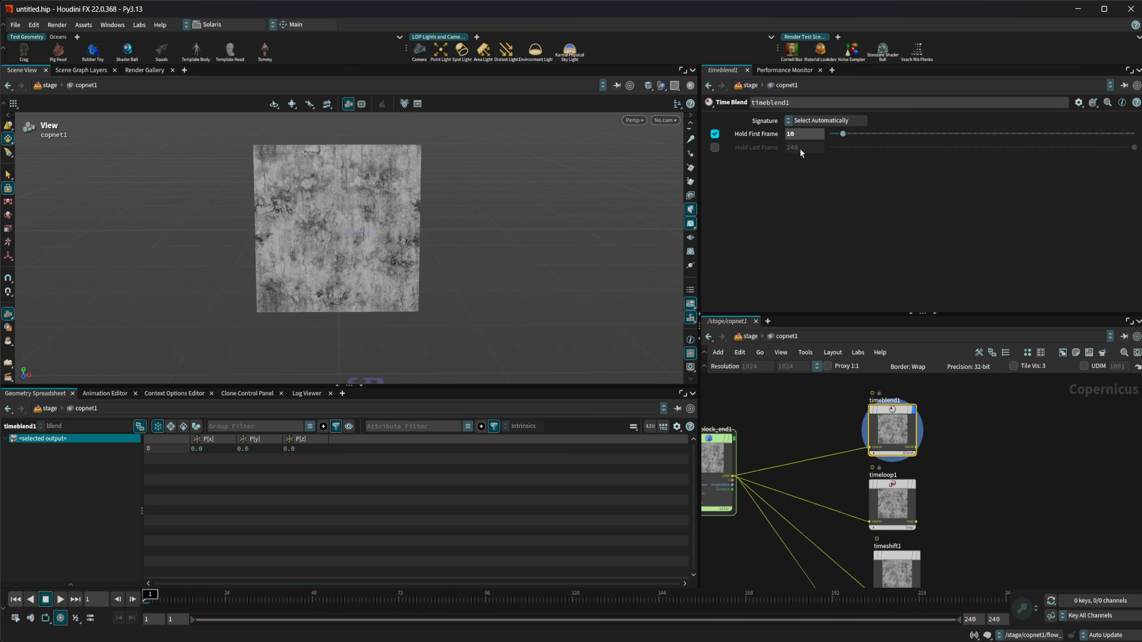
Advance the timeline frame by frame past frame 10, continuing to frame 24, to check the first-frame hold
click(133, 601)
click(133, 600)
click(133, 601)
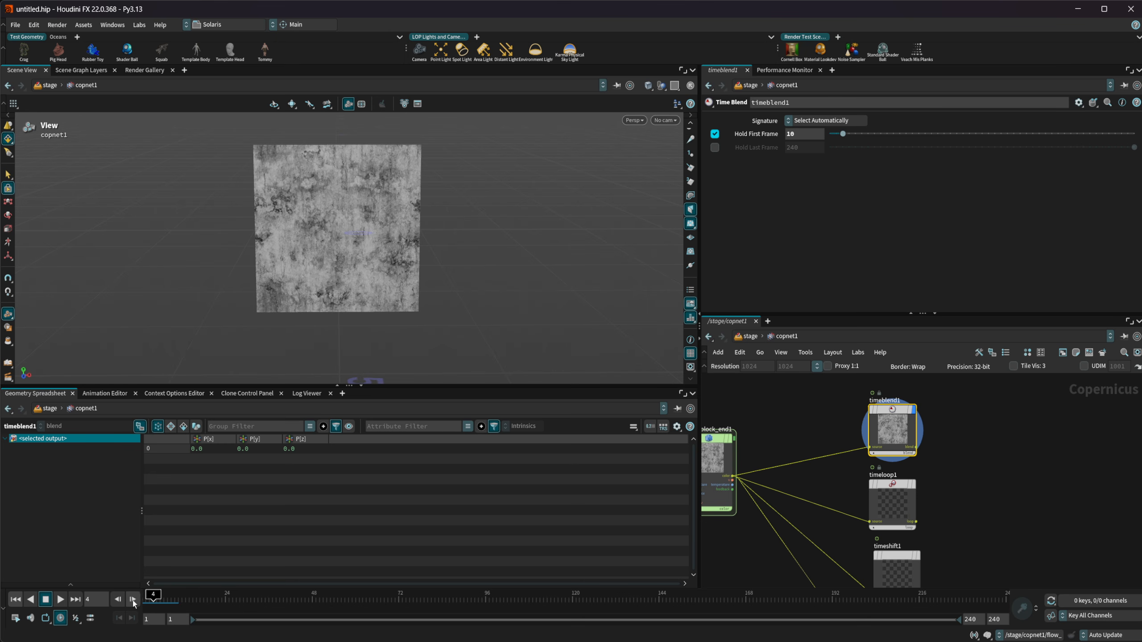
click(133, 600)
click(133, 600)
click(132, 601)
click(132, 600)
click(132, 601)
click(133, 601)
click(133, 601)
click(133, 601)
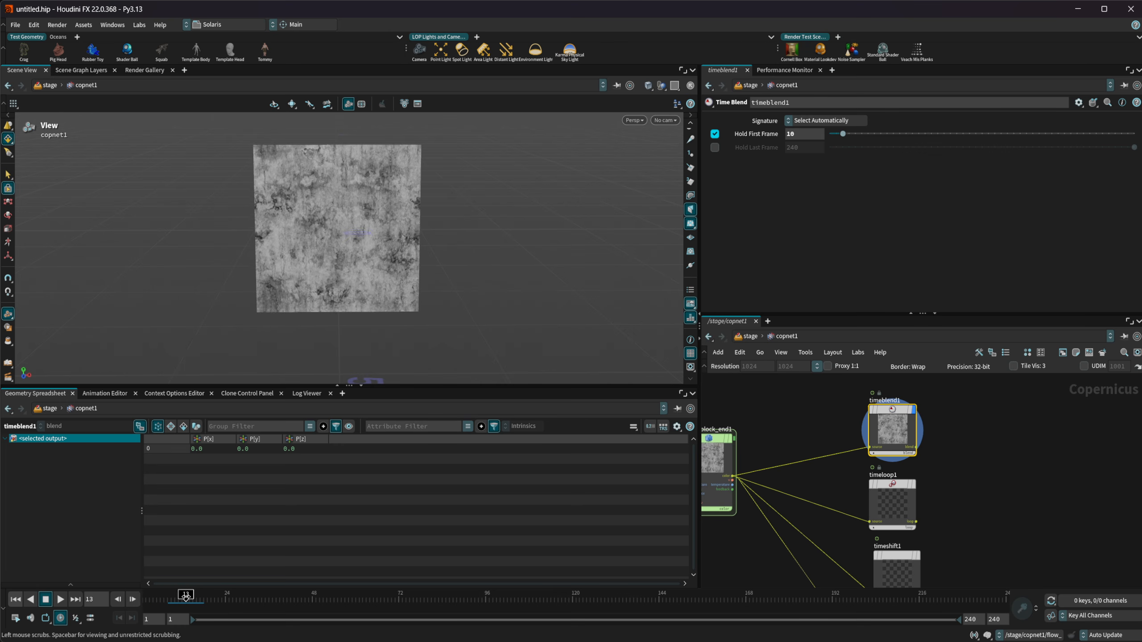
drag(185, 598, 225, 594)
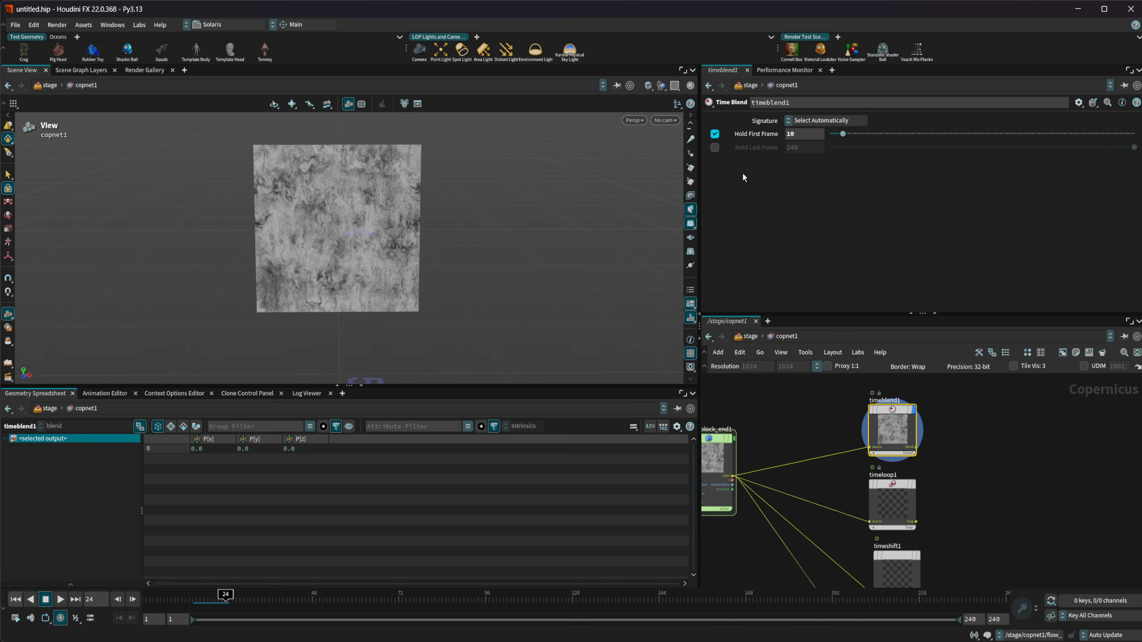
Enable Hold Last Frame on the timeblend1 node and set it to 30
click(749, 149)
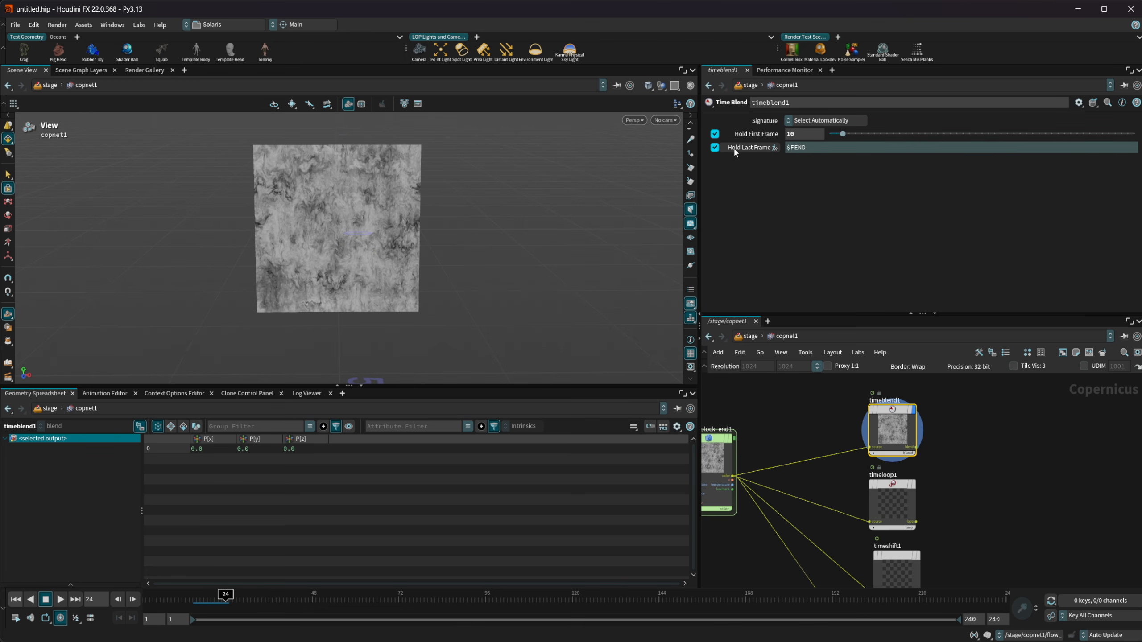
right_click(753, 150)
click(791, 310)
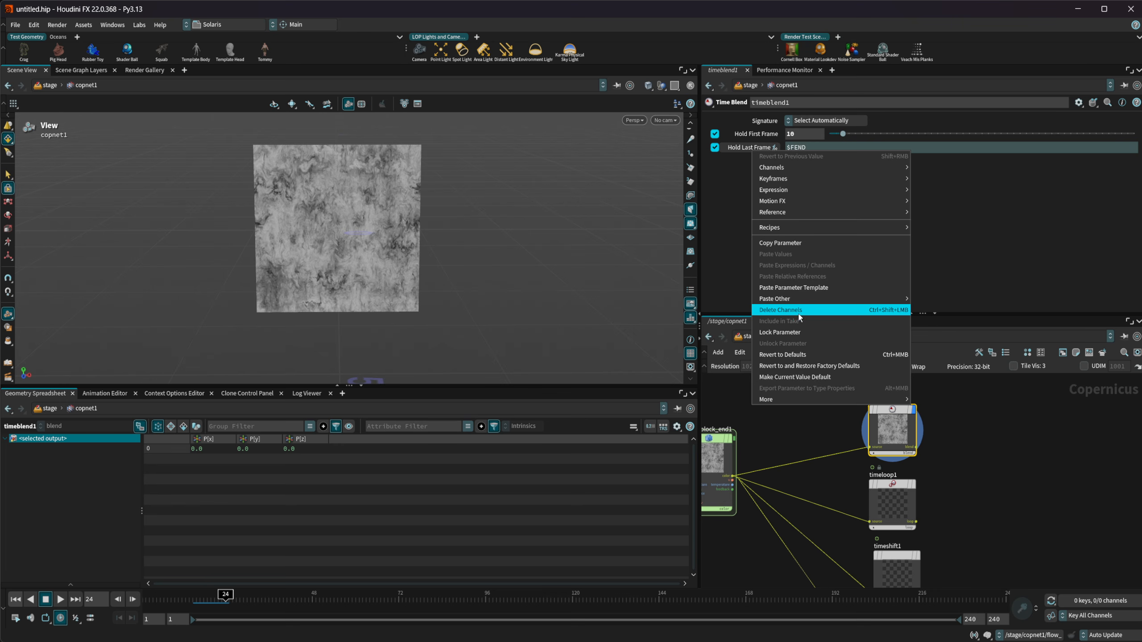
click(737, 151)
text(30)
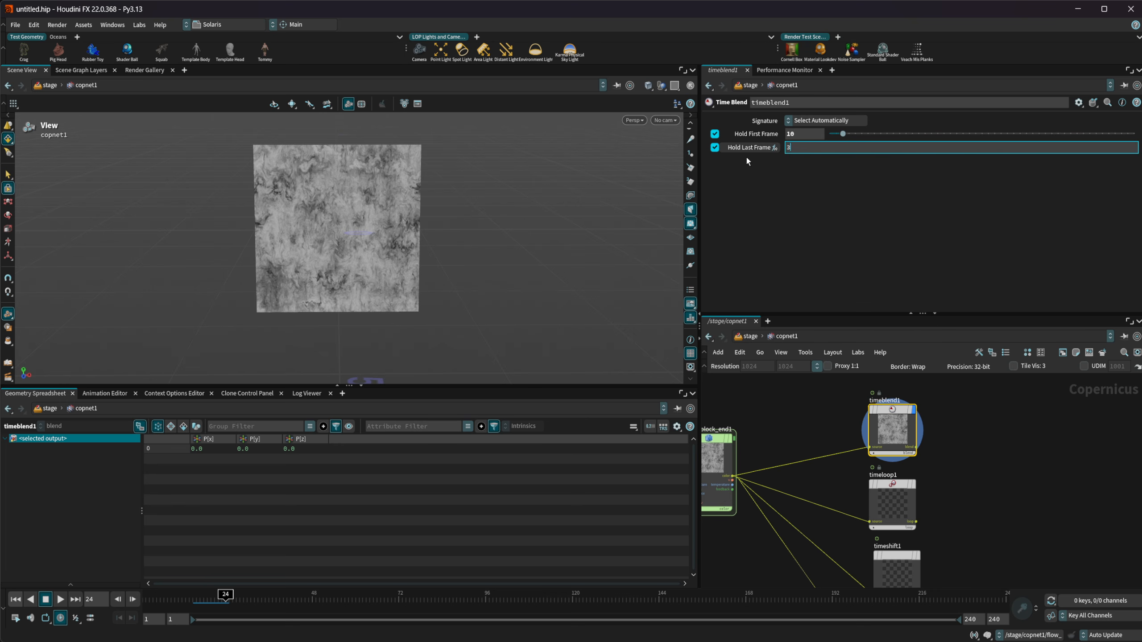
key(Return)
Revert timeblend1's Hold First Frame to its default and scrub the timeline to frame 83 to check the last-frame hold
ctrl+middle_click(735, 137)
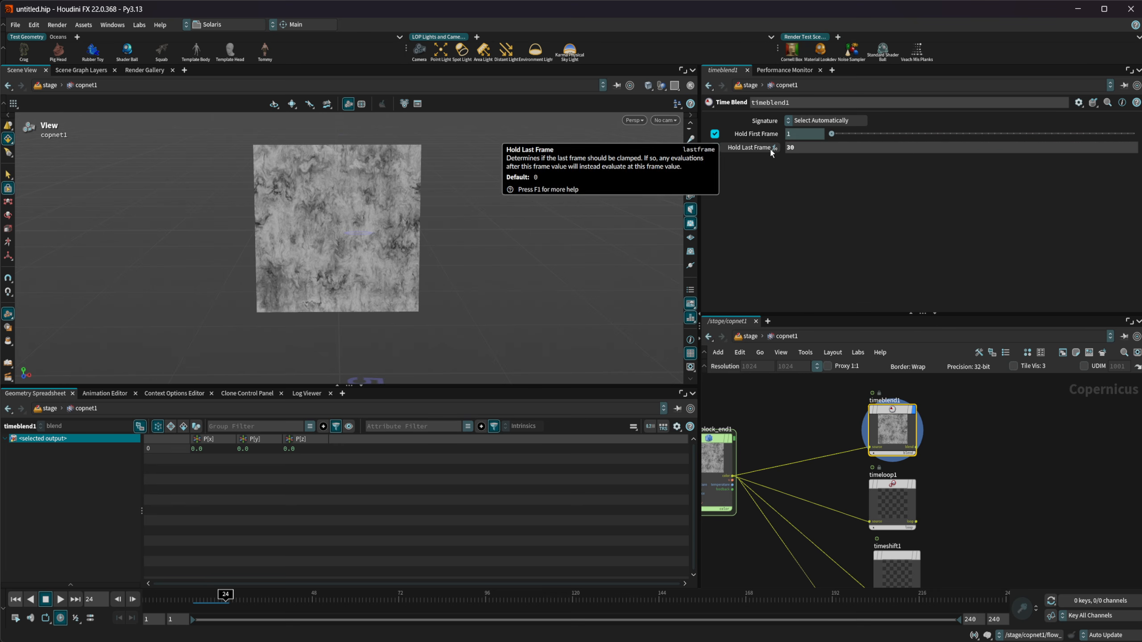
click(202, 596)
drag(202, 595, 446, 611)
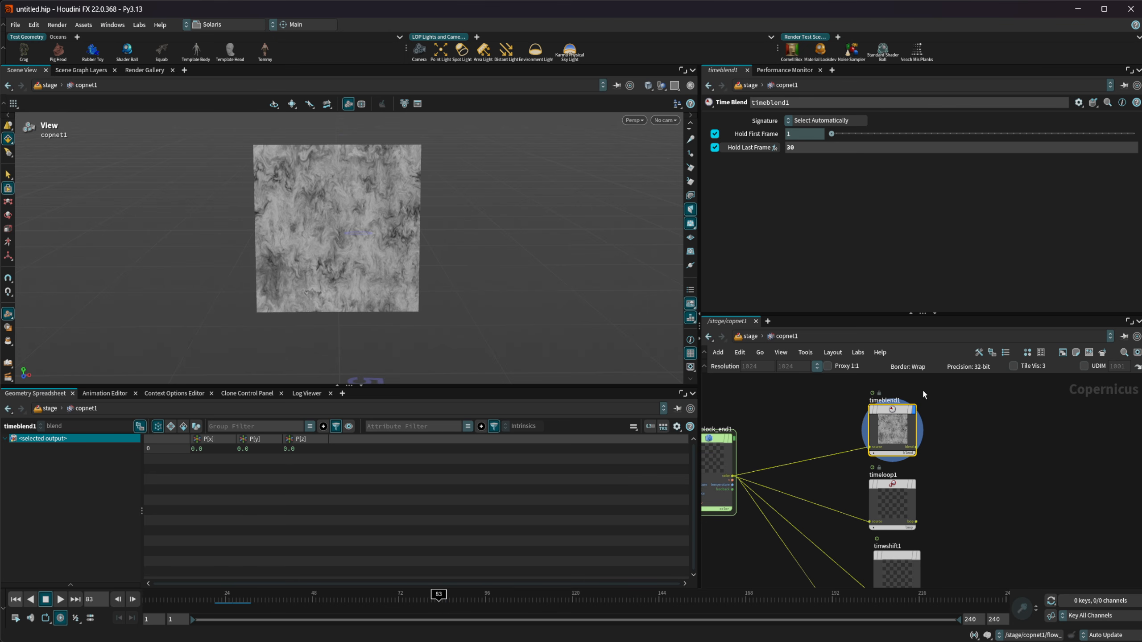
Display the output of the timeloop1 node and play its Cycle loop from the first frame
middle_drag(947, 481, 937, 451)
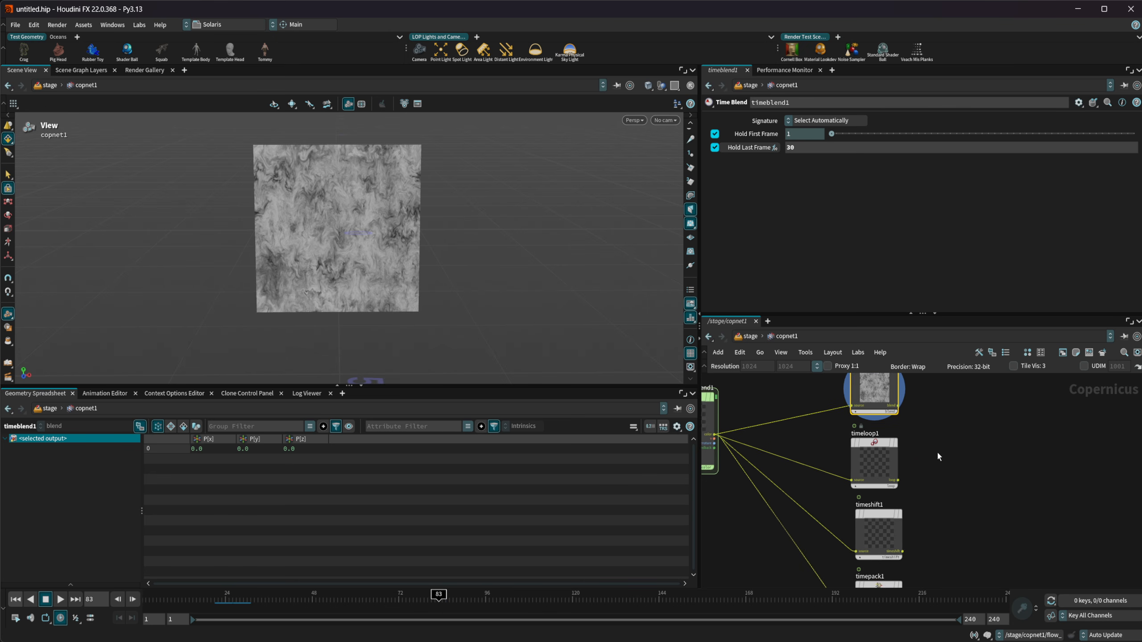
scroll(915, 461, up, 3)
click(887, 434)
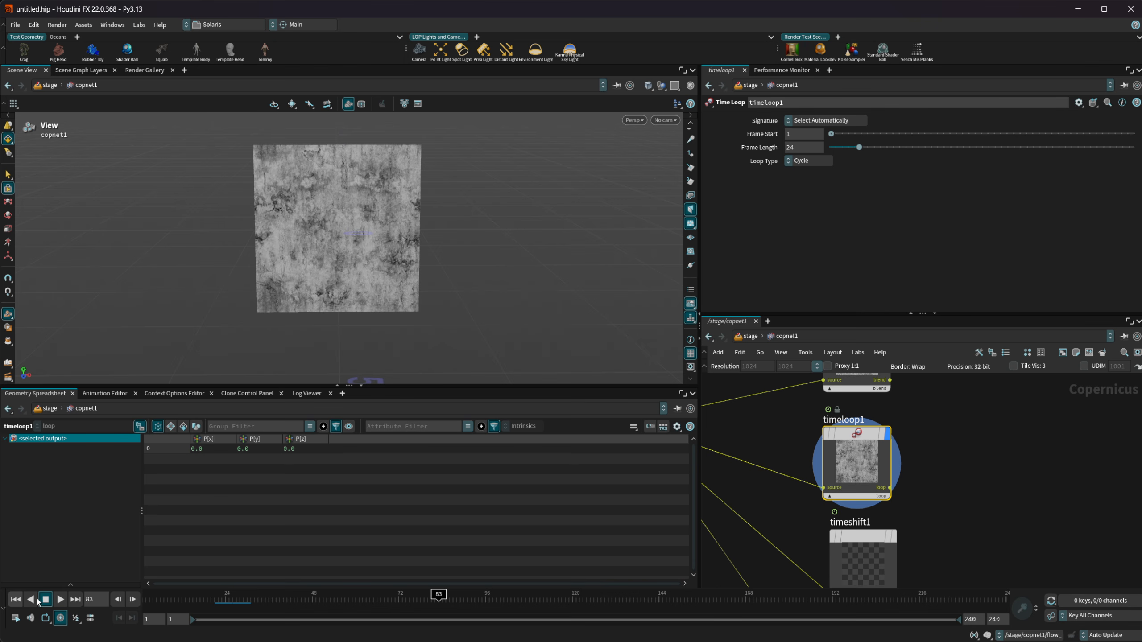
click(15, 598)
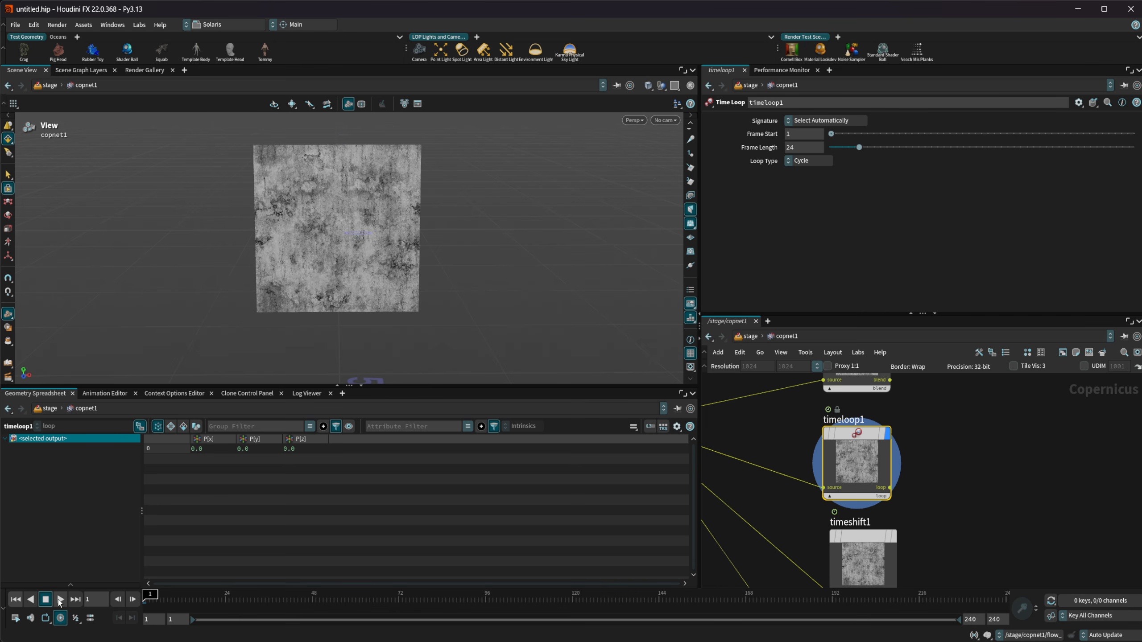
click(60, 600)
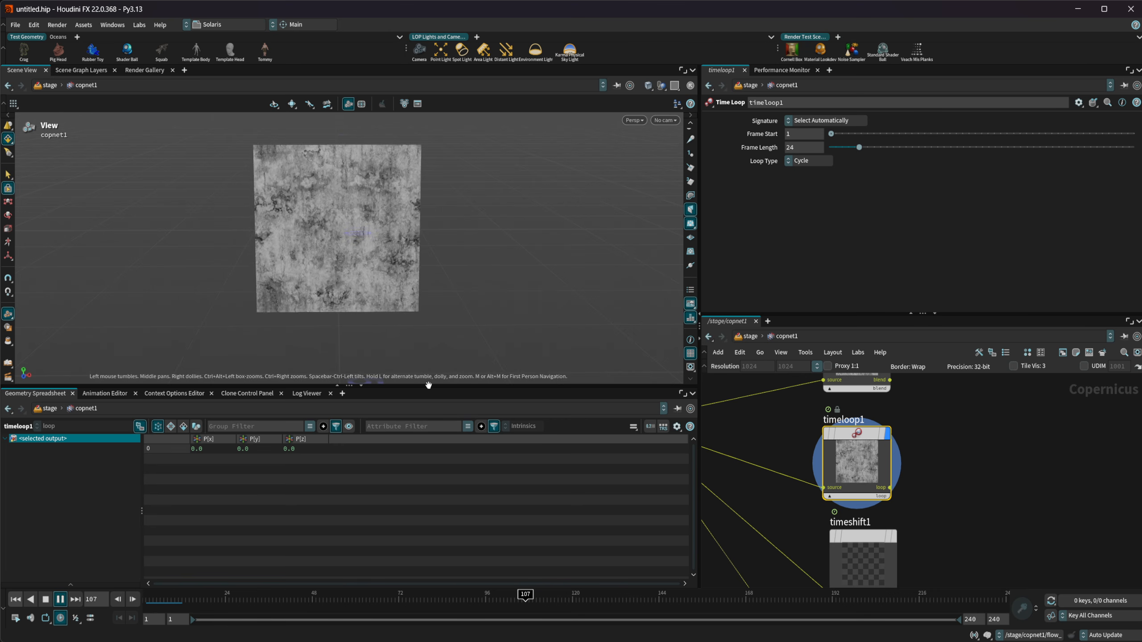
click(60, 600)
Check the loop restart by scrubbing to frame 24, advancing to frame 25 and returning to frame 1
drag(151, 606, 226, 602)
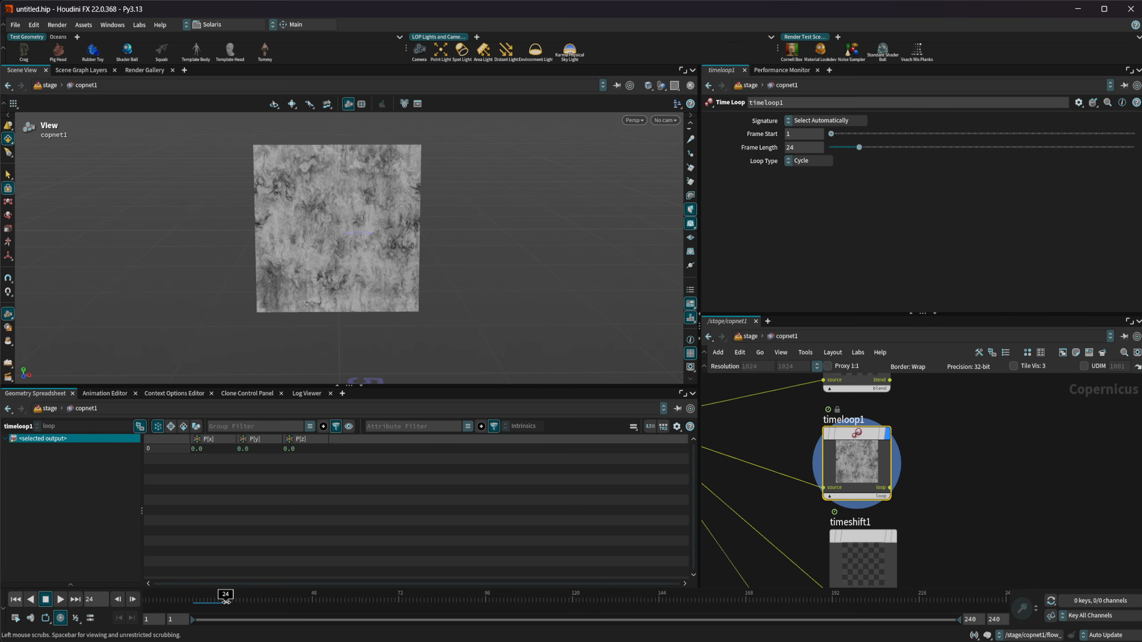
click(134, 603)
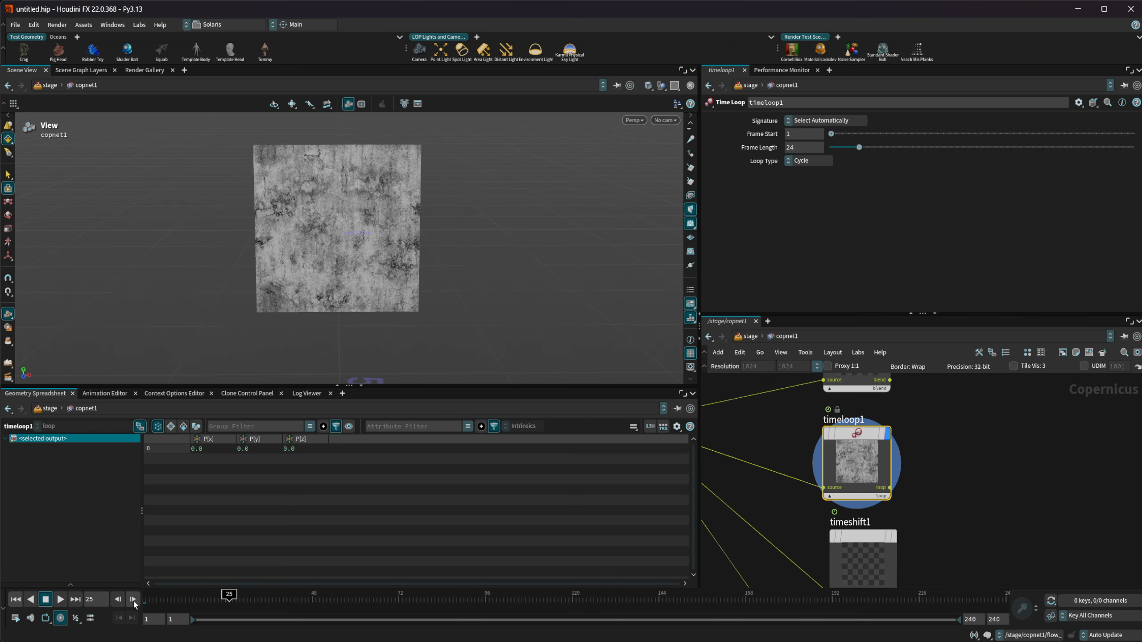
drag(150, 594, 137, 594)
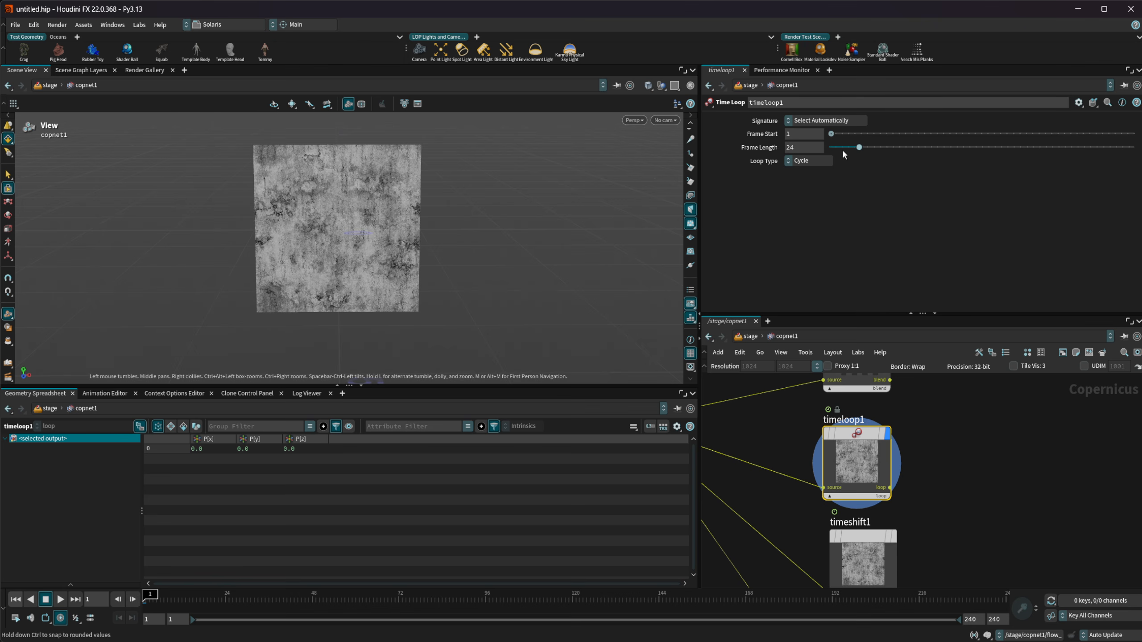
Set timeloop1's Loop Type to Zig-Zag, preview the playback and return to the first frame
click(802, 161)
click(805, 173)
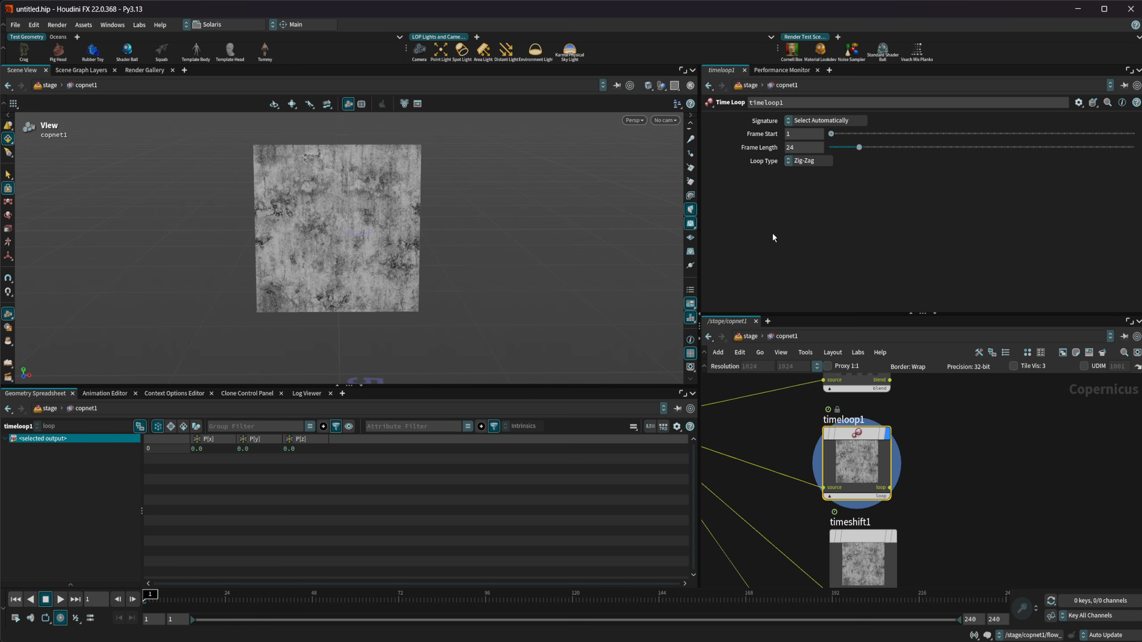
click(60, 602)
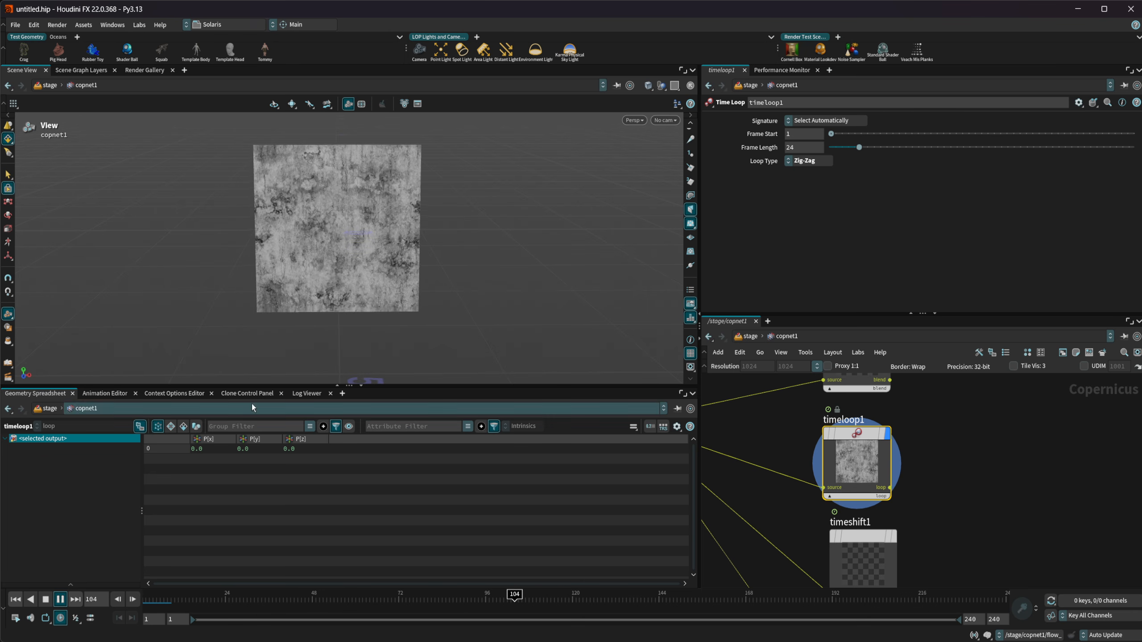
click(45, 602)
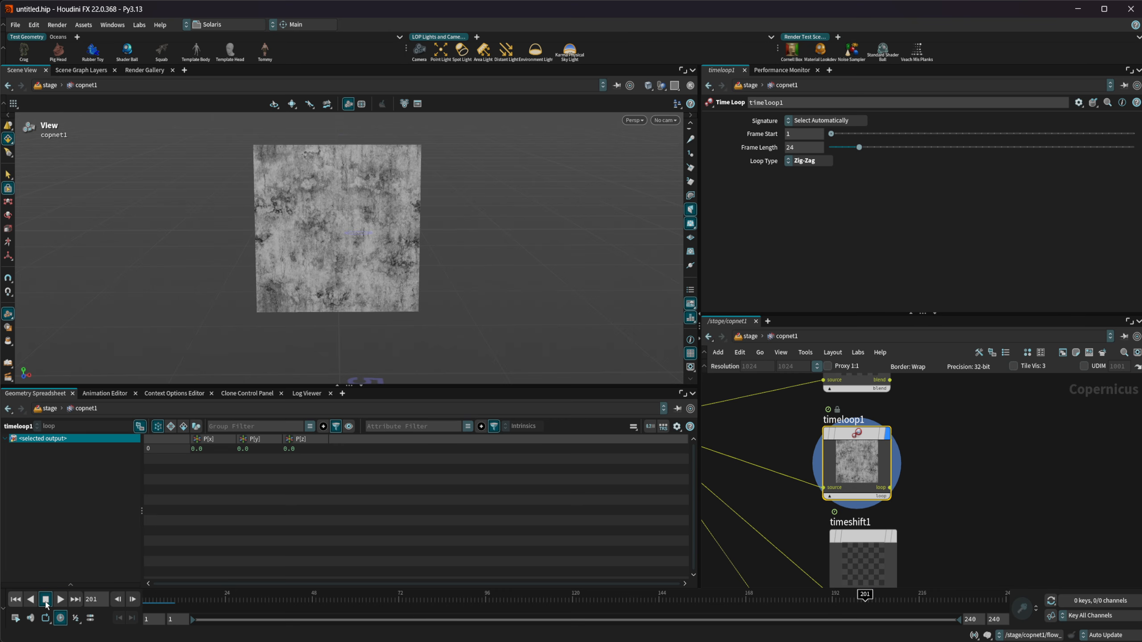
click(15, 600)
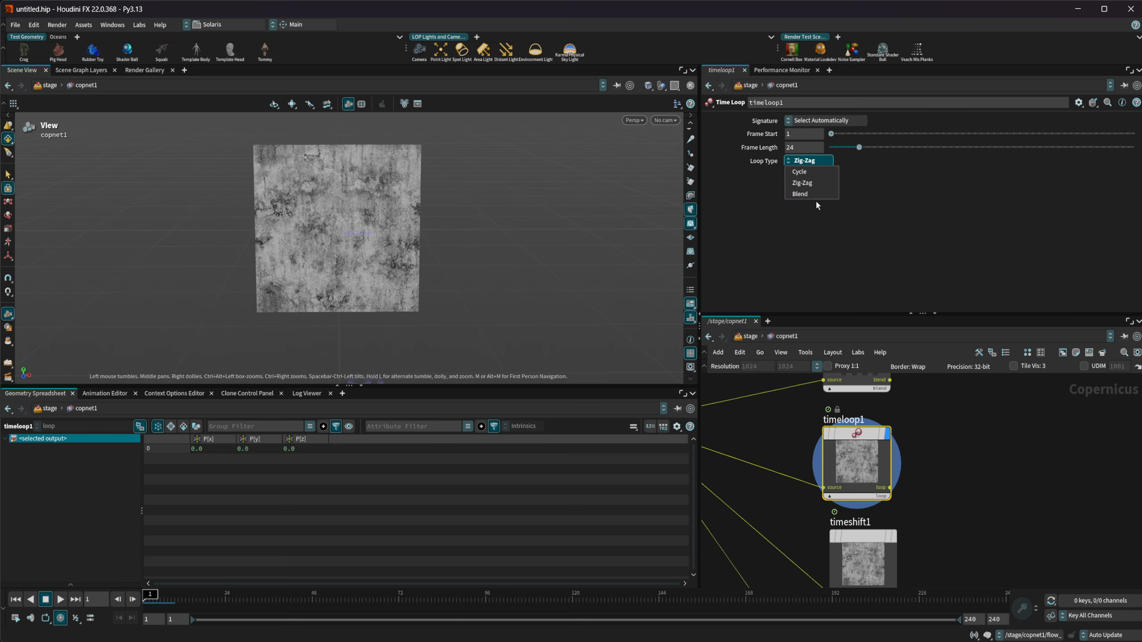
Set timeloop1's Loop Type to Blend with a Linear blend shape and its Frame Length to 48
click(811, 195)
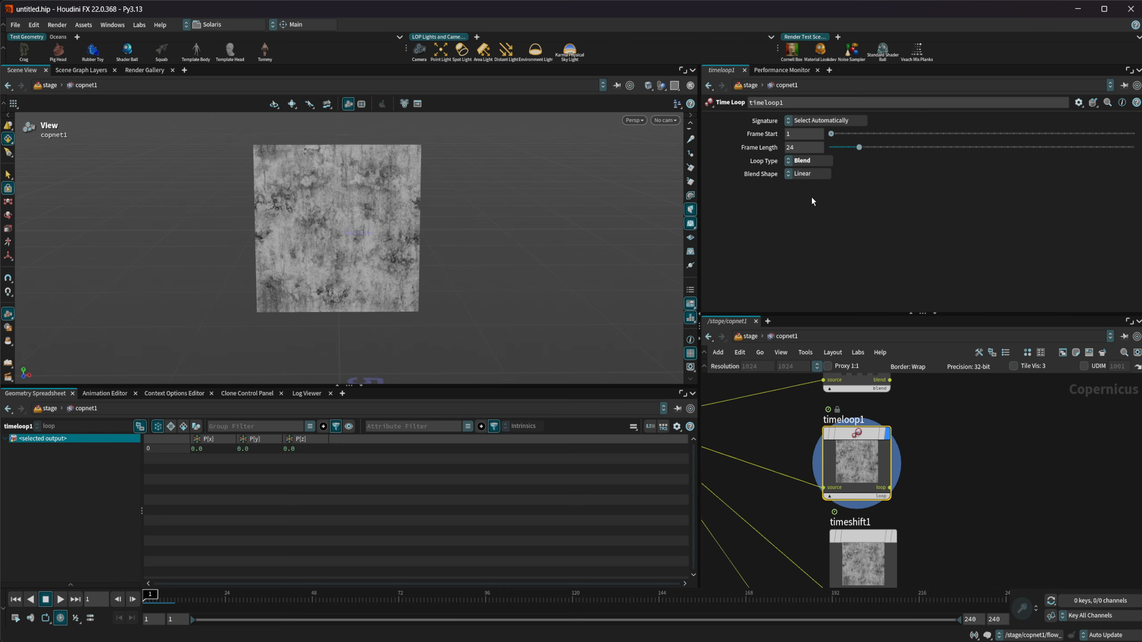
click(798, 176)
click(792, 176)
double_click(802, 150)
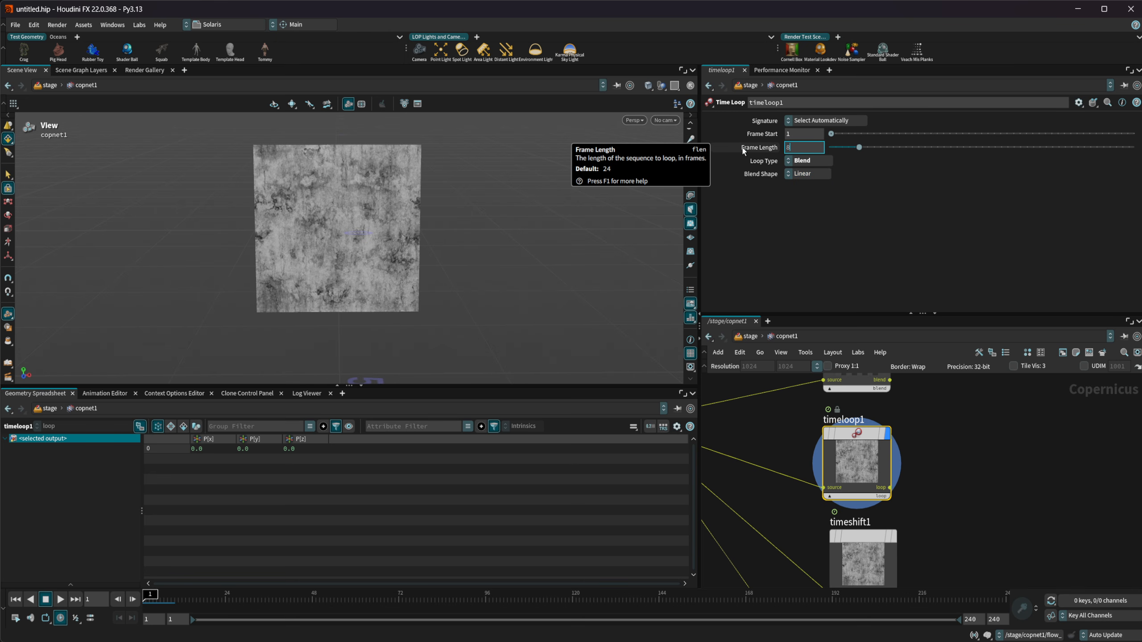
key(Return)
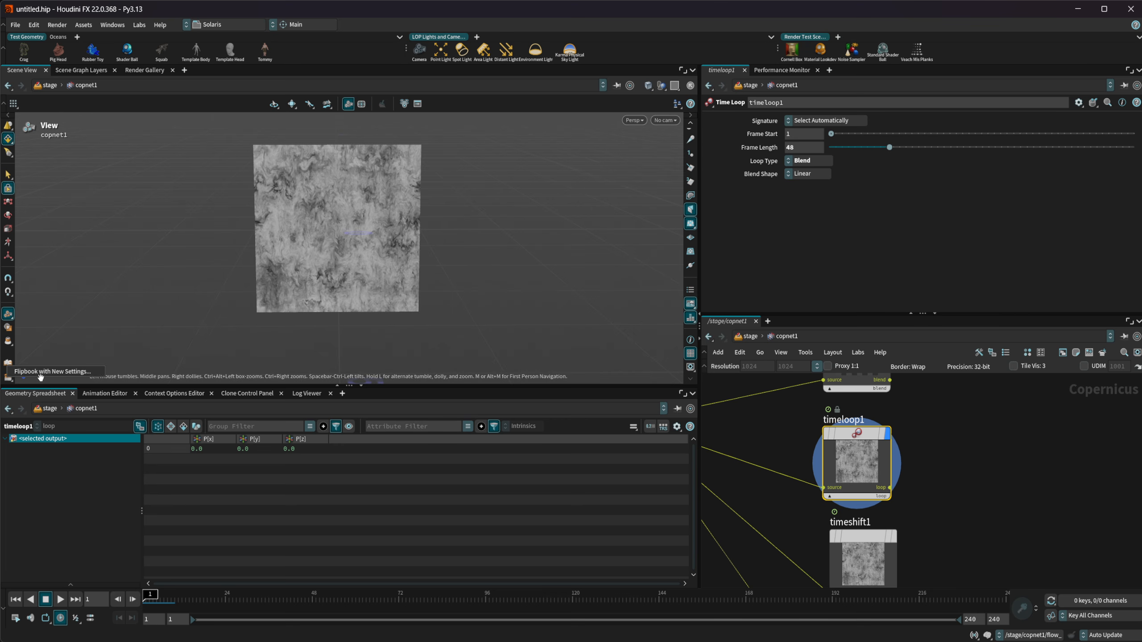
Render a flipbook of the current viewport to MPlay with the end frame set to 48
click(8, 377)
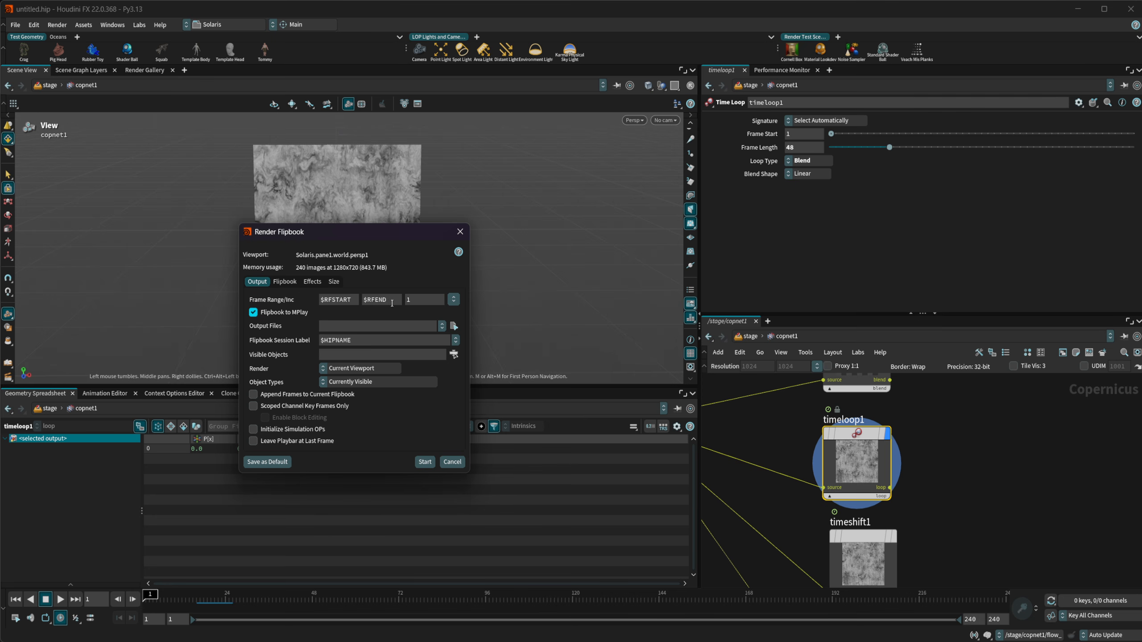
double_click(392, 303)
text(48)
key(Return)
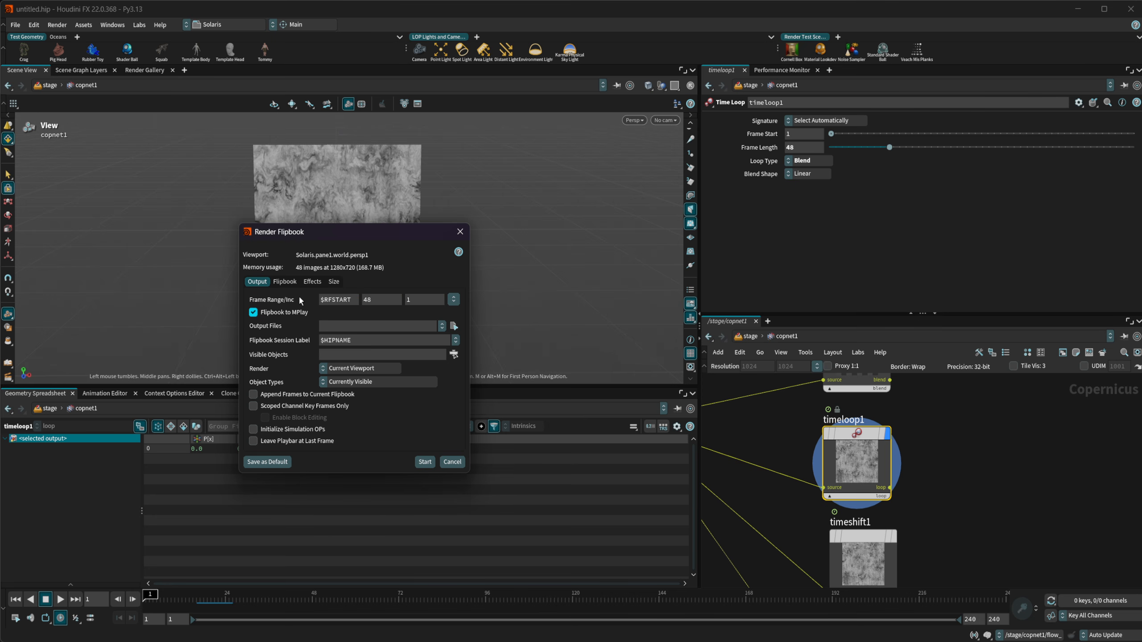
click(424, 462)
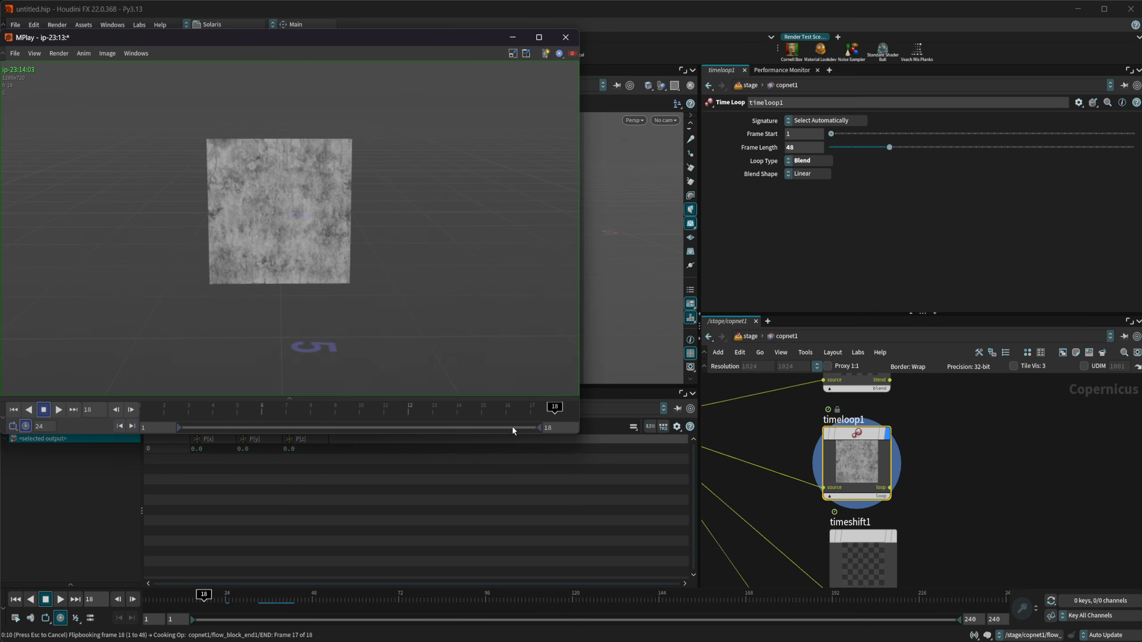
Reposition the MPlay window, play the rendered flipbook to check the blended loop and close the player
drag(410, 39, 518, 87)
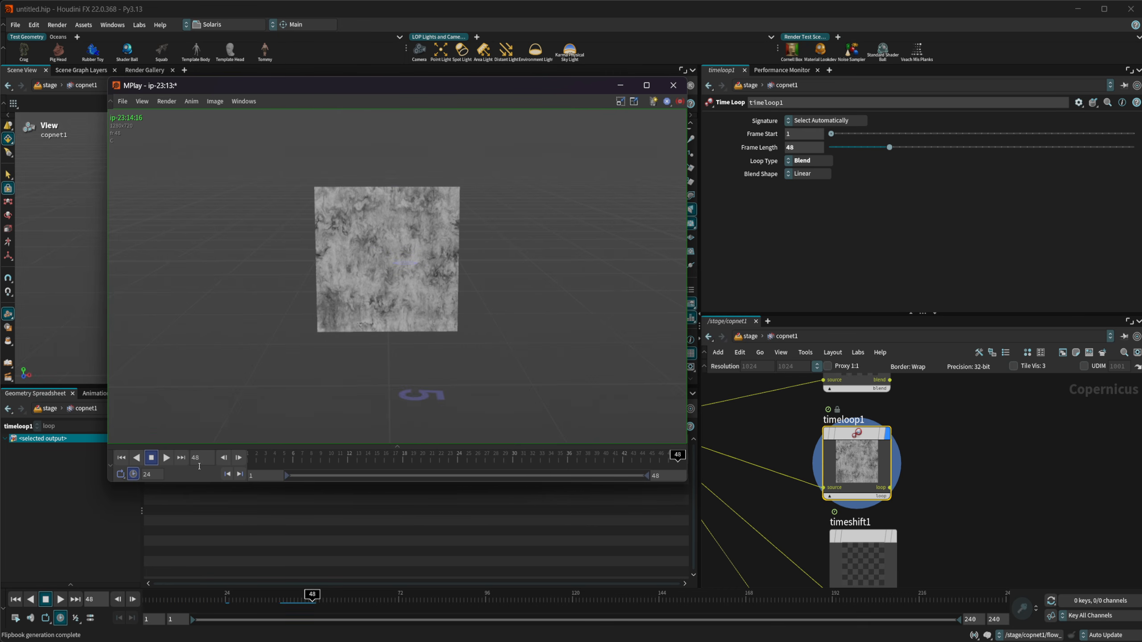
click(166, 458)
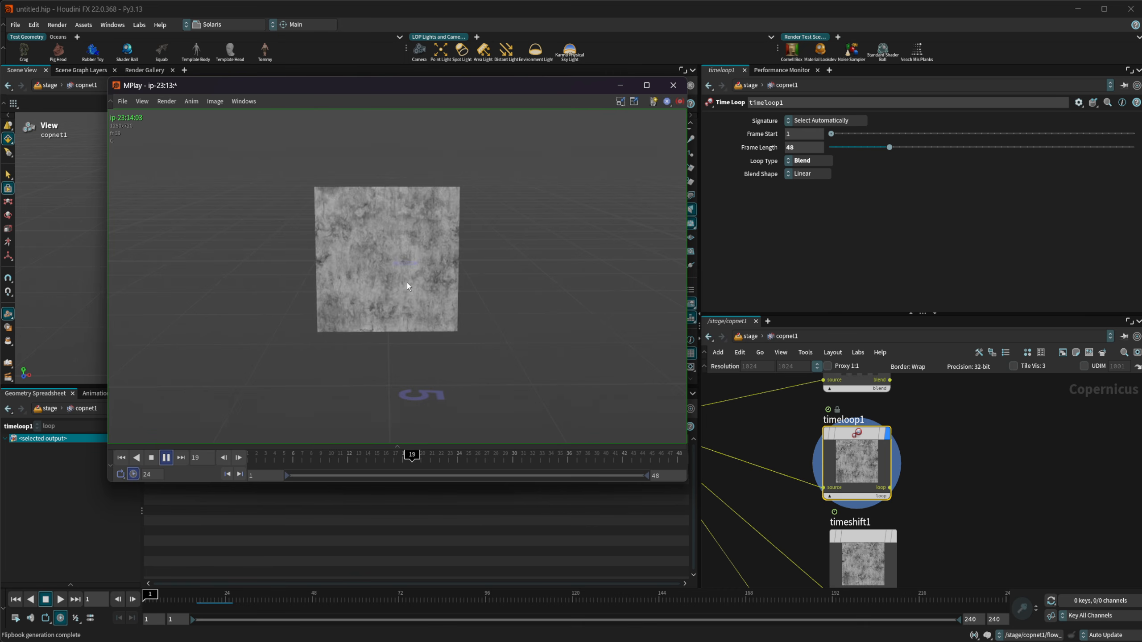
click(673, 85)
Select the timeshift1 node and display its output in the viewport
middle_drag(1005, 457, 979, 400)
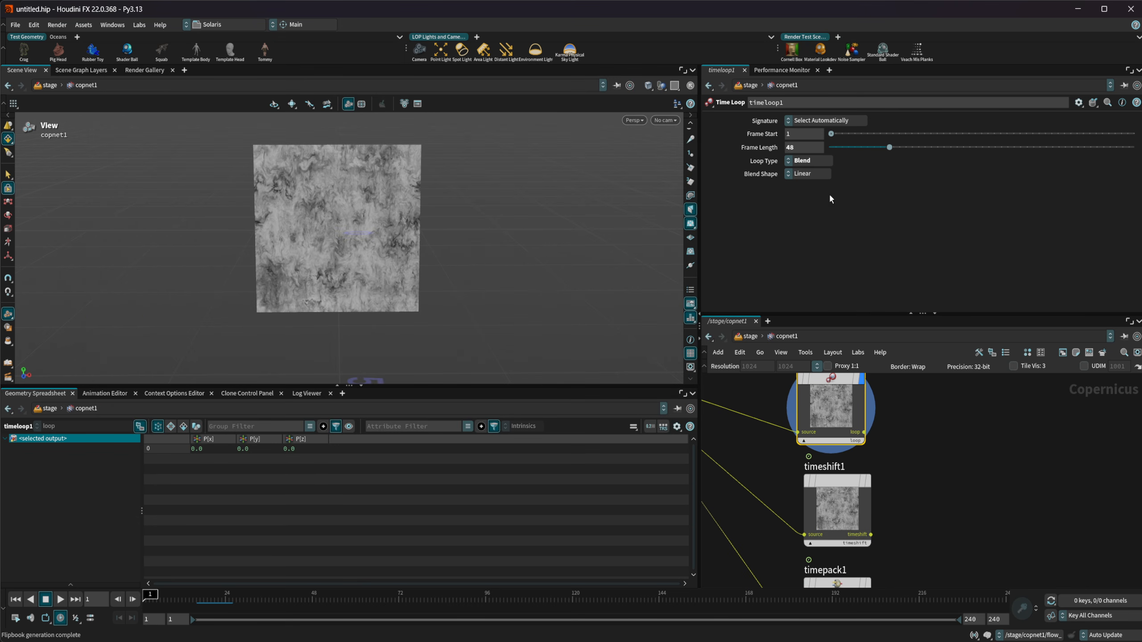
click(879, 203)
mouse_move(946, 485)
middle_down()
mouse_move(971, 488)
mouse_move(927, 494)
middle_up()
click(873, 509)
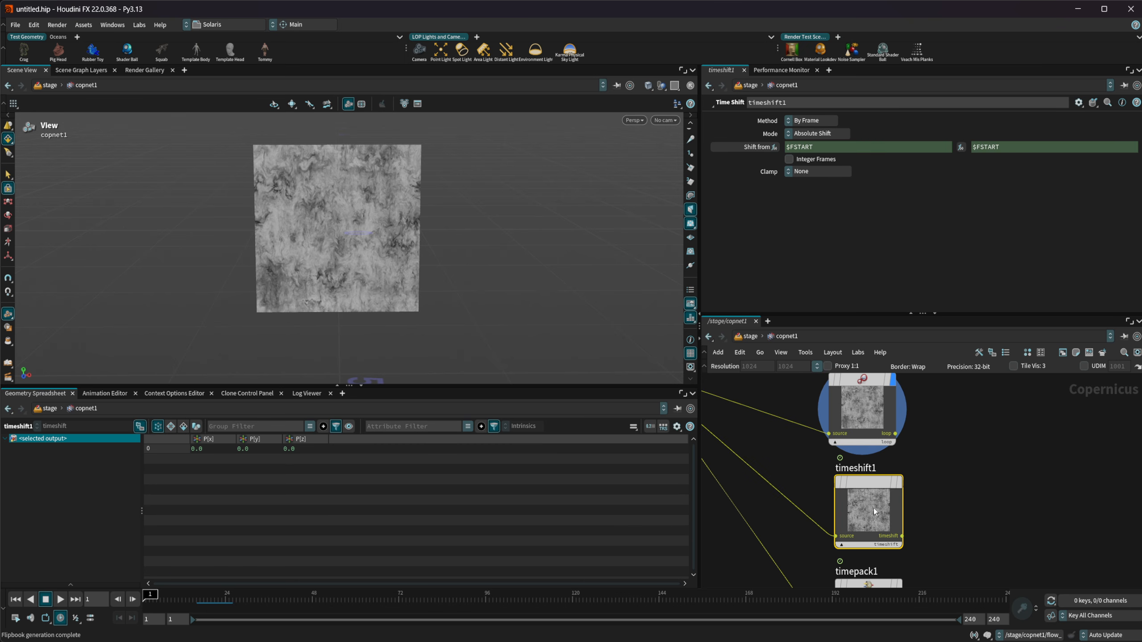
key(r)
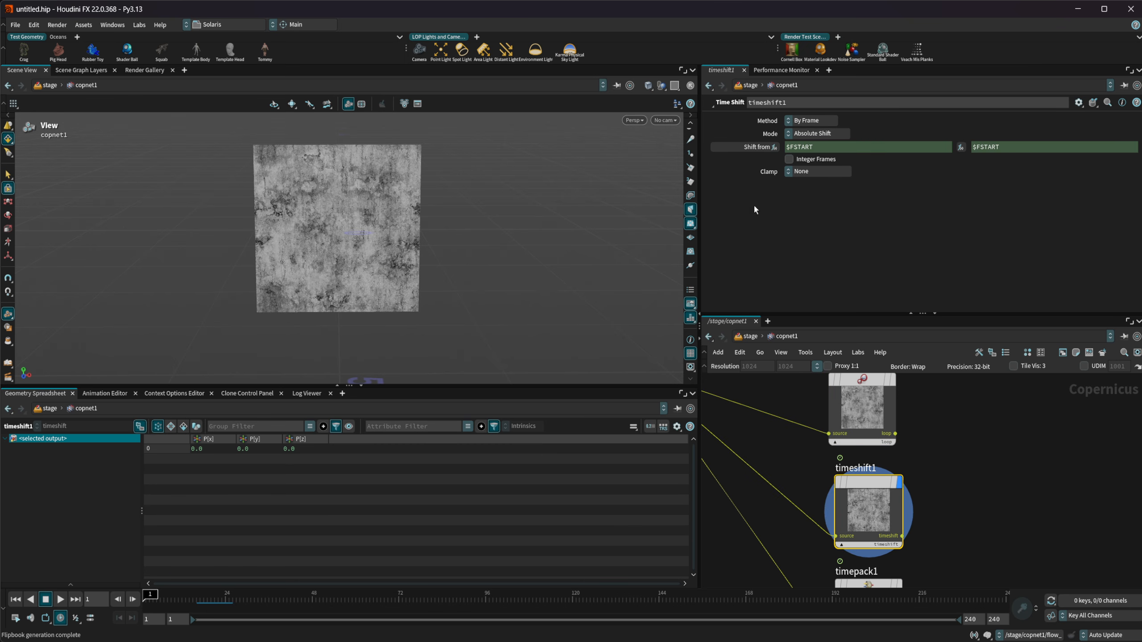
Inspect timeshift1's Shift from and to expressions, scrub the timeline to about frame 42 and return to the first frame
click(753, 147)
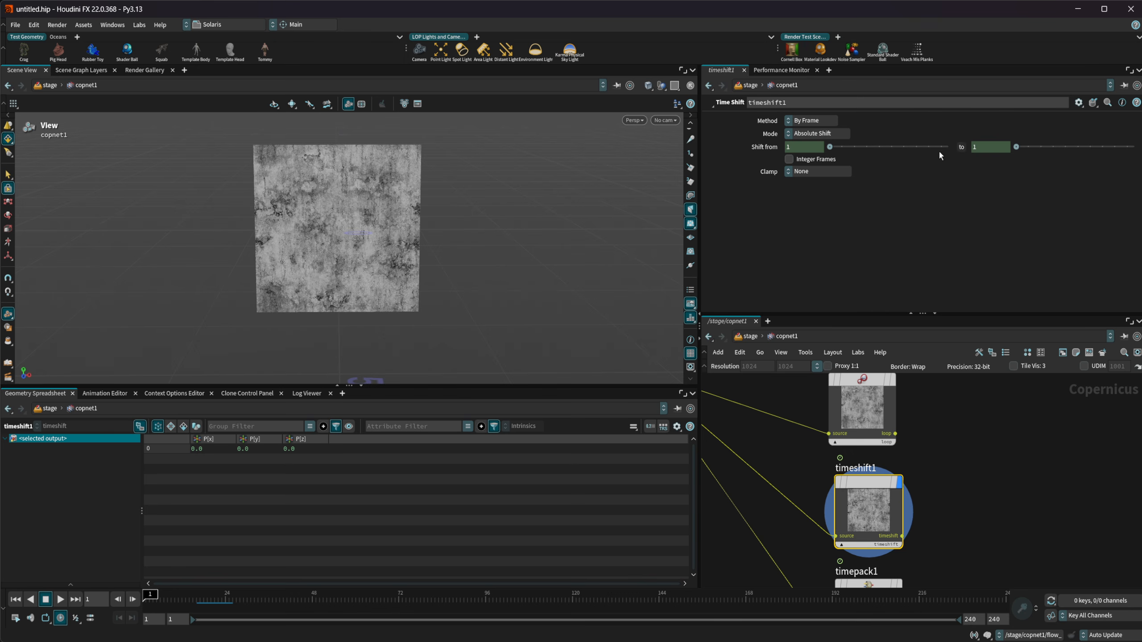
click(770, 146)
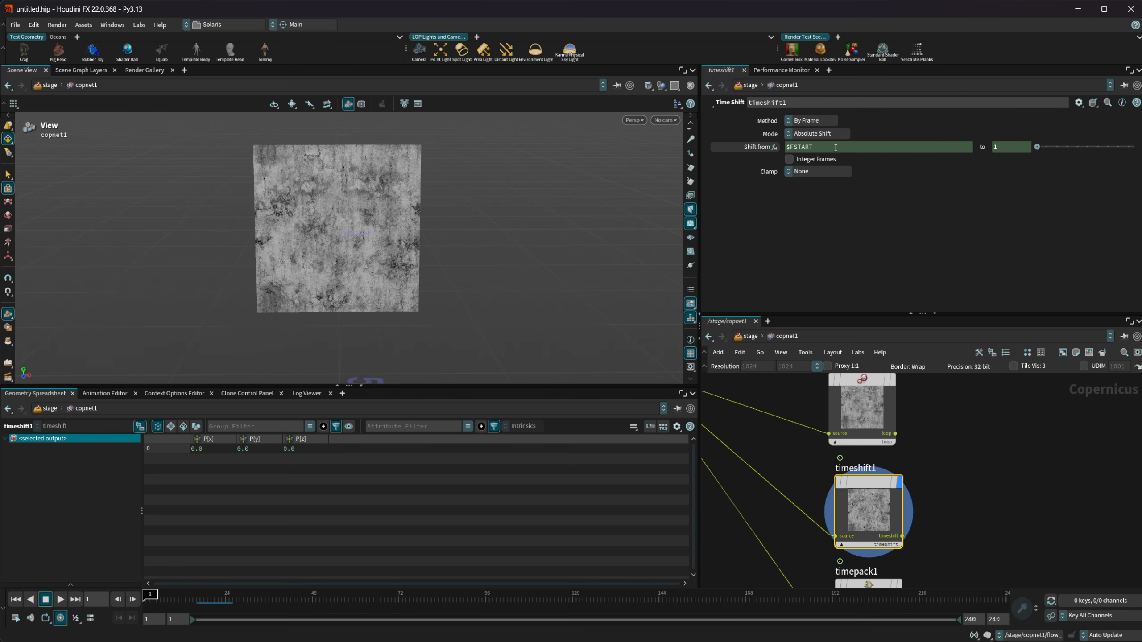
click(984, 147)
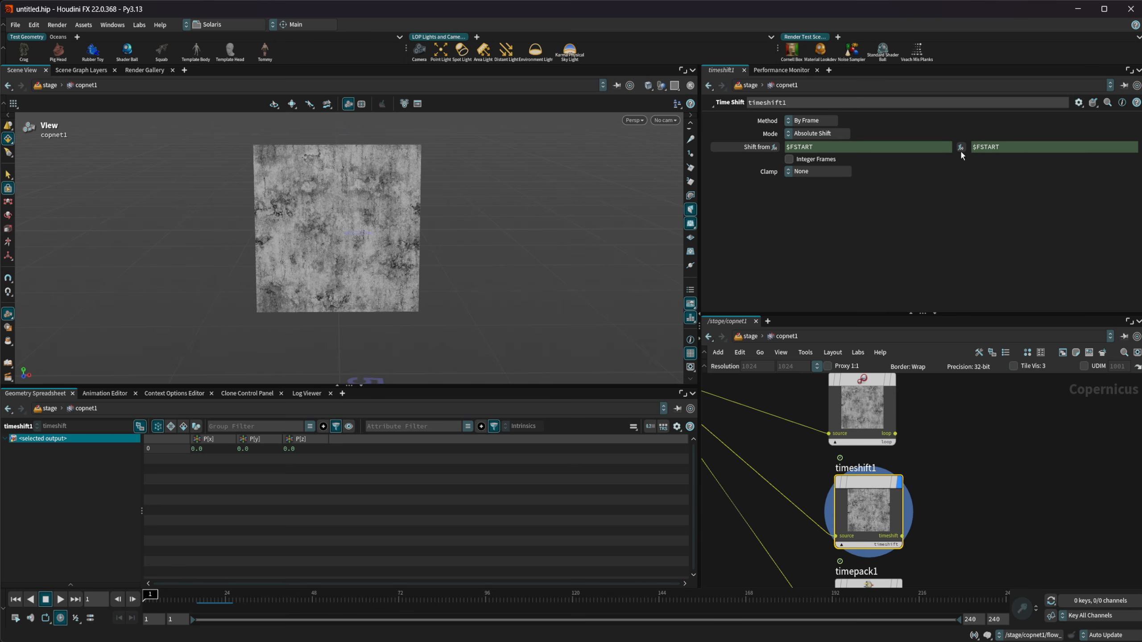
click(764, 147)
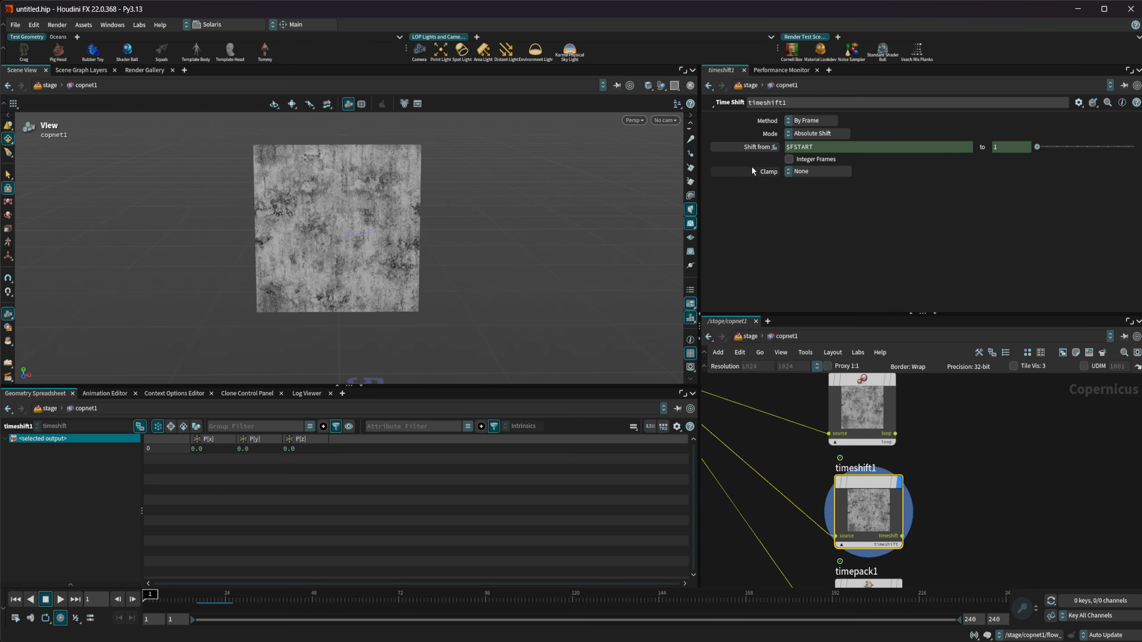
drag(150, 595, 289, 586)
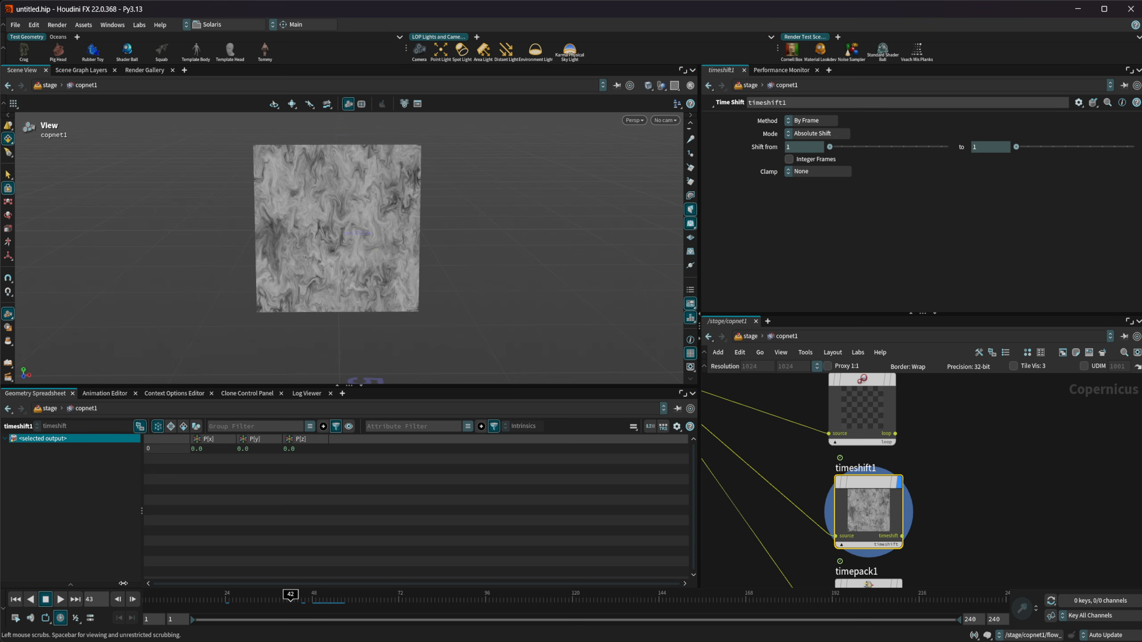
key(ctrl+Up)
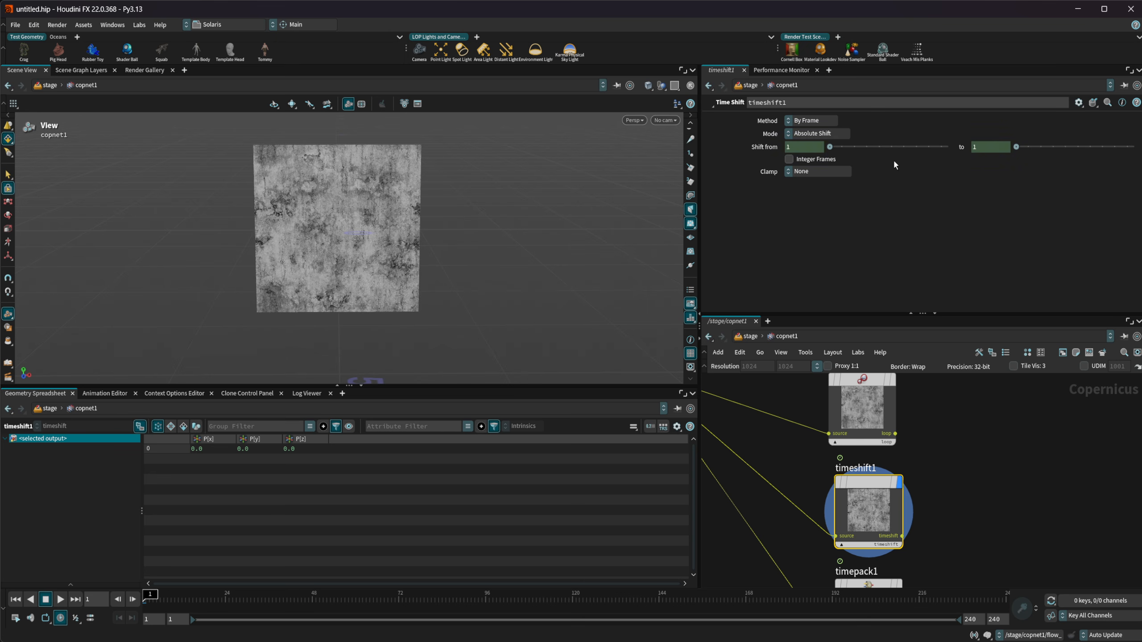
Delete the channel on timeshift1's Shift from parameter and set the value to 30
right_click(792, 146)
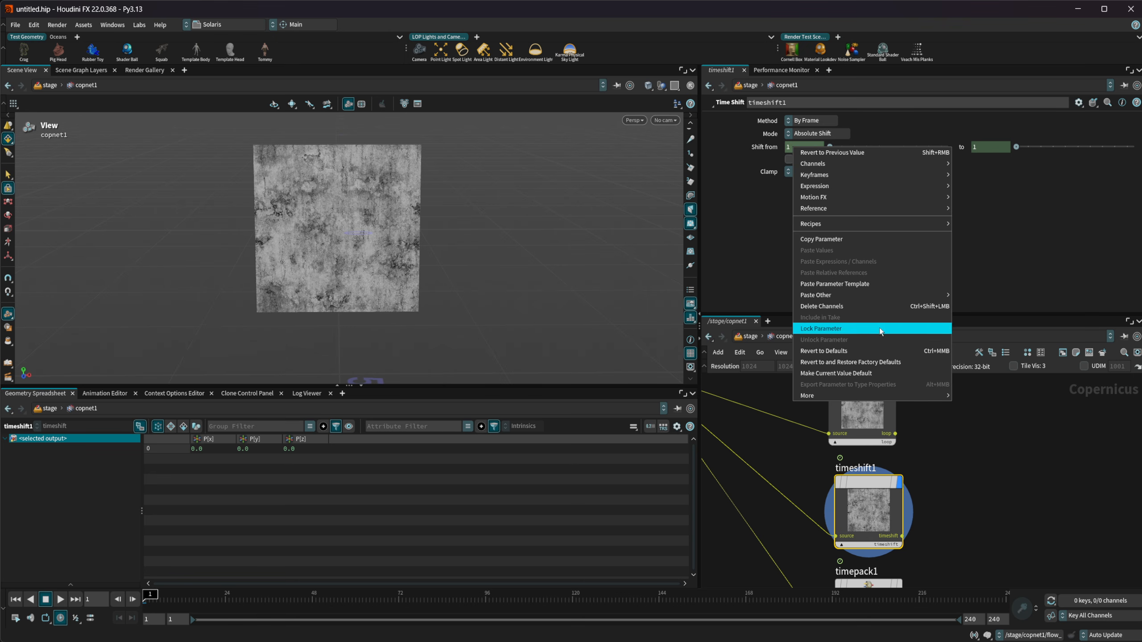
click(859, 307)
right_click(998, 143)
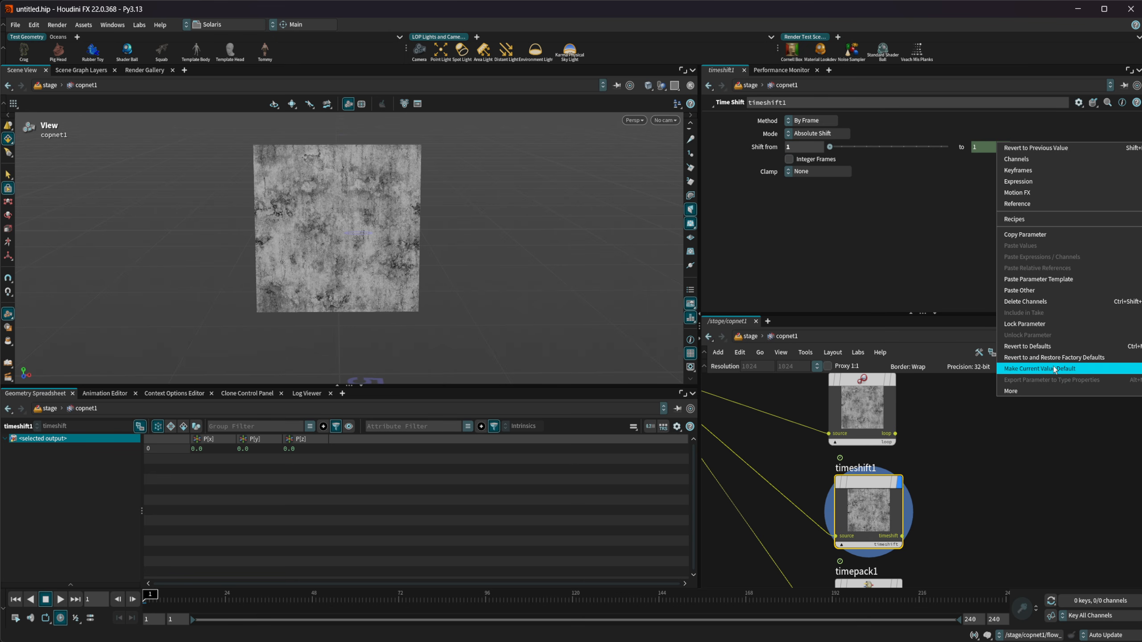
click(817, 249)
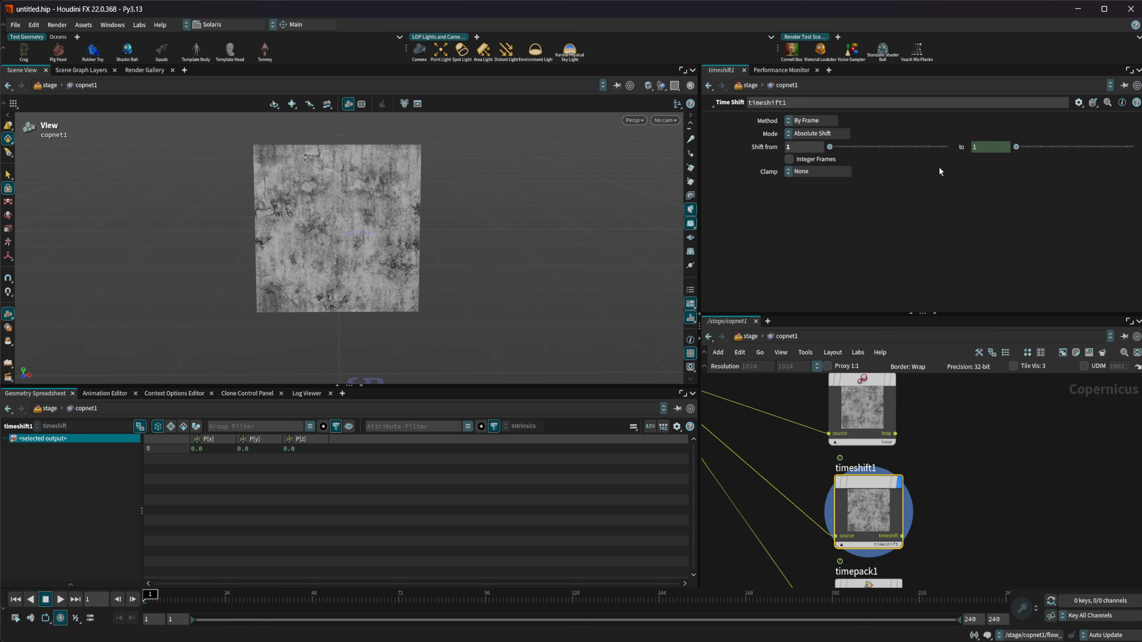
click(803, 147)
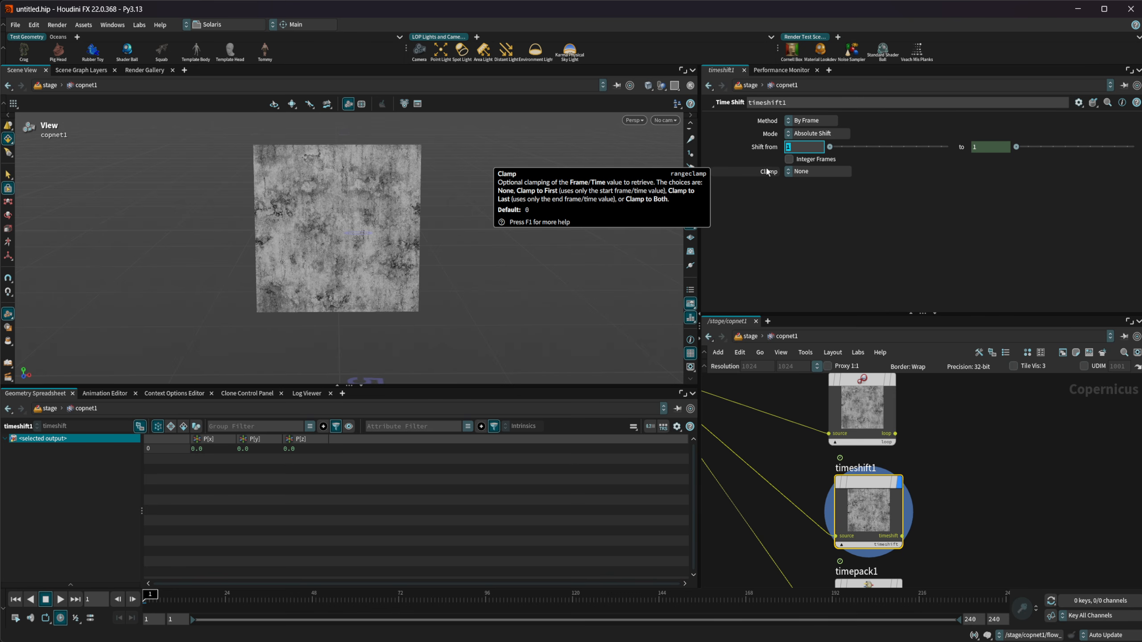
text(30)
key(Return)
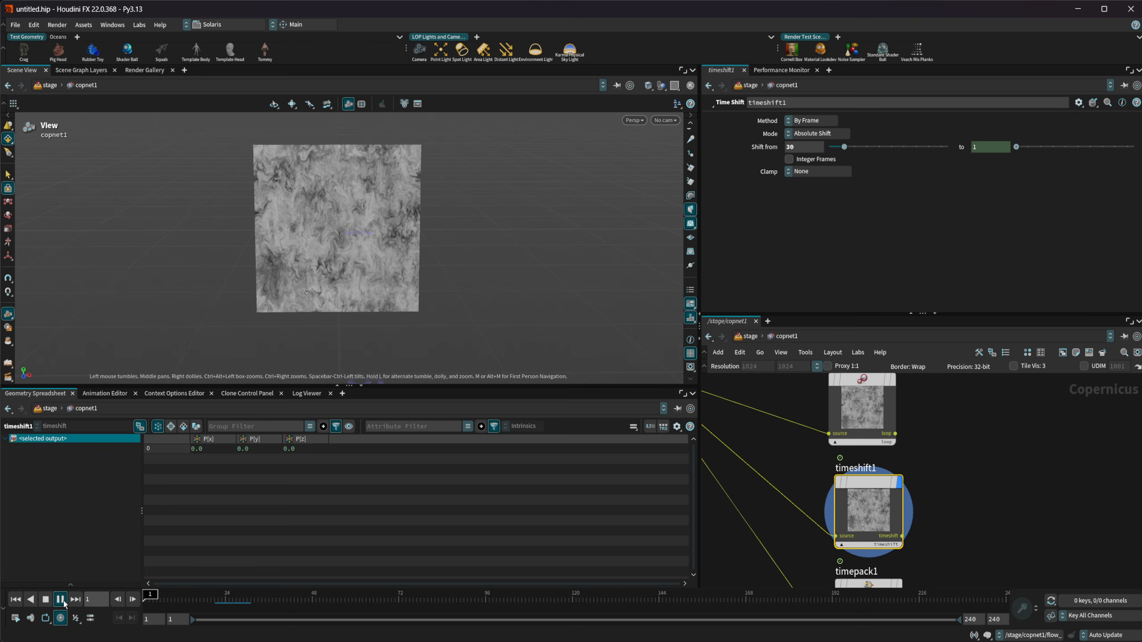
Play the absolute time shift, stop at frame 48 and return to the first frame
click(61, 599)
click(45, 600)
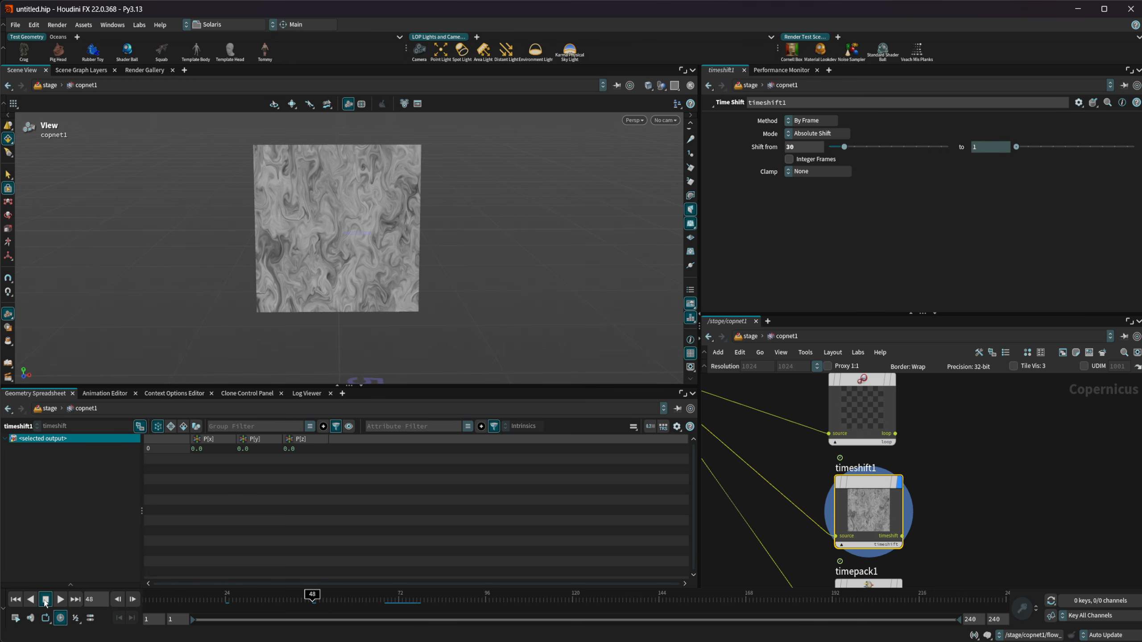
click(15, 599)
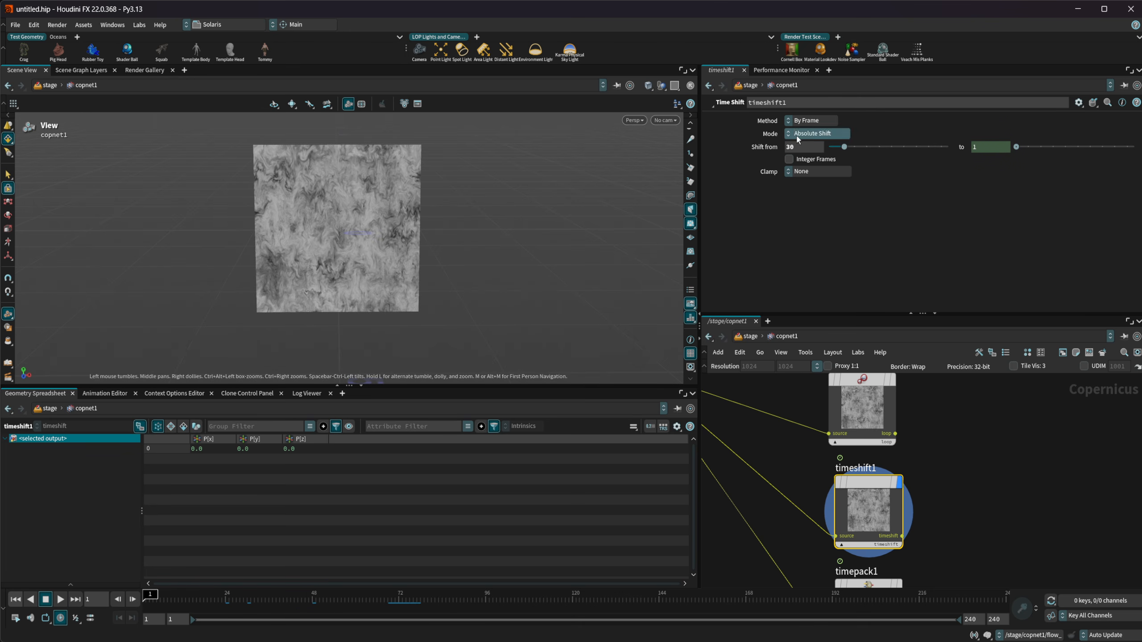
click(893, 122)
click(836, 133)
click(865, 156)
click(819, 171)
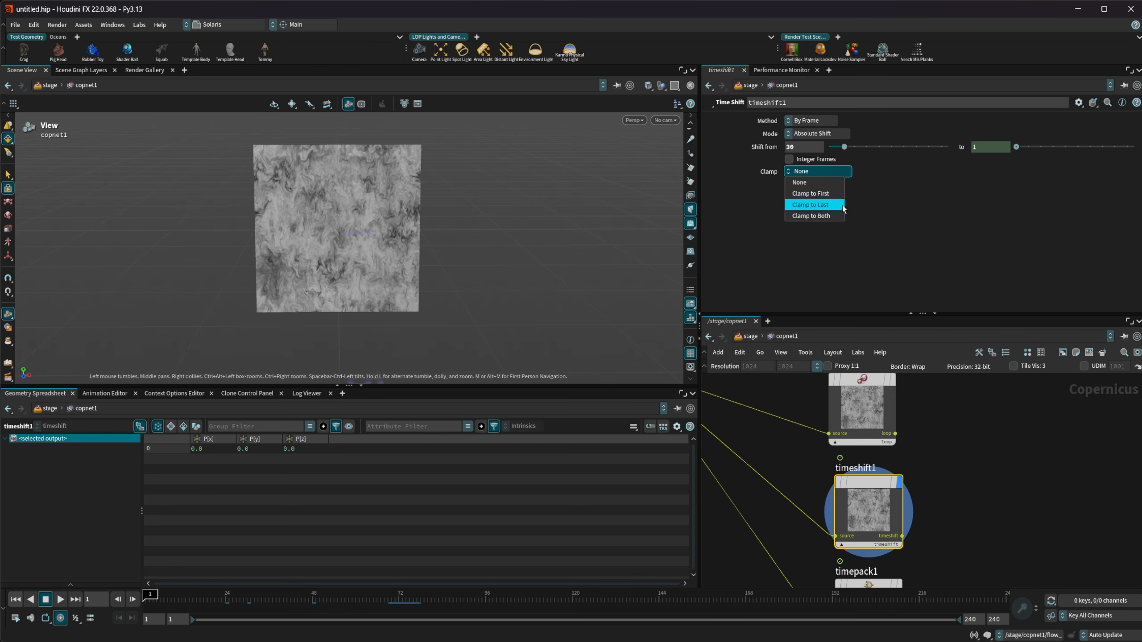
click(854, 165)
Switch timeshift1's Mode to Relative Shift, reset its Frame offset to the default and set it to 30
click(835, 133)
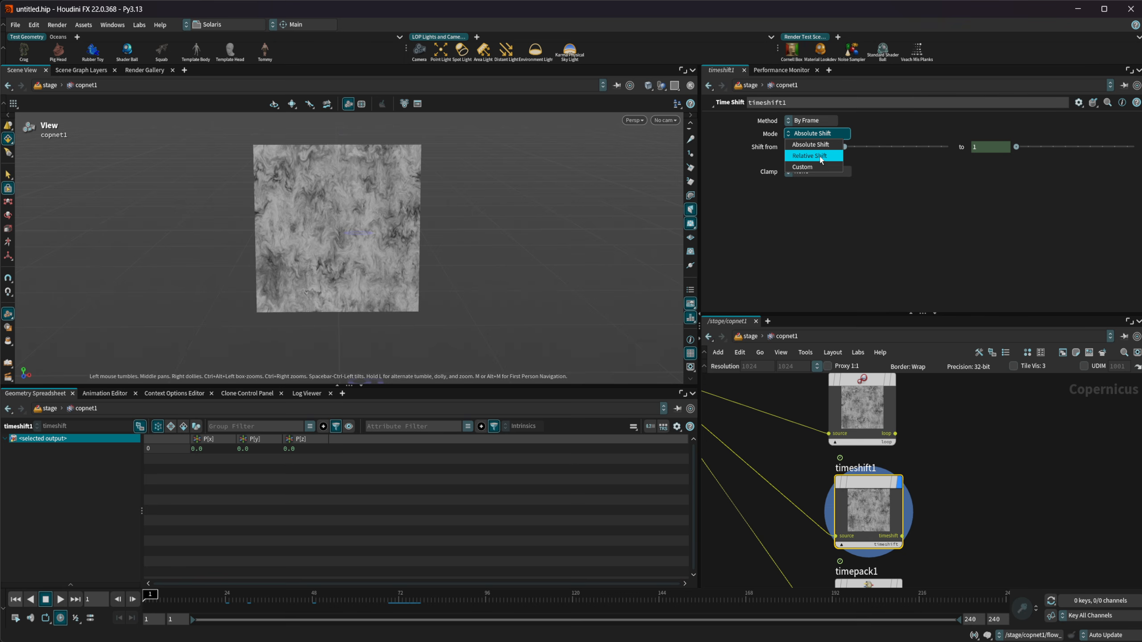
click(819, 157)
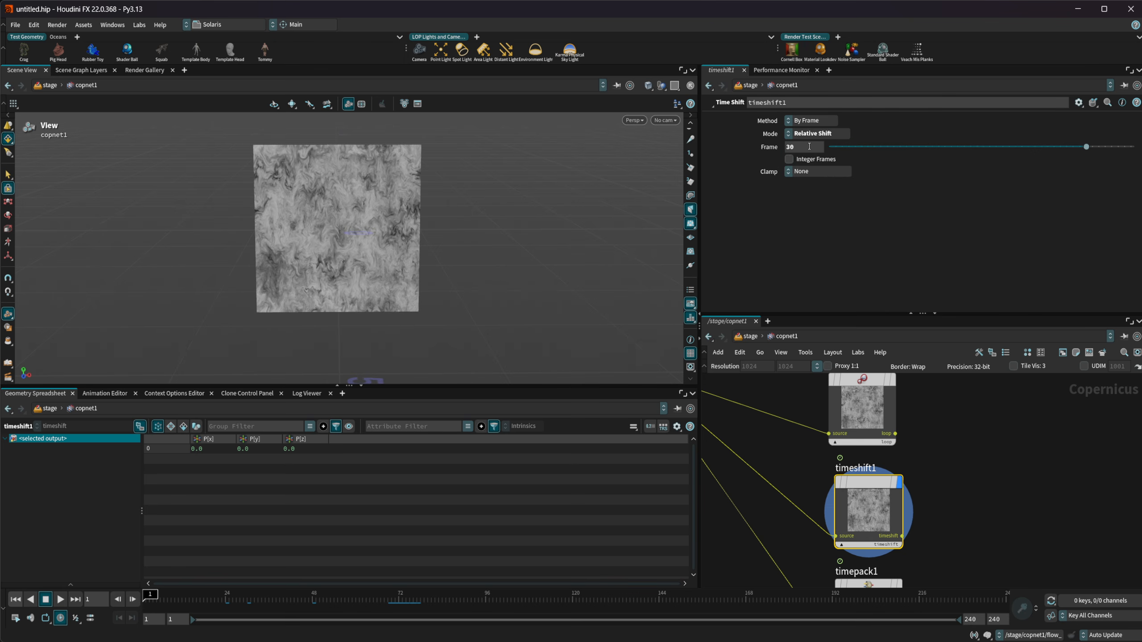
ctrl+middle_click(768, 150)
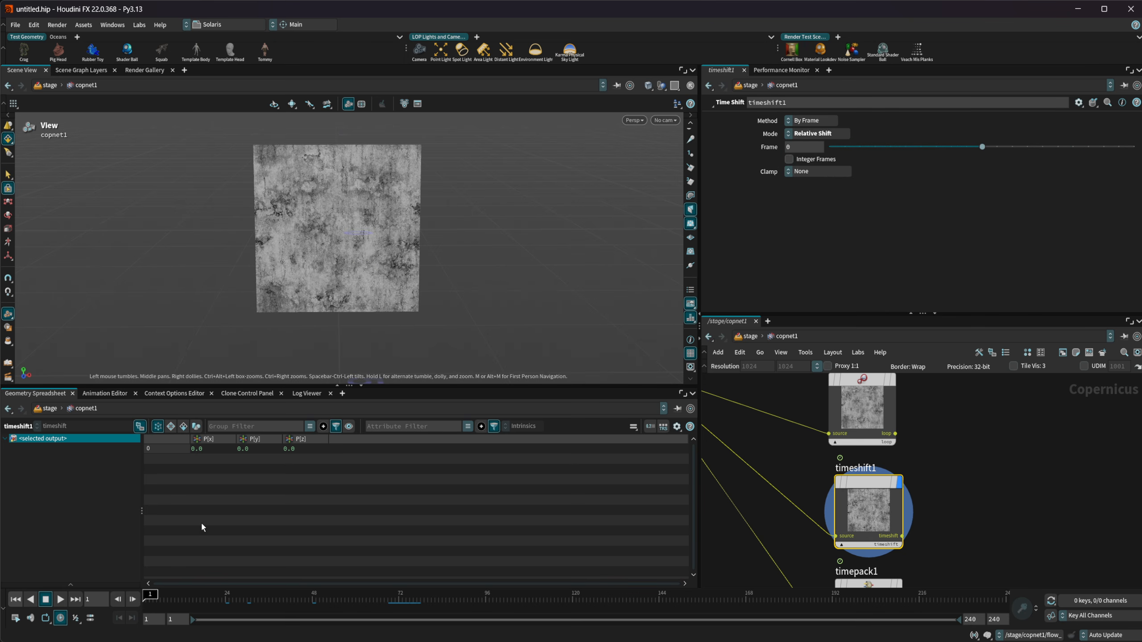
click(800, 147)
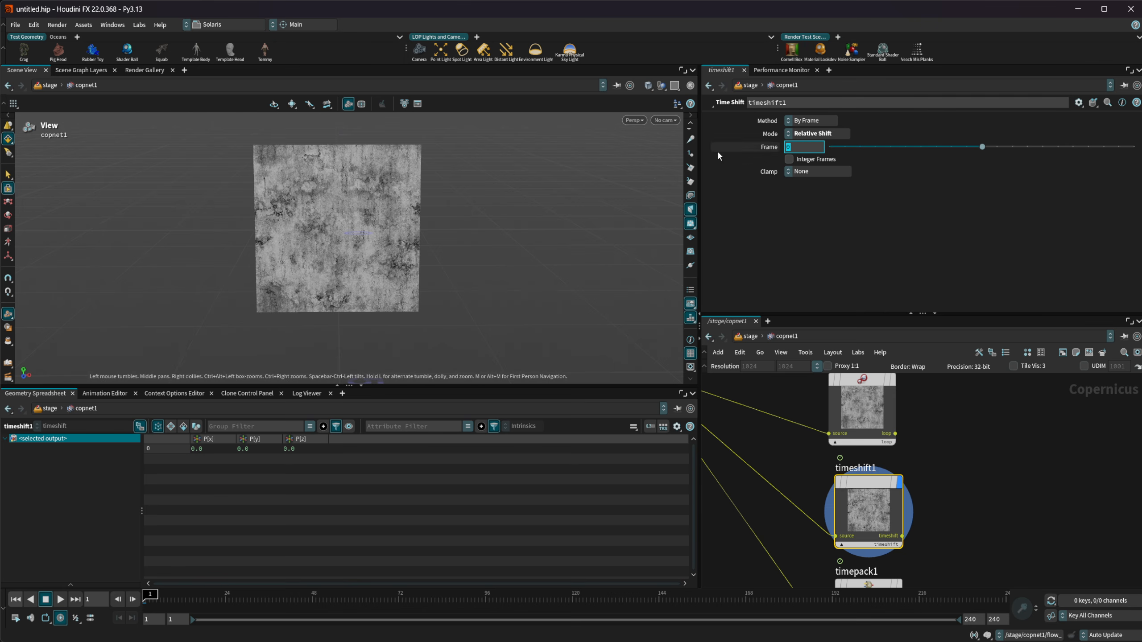
text(30)
key(Return)
Play the relative time shift in two passes up to frame 117 and return to the first frame
click(60, 599)
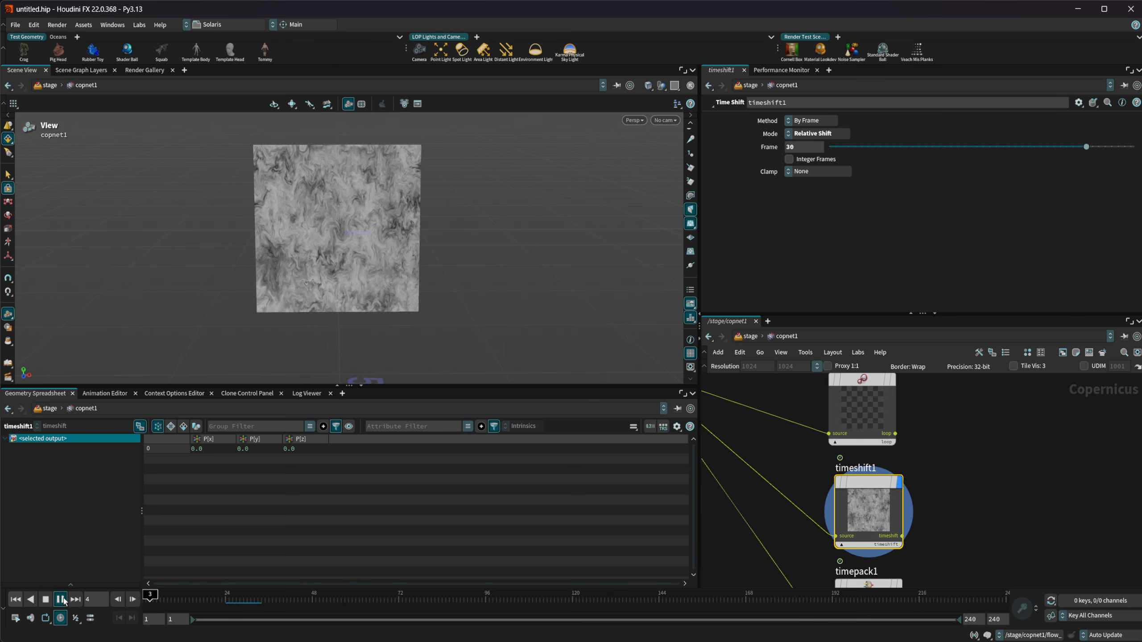
click(49, 601)
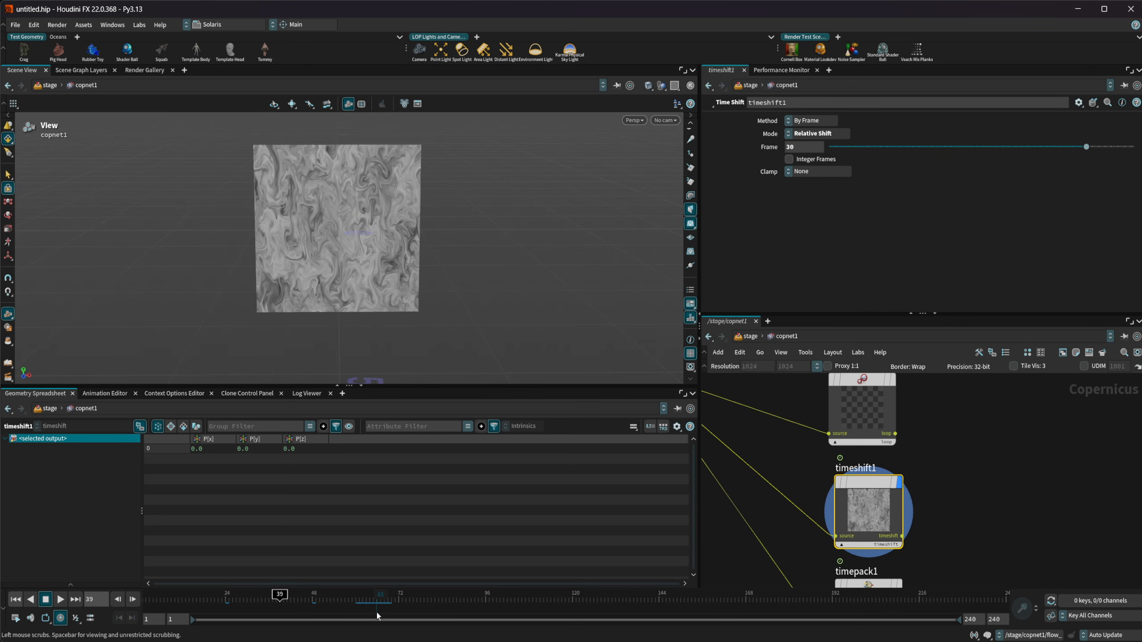
click(60, 601)
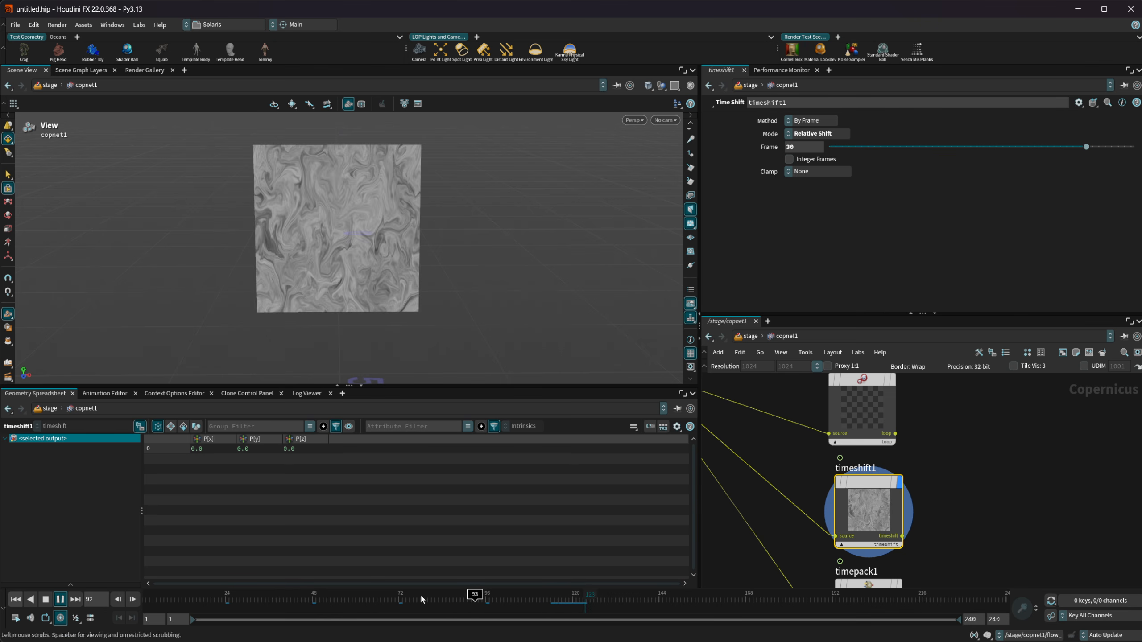
click(45, 599)
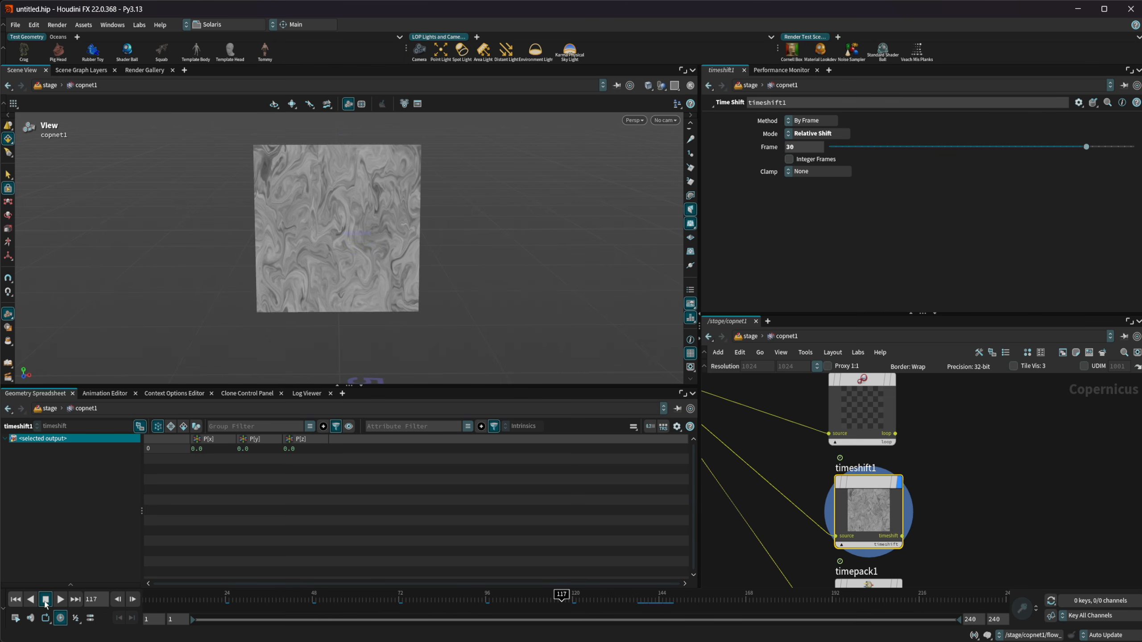
click(17, 600)
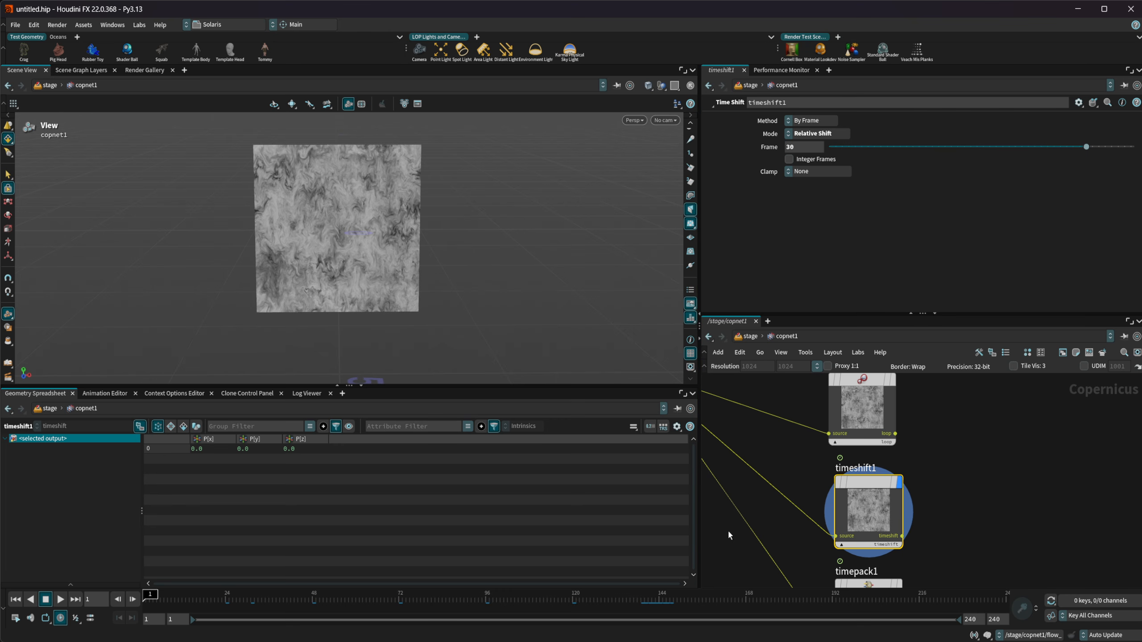
scroll(755, 508, down, 5)
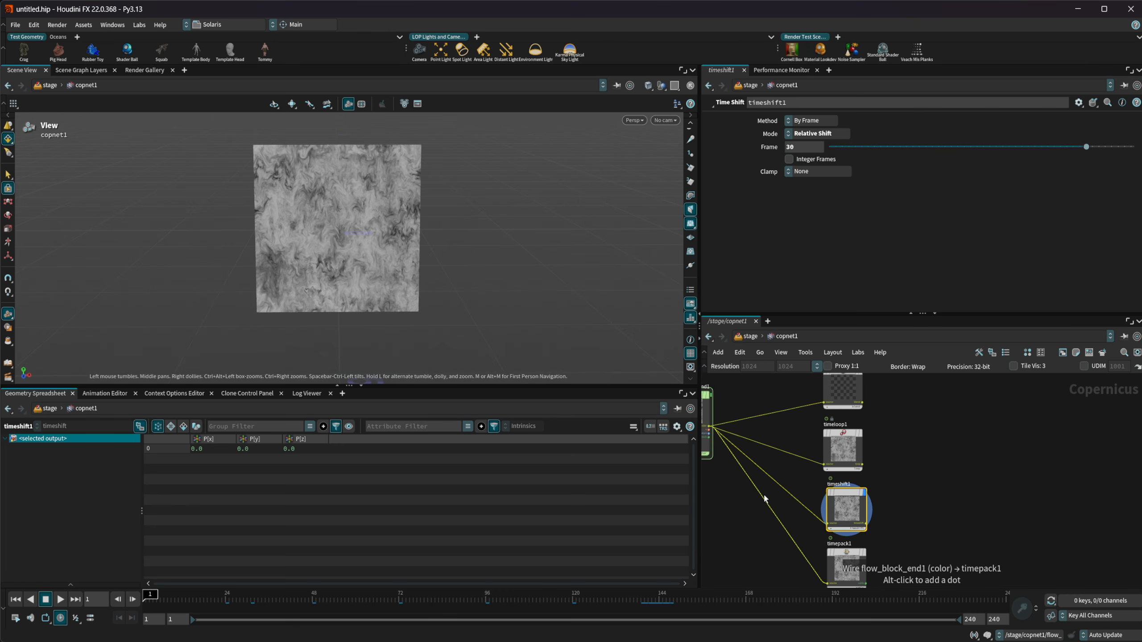
Switch timeshift1's Mode to Custom
scroll(763, 493, up, 1)
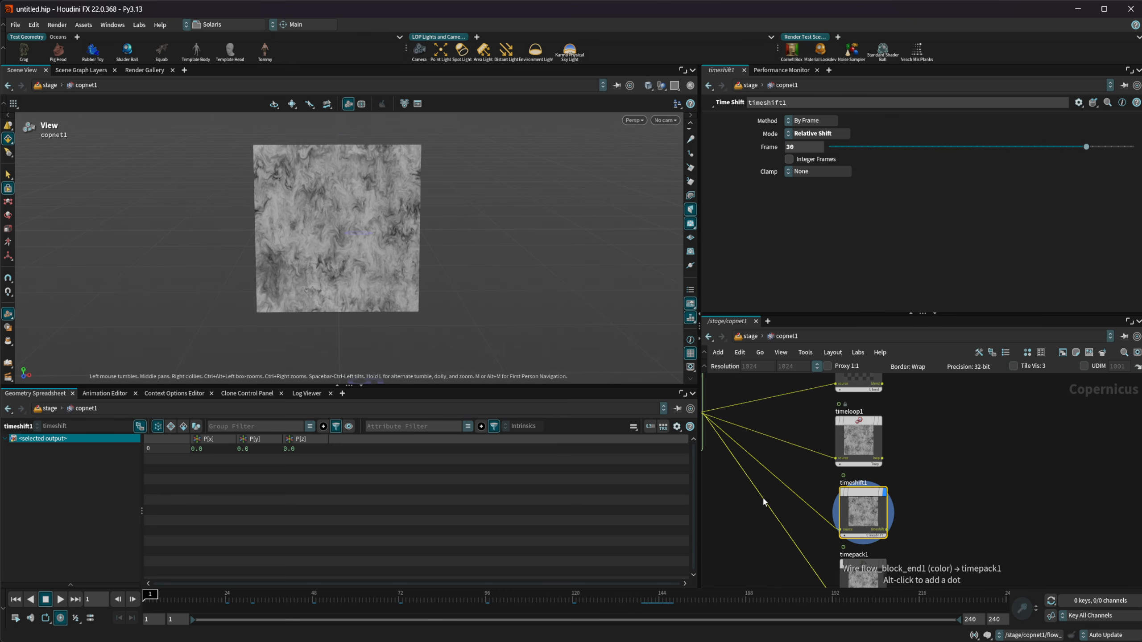
click(834, 142)
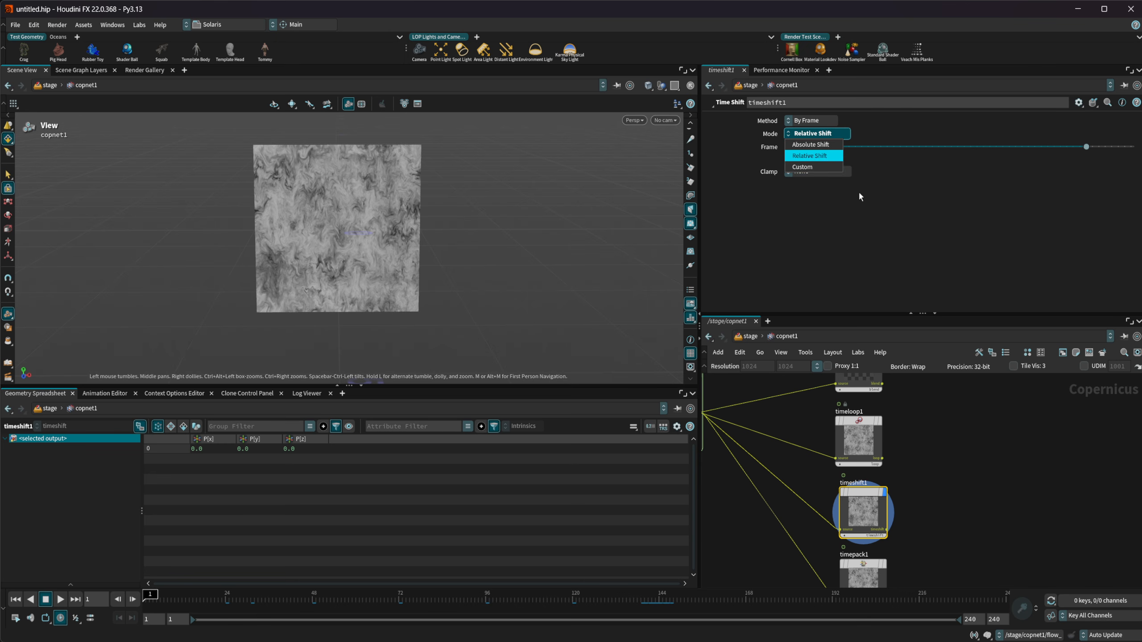
click(809, 169)
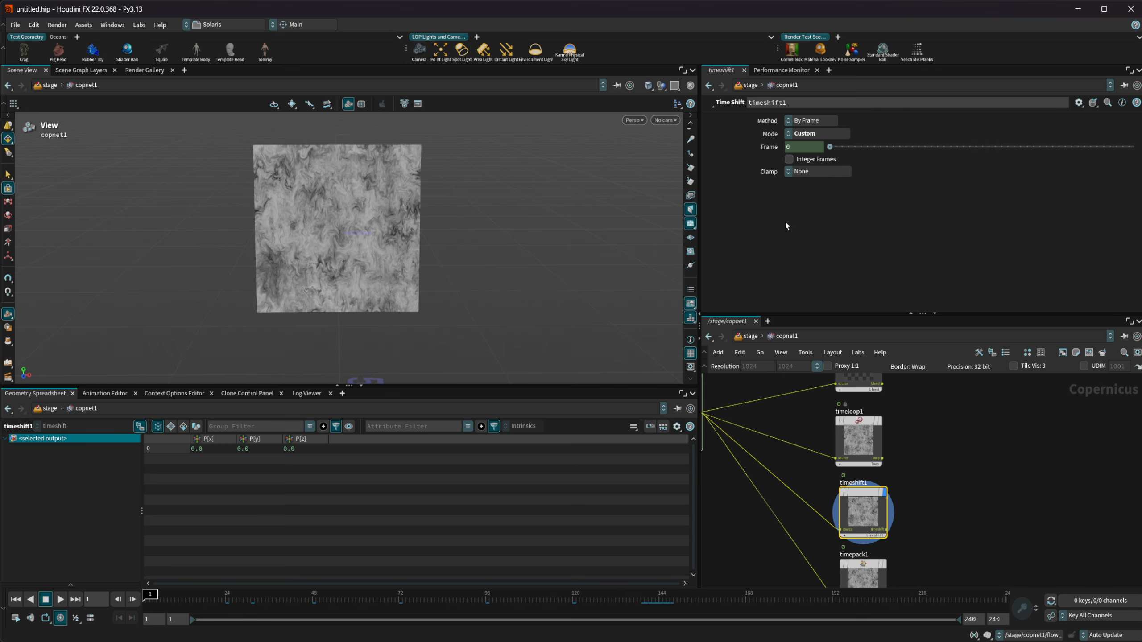
Change timeshift1's Frame expression to $F, play the animation and stop at frame 75
click(774, 148)
click(765, 151)
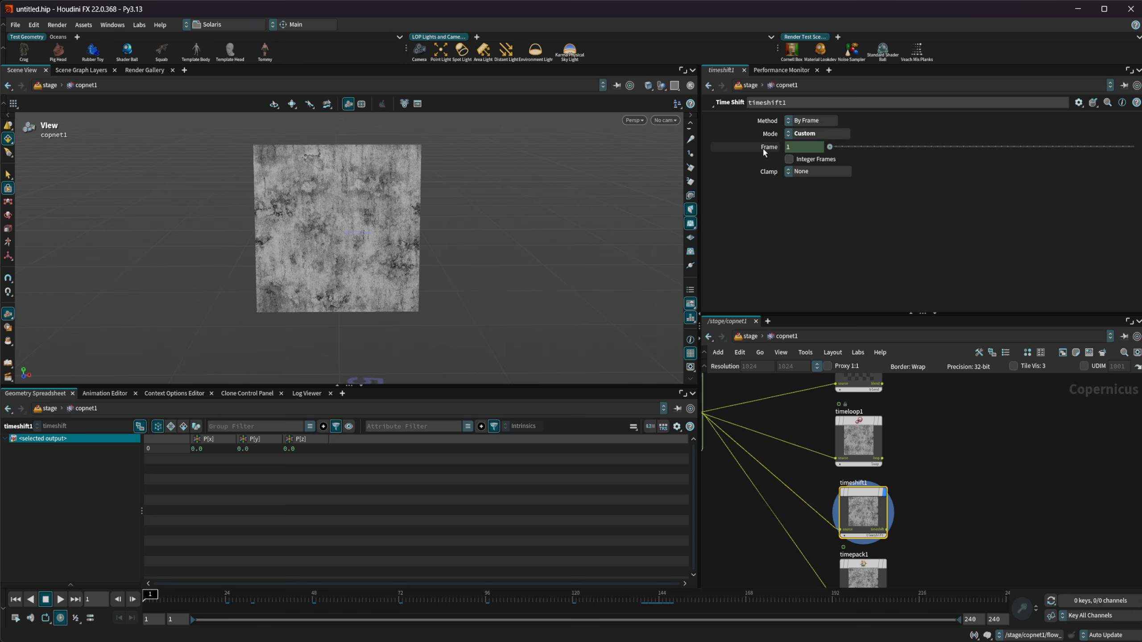
click(779, 154)
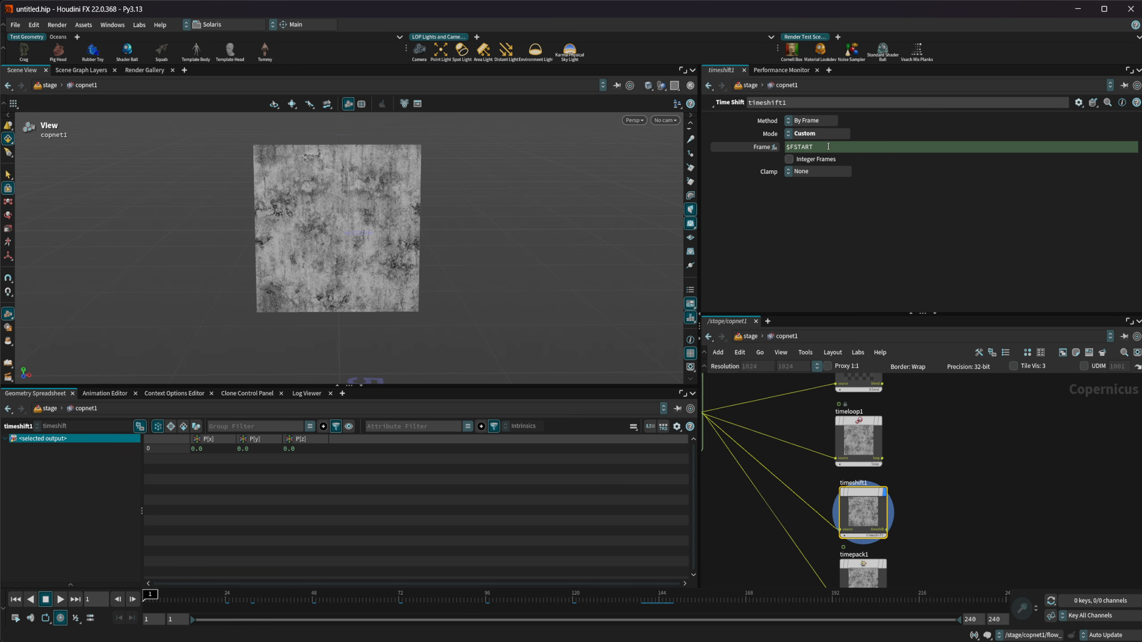
drag(828, 147, 793, 147)
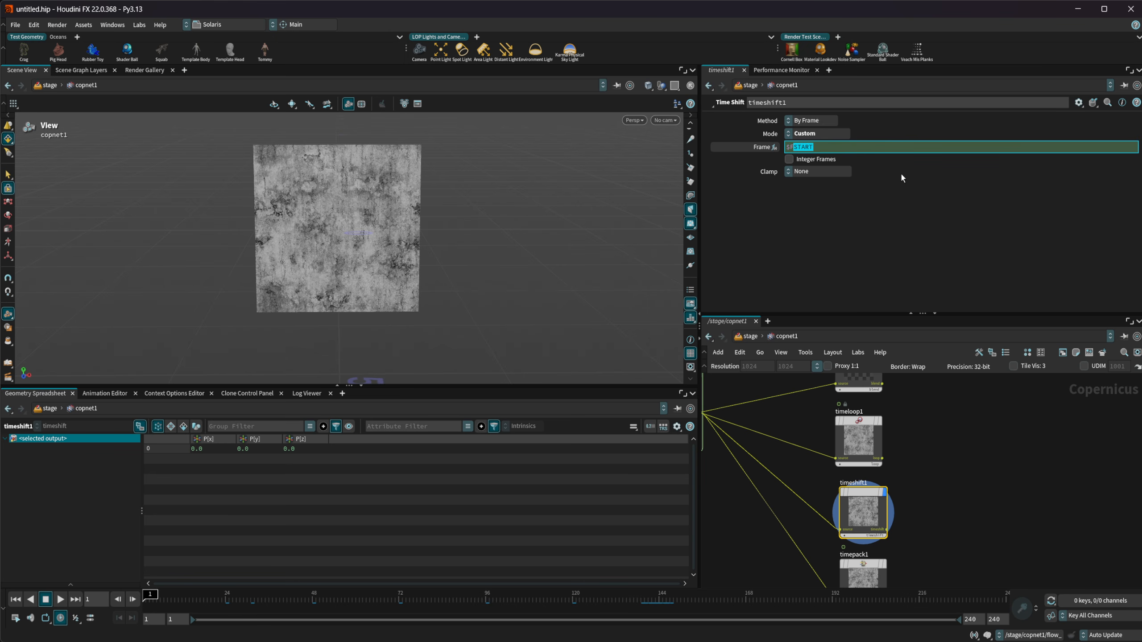
key(BackSpace)
key(Return)
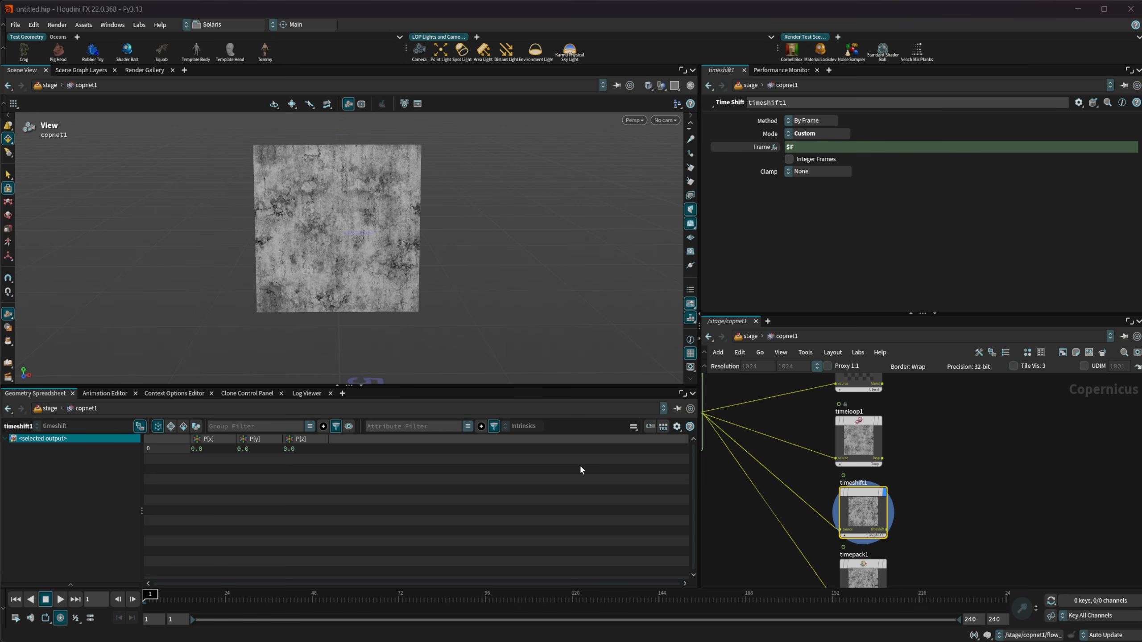
click(60, 599)
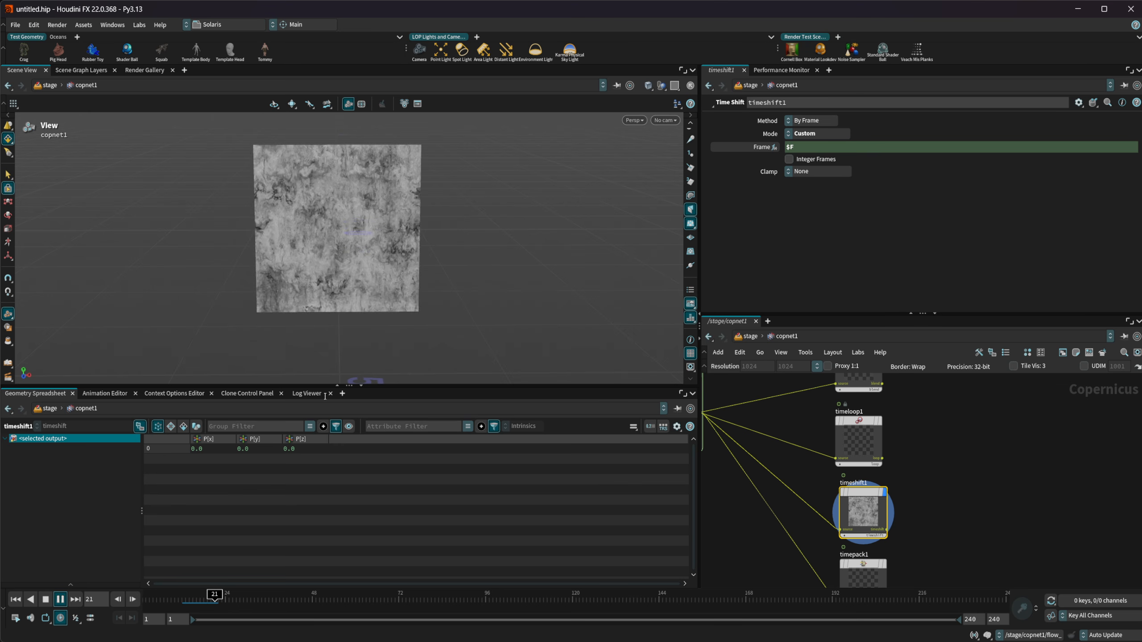
click(49, 599)
Reset timeshift1's Frame expression to its default and play from the first frame up to frame 59
ctrl+middle_click(758, 150)
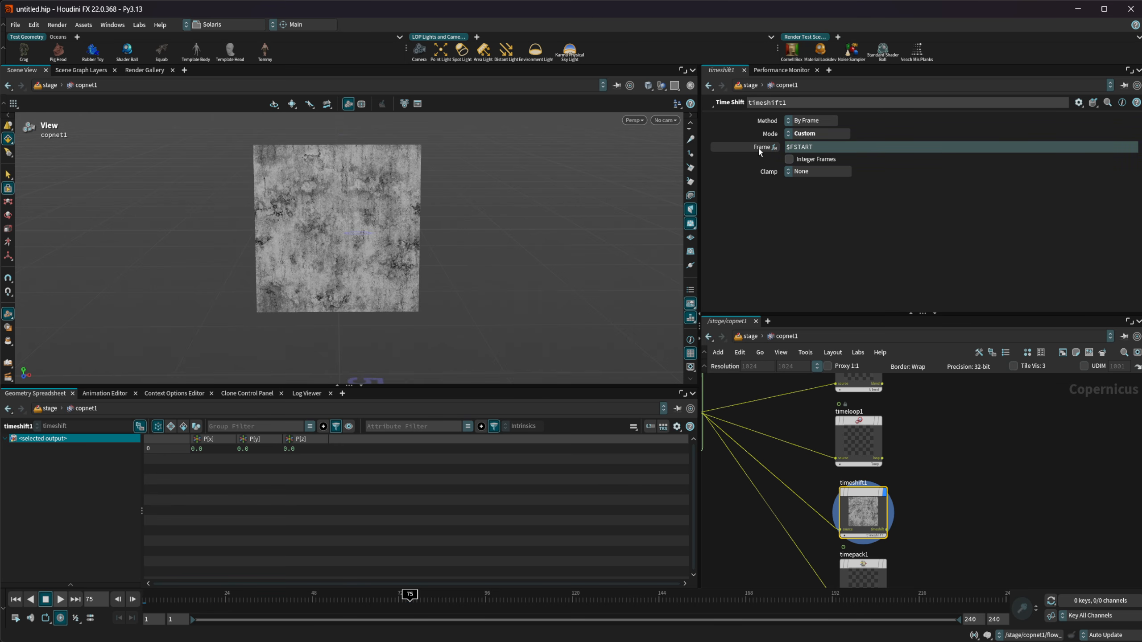
click(16, 599)
click(60, 599)
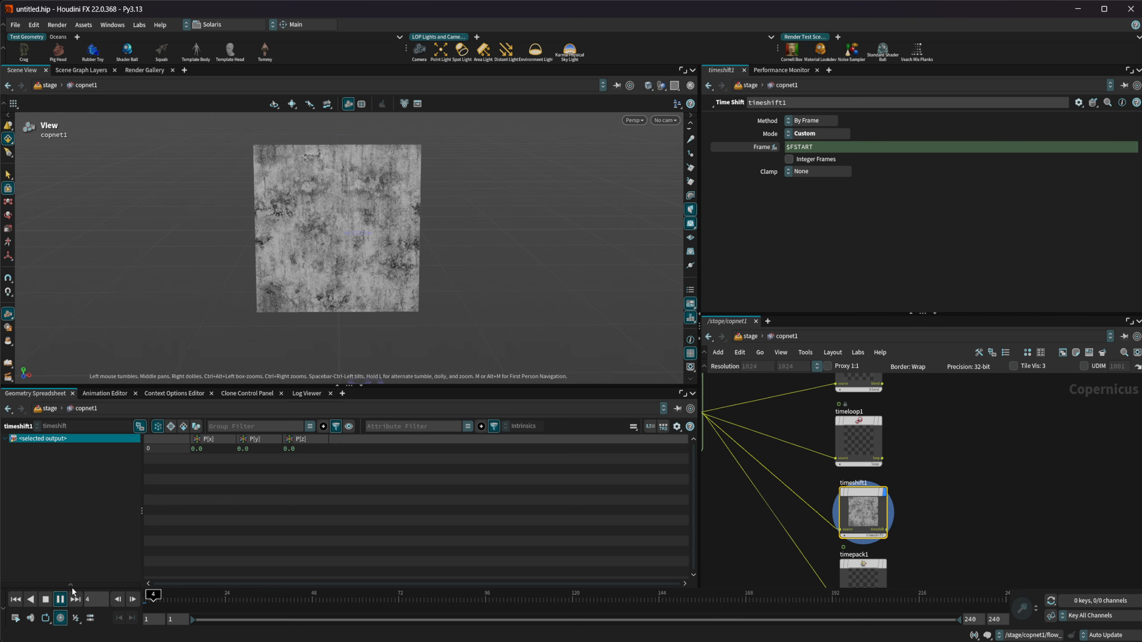
click(47, 600)
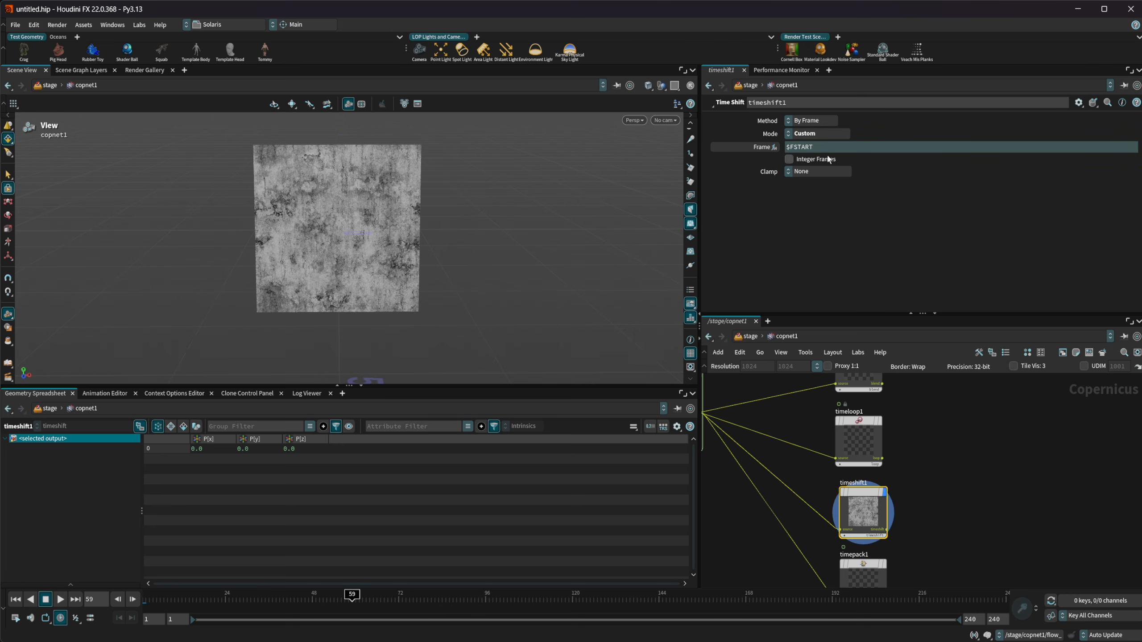
Set timeshift1's Frame to 120 and scrub the timeline to frame 79
drag(825, 150, 711, 155)
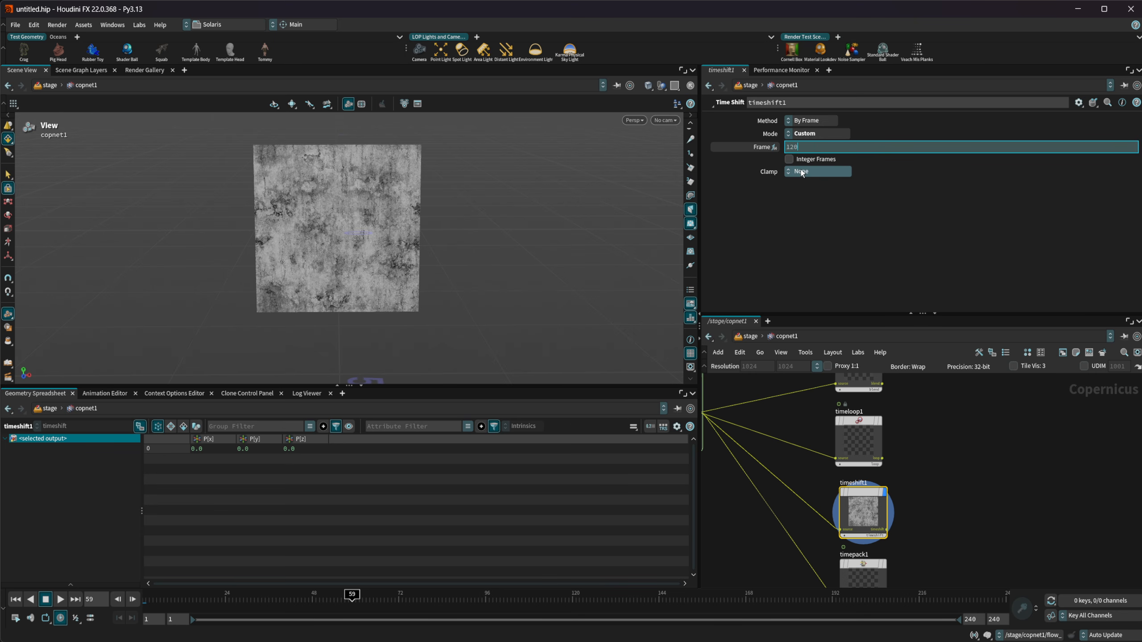
text(120)
key(Return)
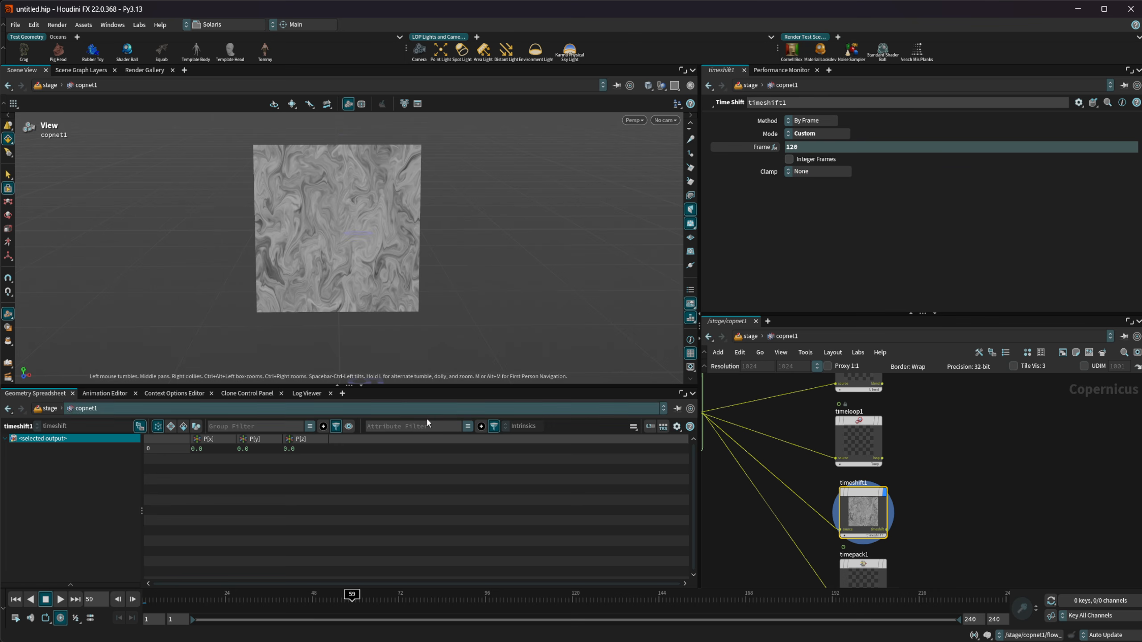
drag(245, 584, 424, 575)
Select timepack1, display its output in the viewport and return to the first frame
middle_drag(915, 474, 908, 425)
middle_drag(922, 490, 922, 465)
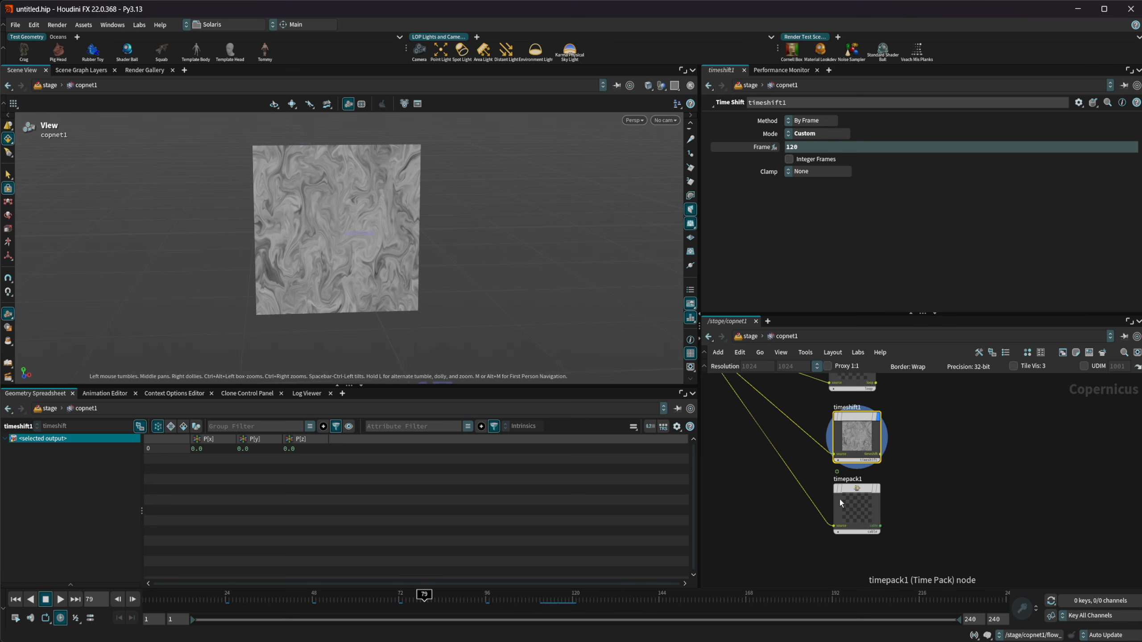
click(853, 496)
key(r)
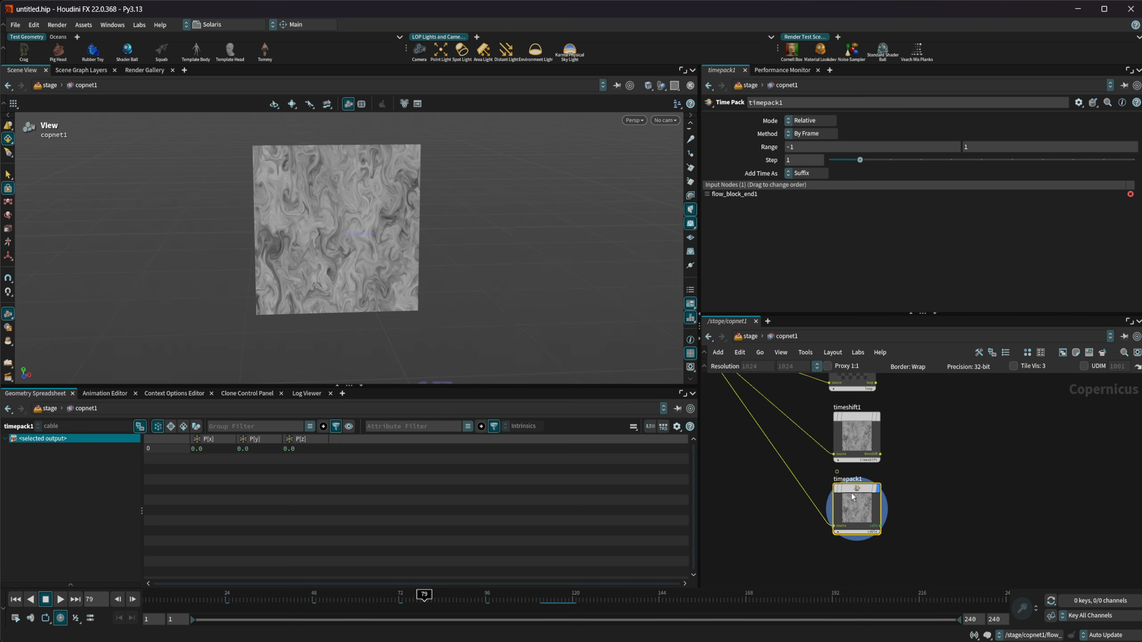
click(18, 600)
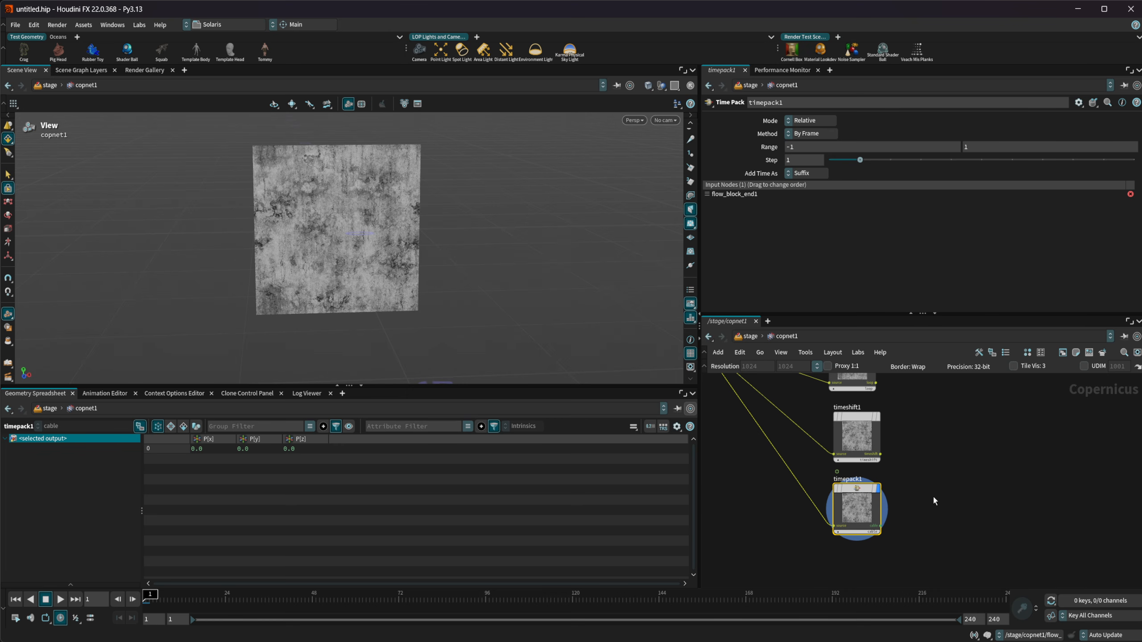
Add a Cable Unpack node fed by timepack1's cable output
scroll(933, 497, up, 5)
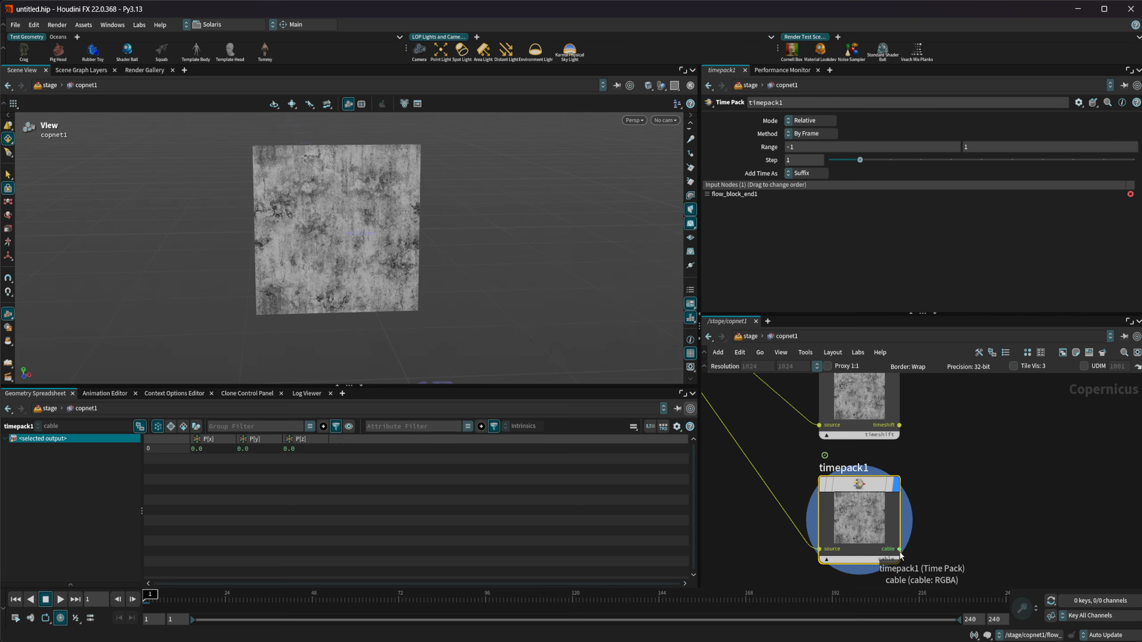
middle_drag(937, 543, 896, 526)
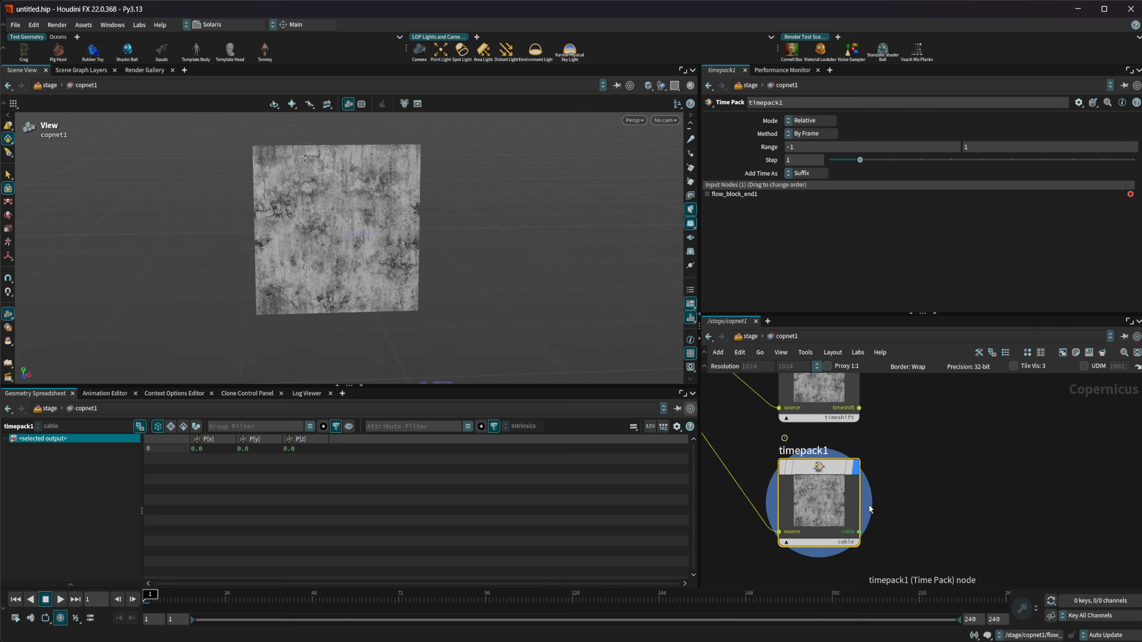
mouse_move(811, 475)
key(Tab)
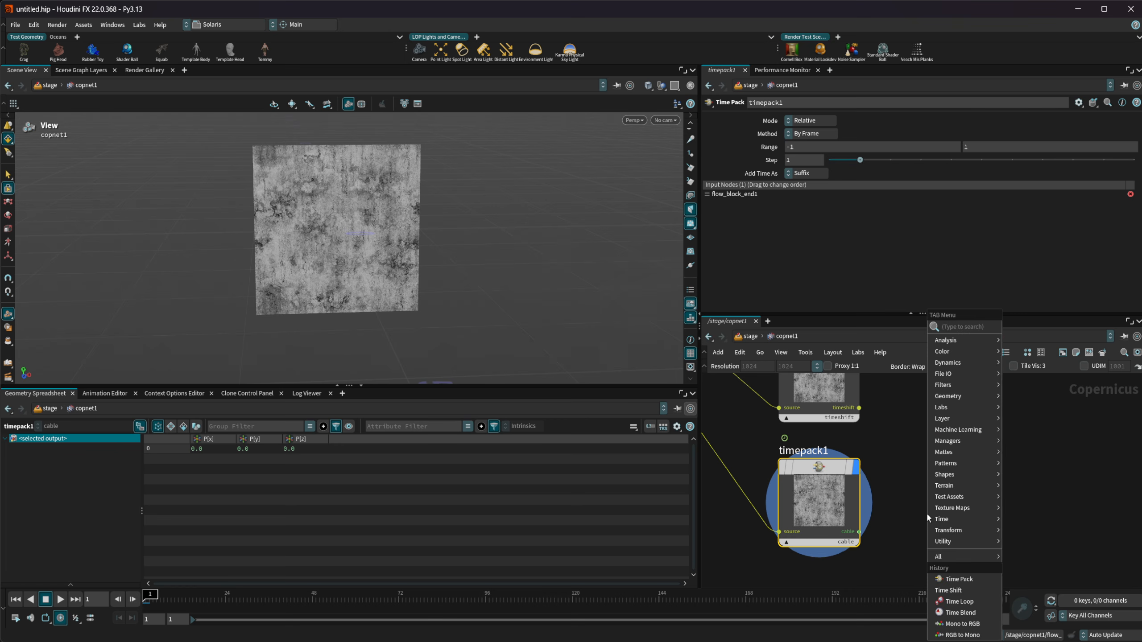
text(cable u)
key(Return)
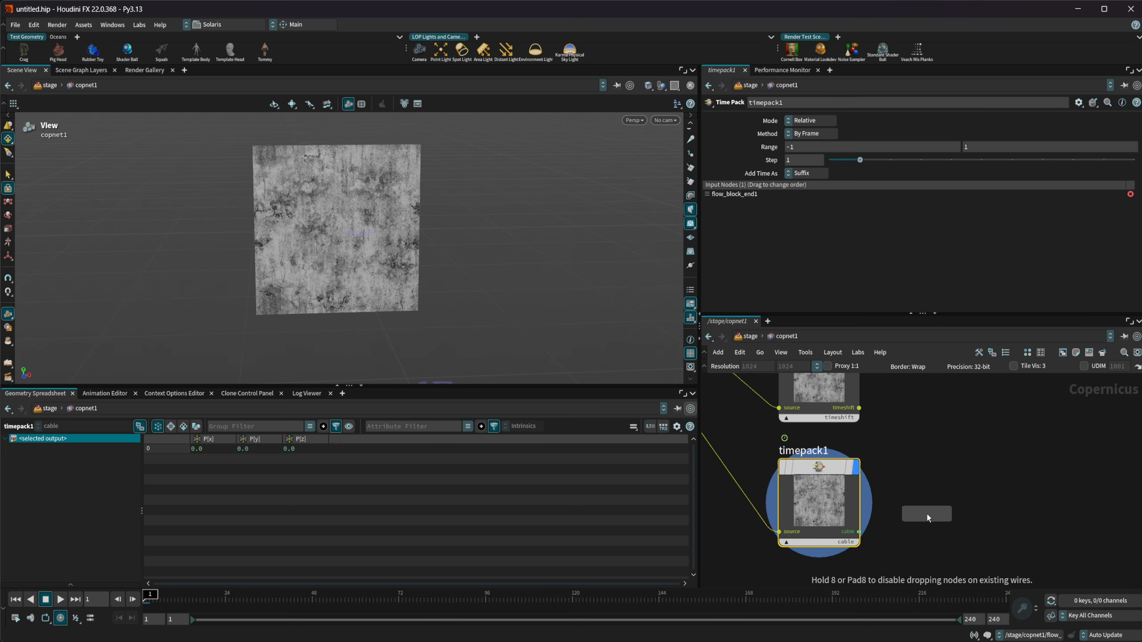
click(927, 517)
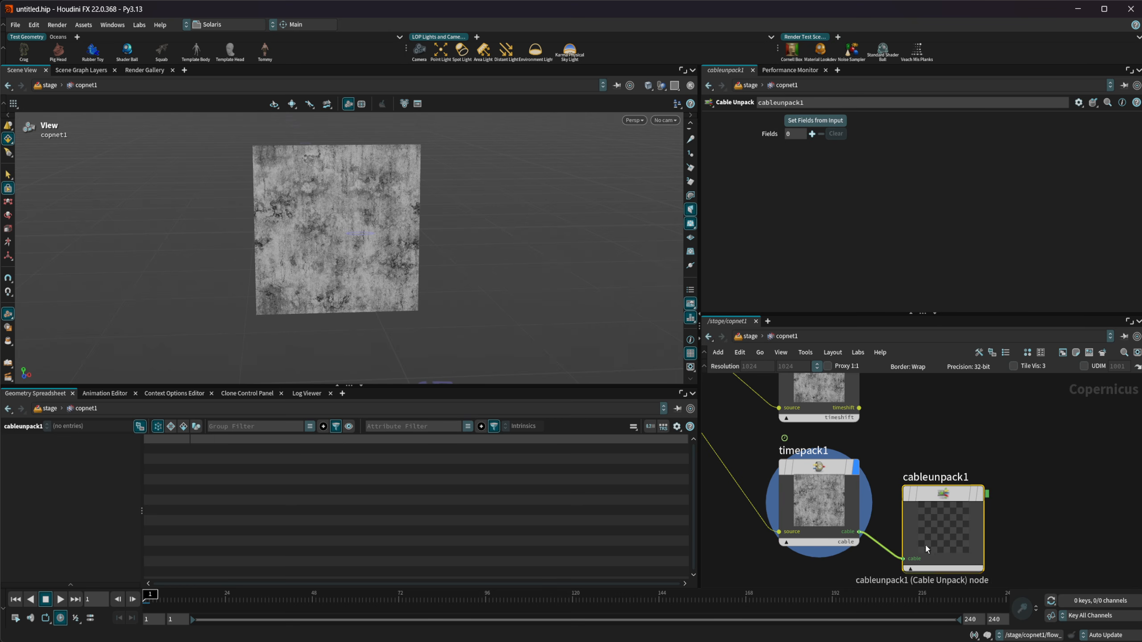
Display cableunpack1 in the viewport and set its fields from the input
key(r)
click(814, 120)
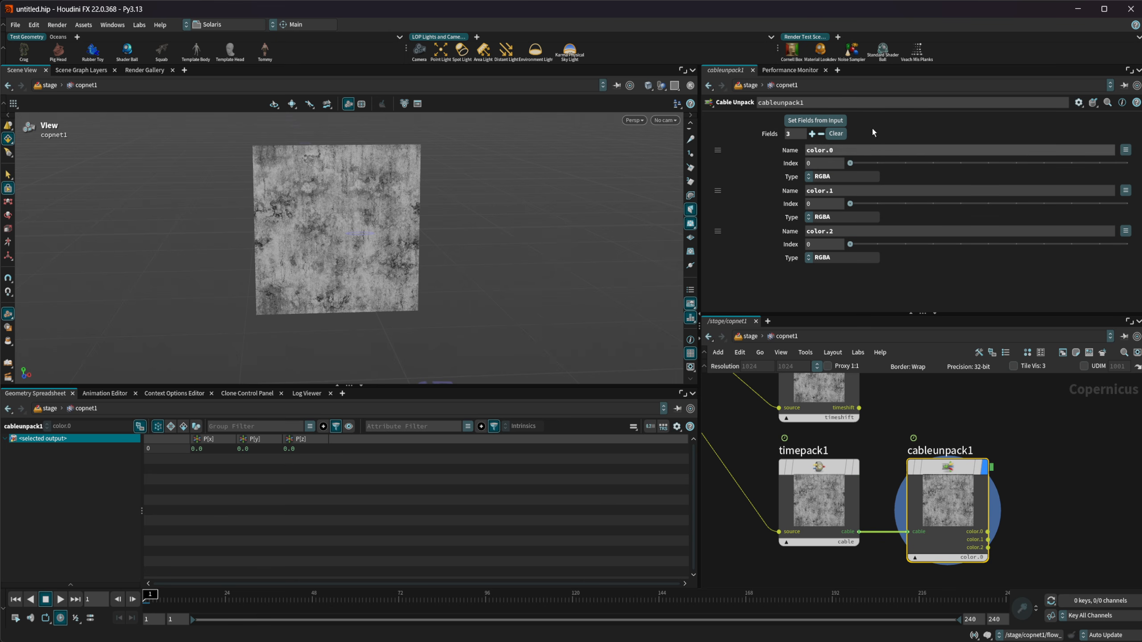
middle_drag(1031, 527, 954, 483)
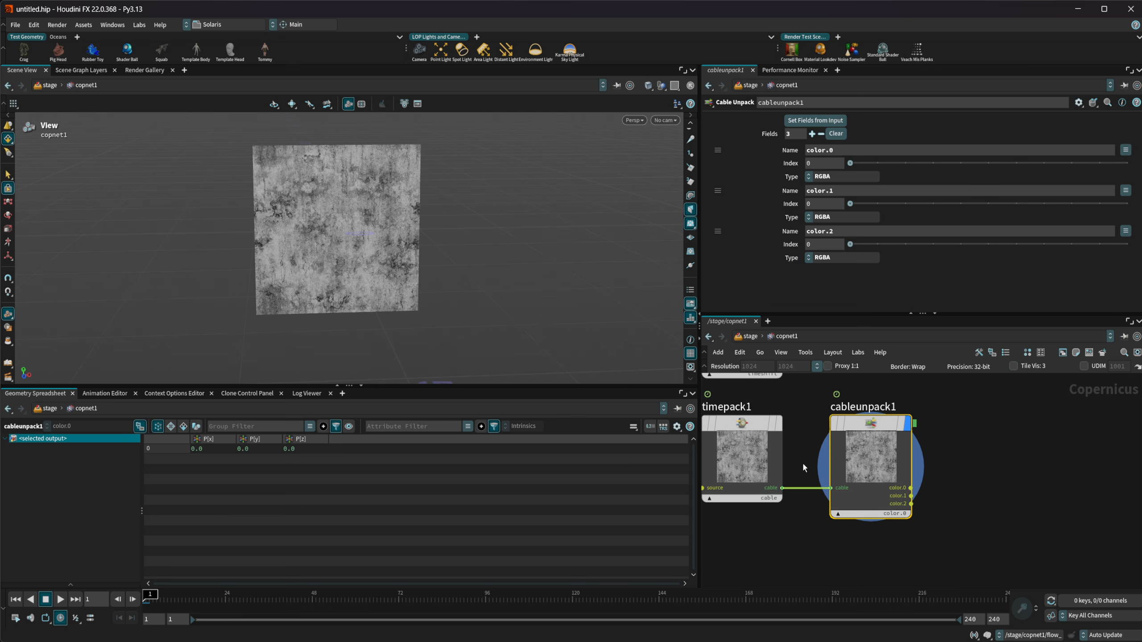
View cableunpack1's output at frame 16 and at frame 59
click(196, 598)
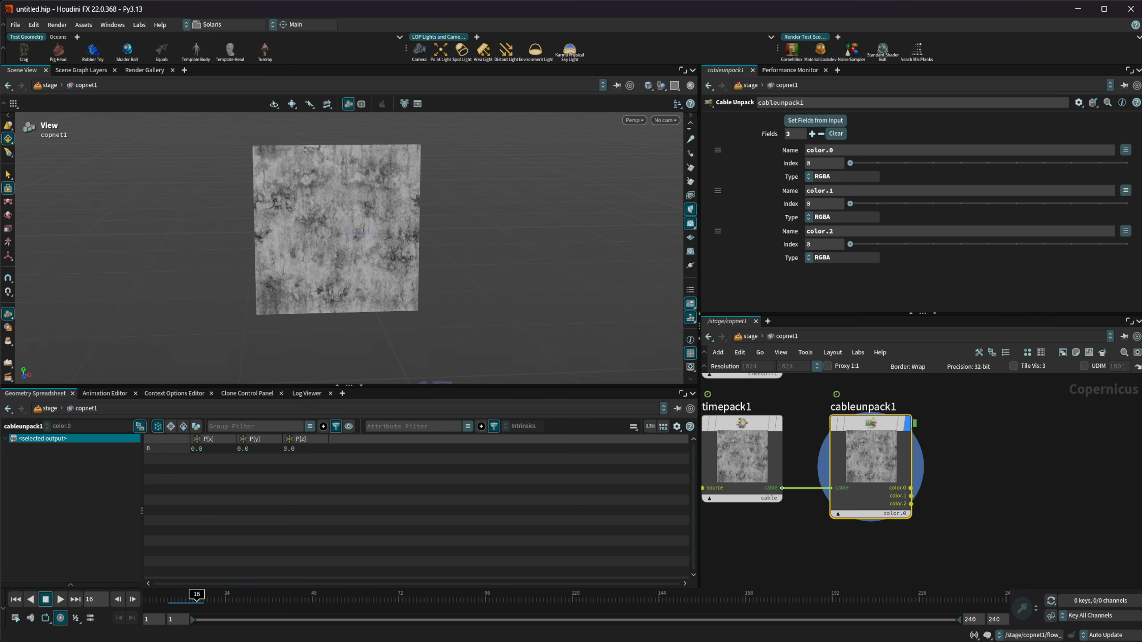
click(352, 598)
middle_drag(797, 557, 855, 581)
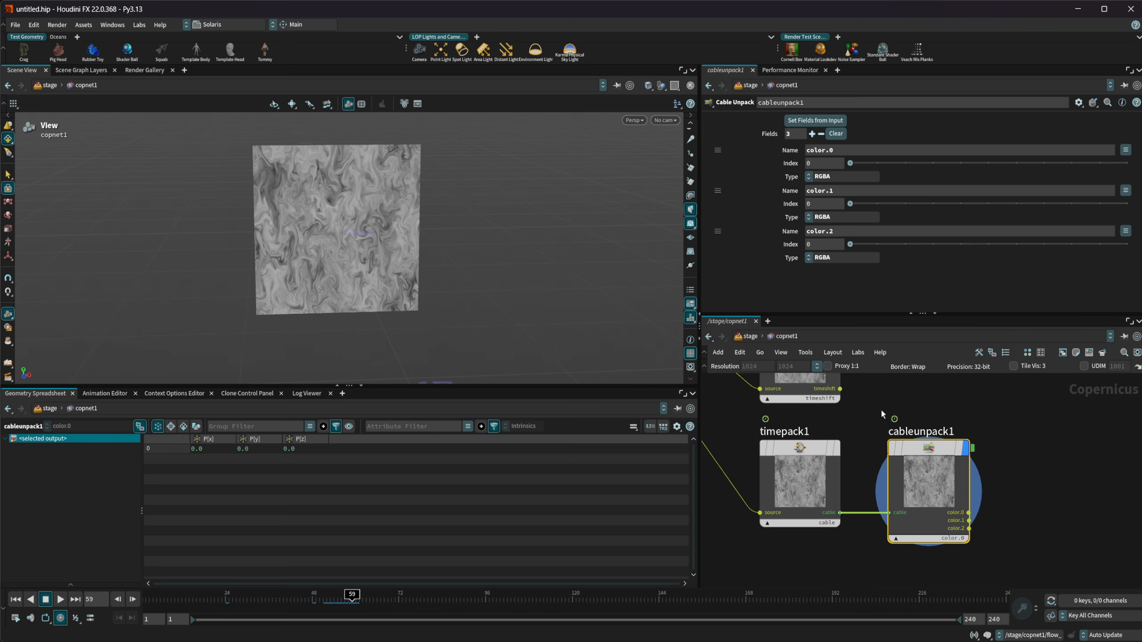
Delete the channel on timeshift1's Frame parameter and set the value to $F
middle_drag(880, 409, 888, 470)
click(824, 416)
middle_drag(875, 426, 896, 495)
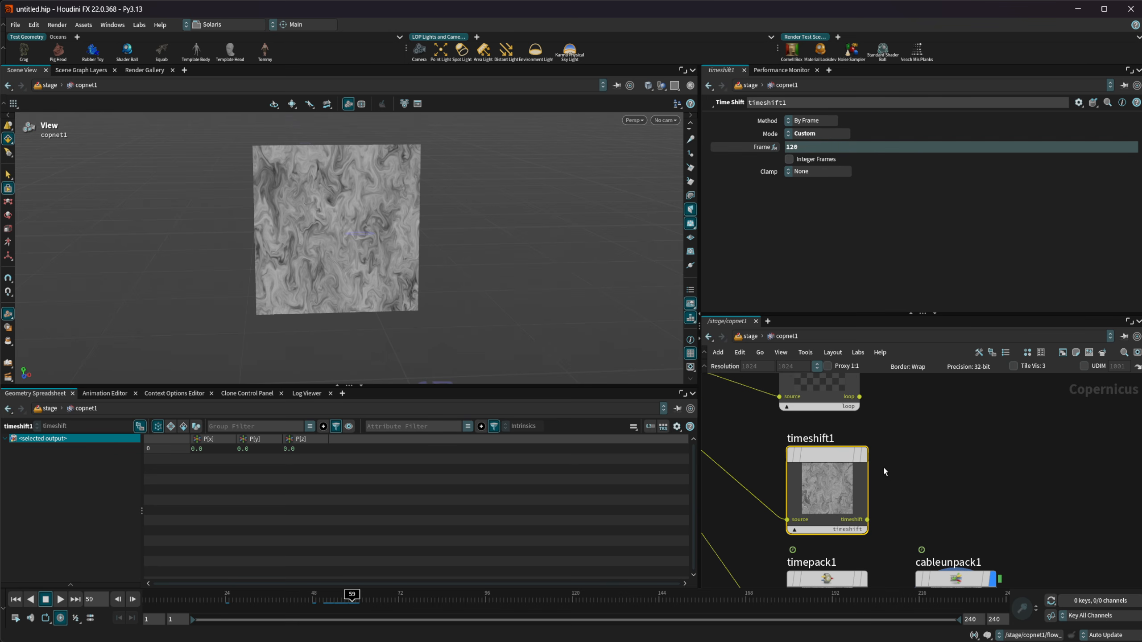
right_click(769, 148)
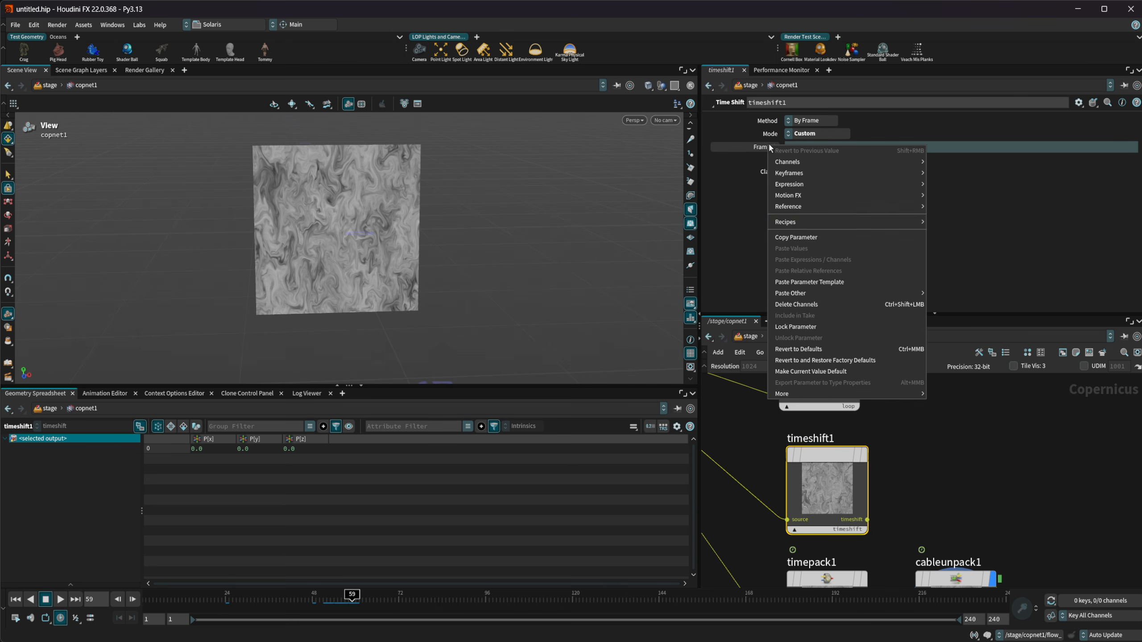
click(823, 305)
drag(804, 148, 700, 137)
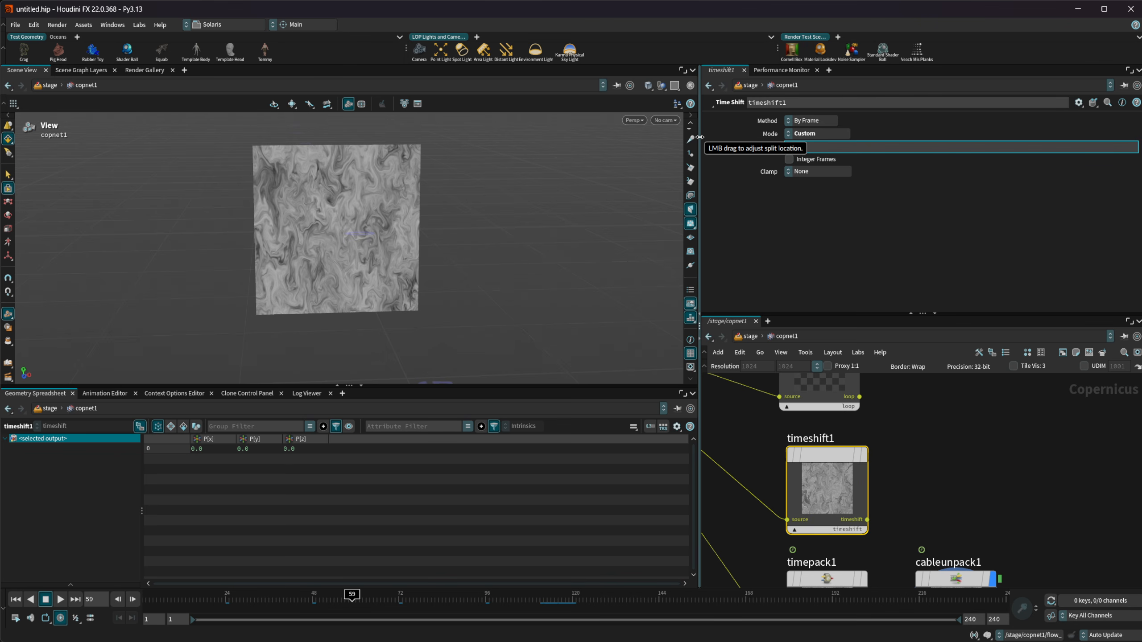
text($F)
key(Return)
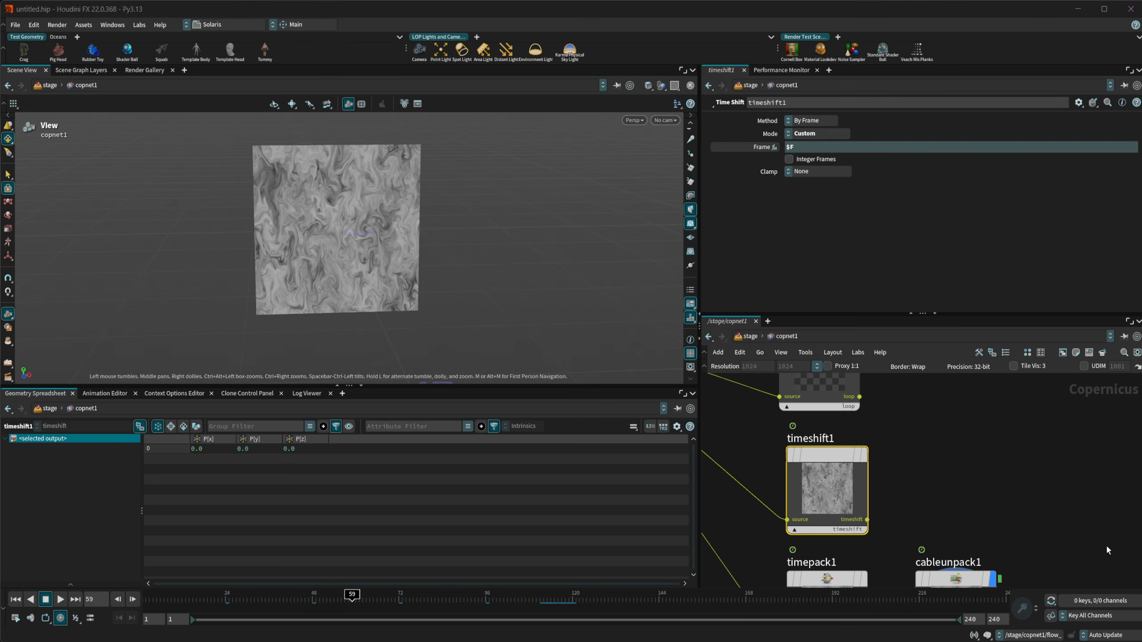
Examine timepack1's Range and Step parameters in relation to the outputs of cableunpack1
middle_drag(1010, 485, 965, 371)
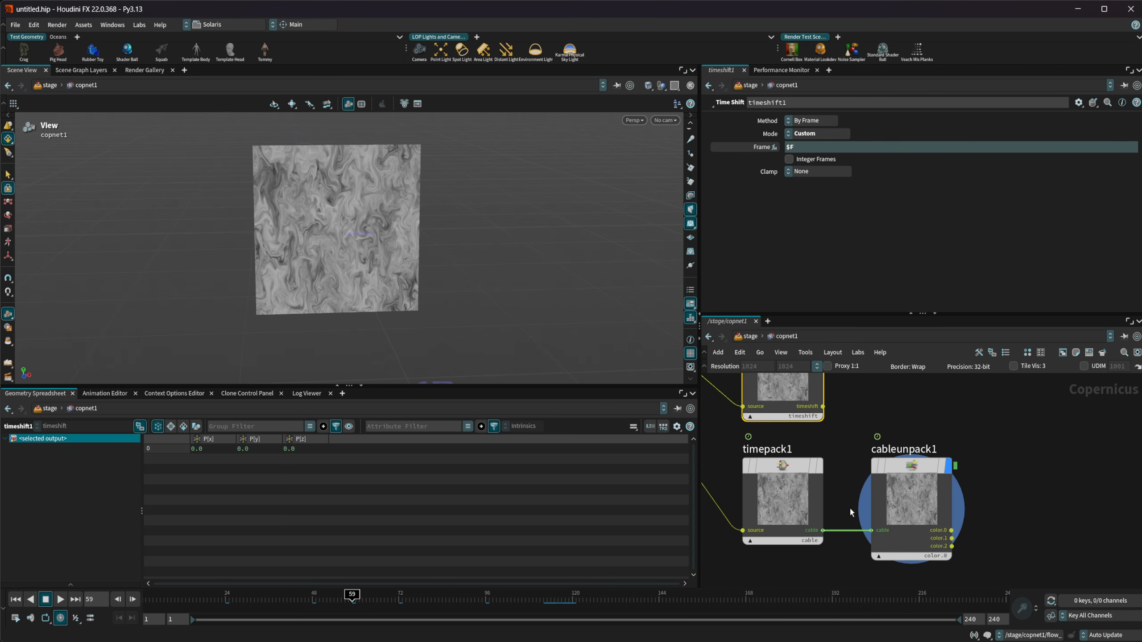
click(815, 498)
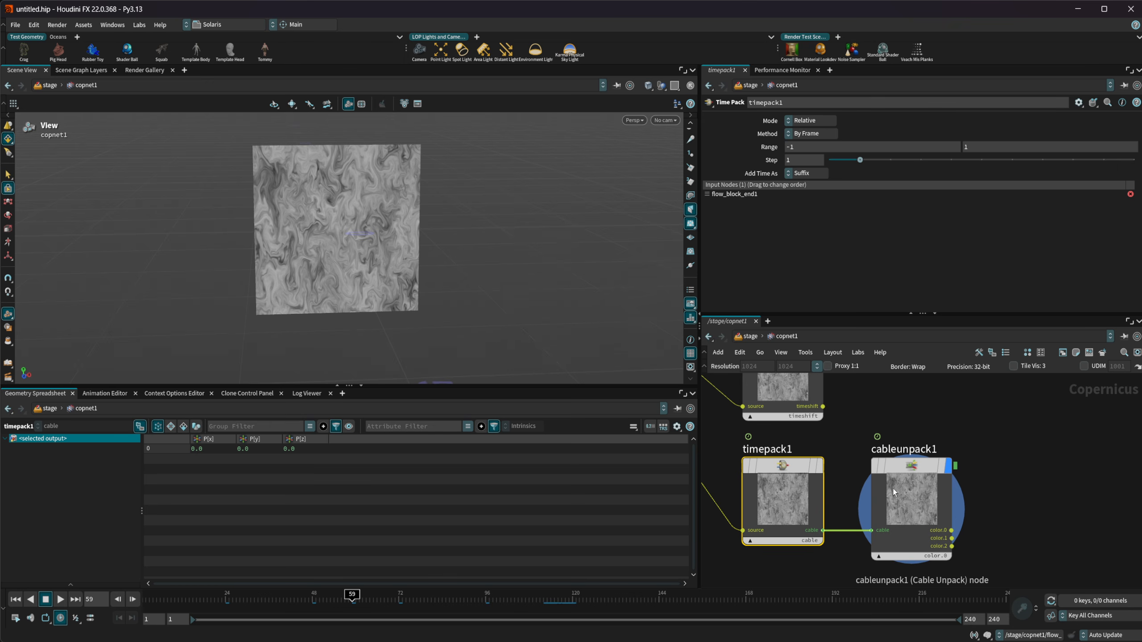
click(893, 489)
click(816, 492)
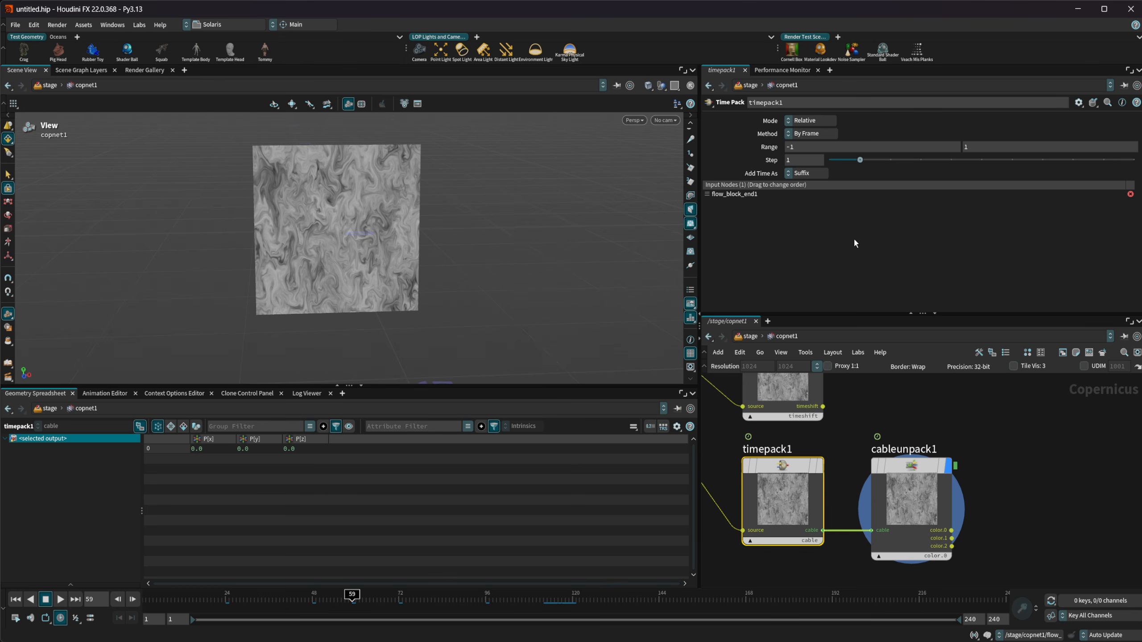
click(812, 150)
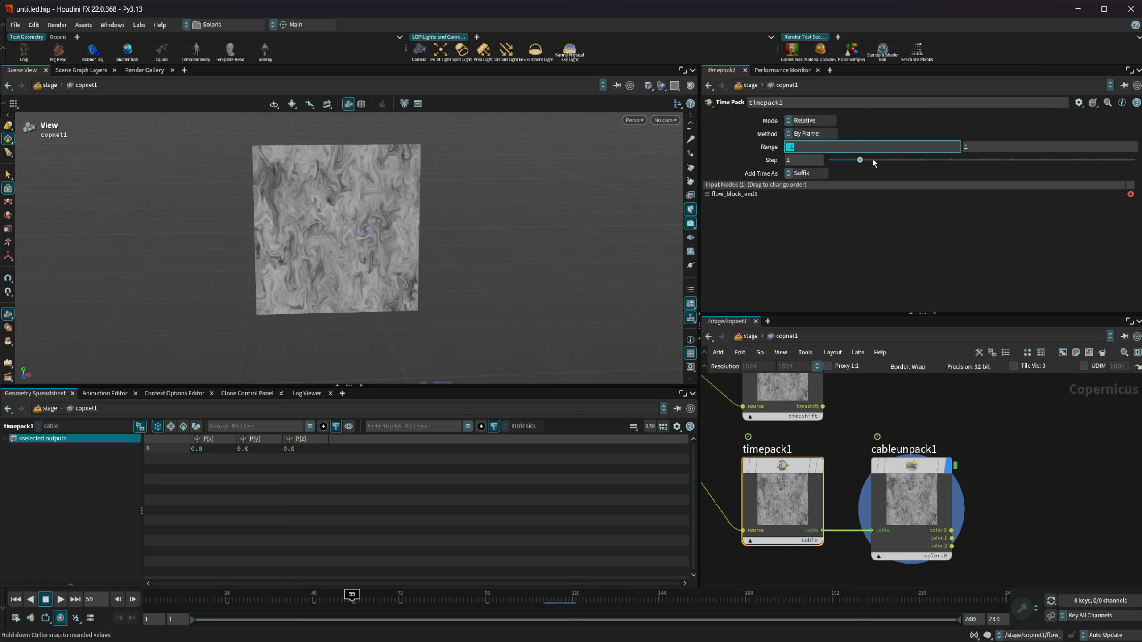
key(Tab)
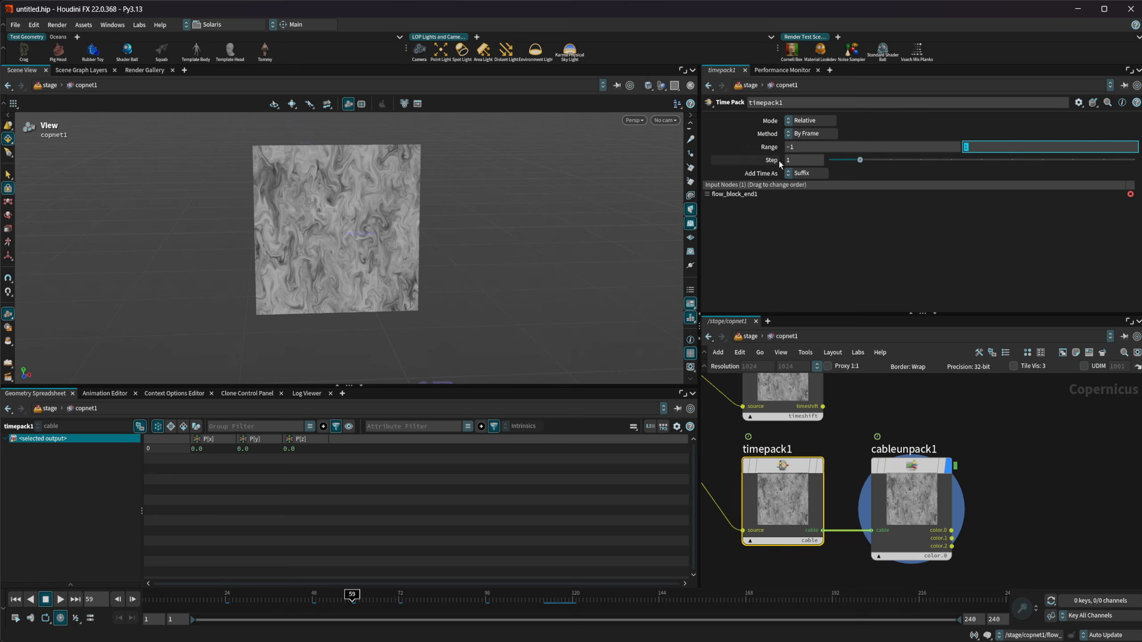
key(Tab)
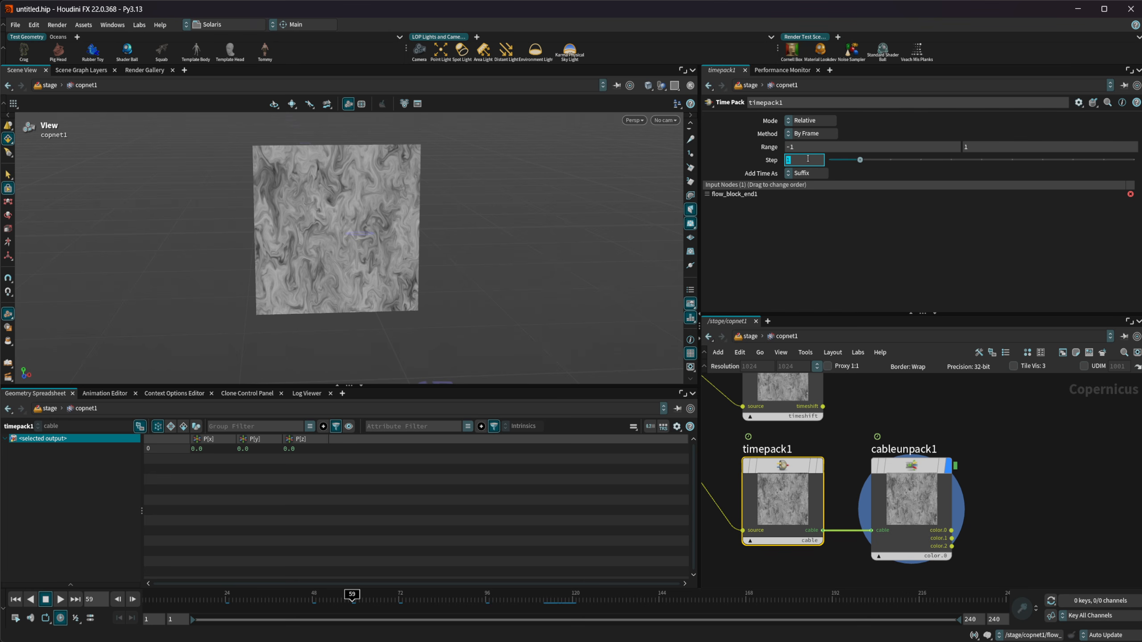
click(865, 150)
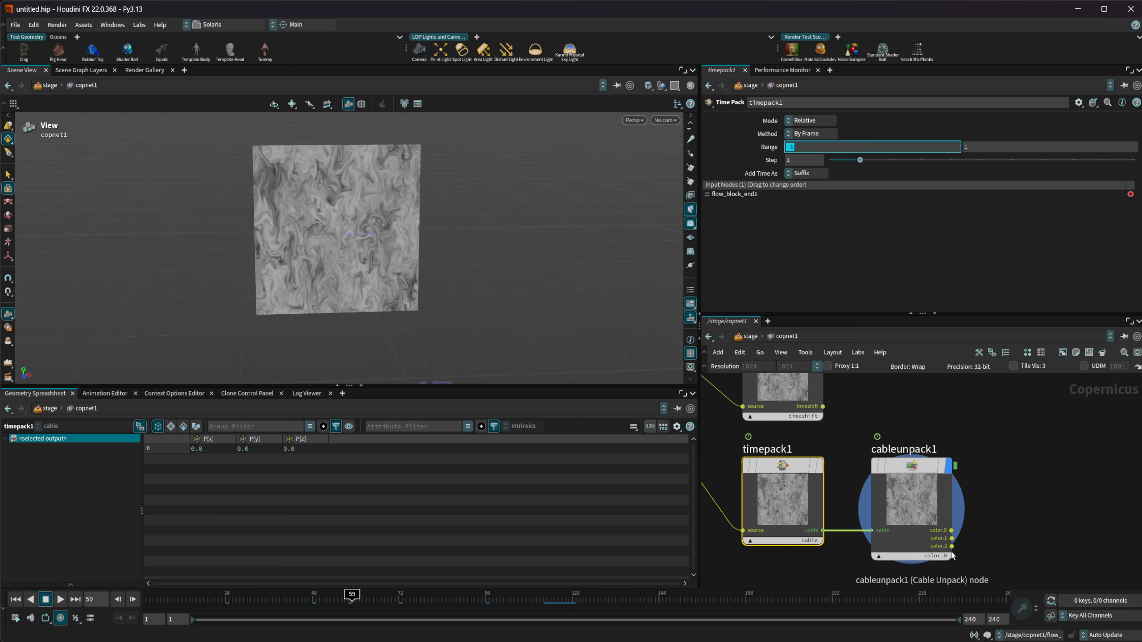
Examine timepack1's Add Time As options and the matching suffixes of cableunpack1's color outputs and fields
click(875, 268)
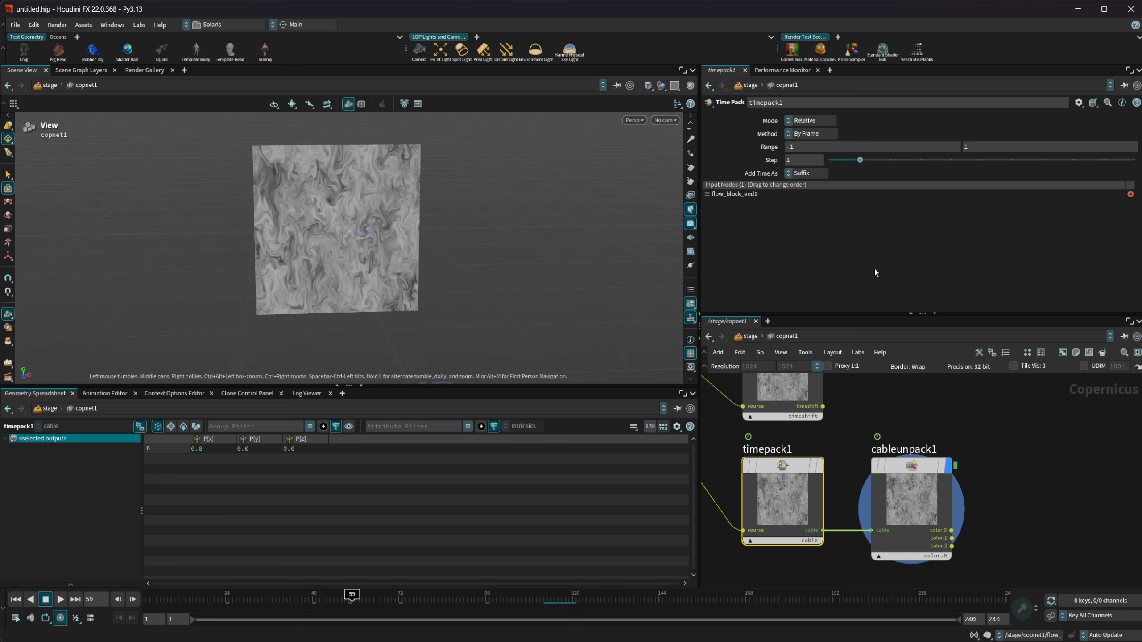
click(807, 173)
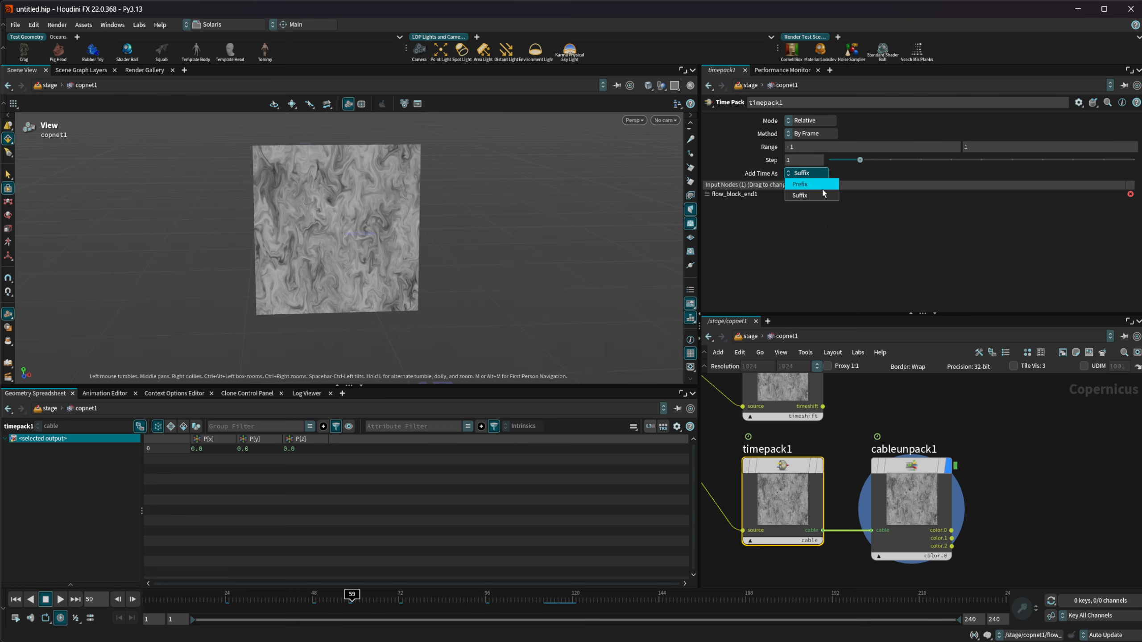
click(816, 220)
scroll(962, 549, up, 3)
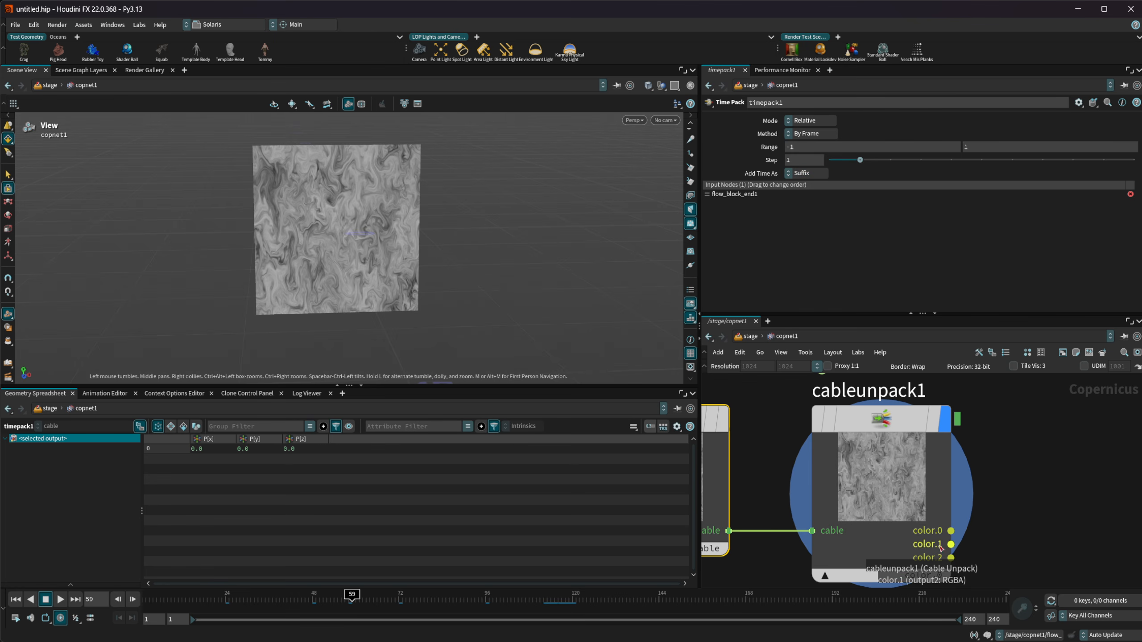
middle_drag(975, 567, 960, 504)
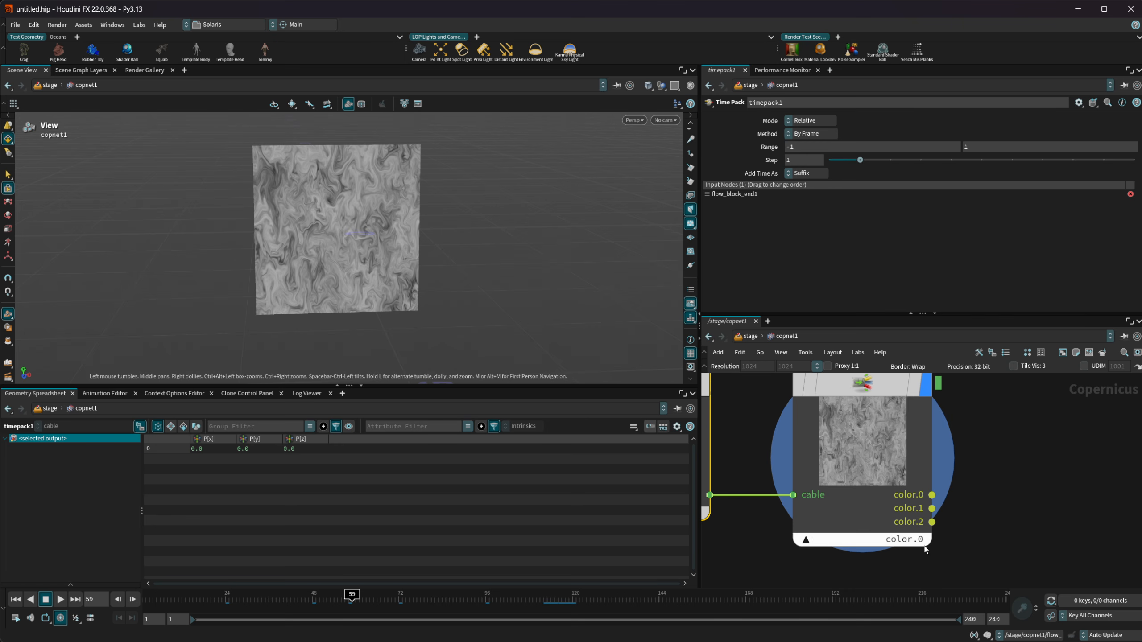
click(835, 413)
Delete the channel on timeshift1's Frame parameter and set the frame to 58
middle_drag(985, 479, 1015, 554)
middle_drag(783, 446, 870, 584)
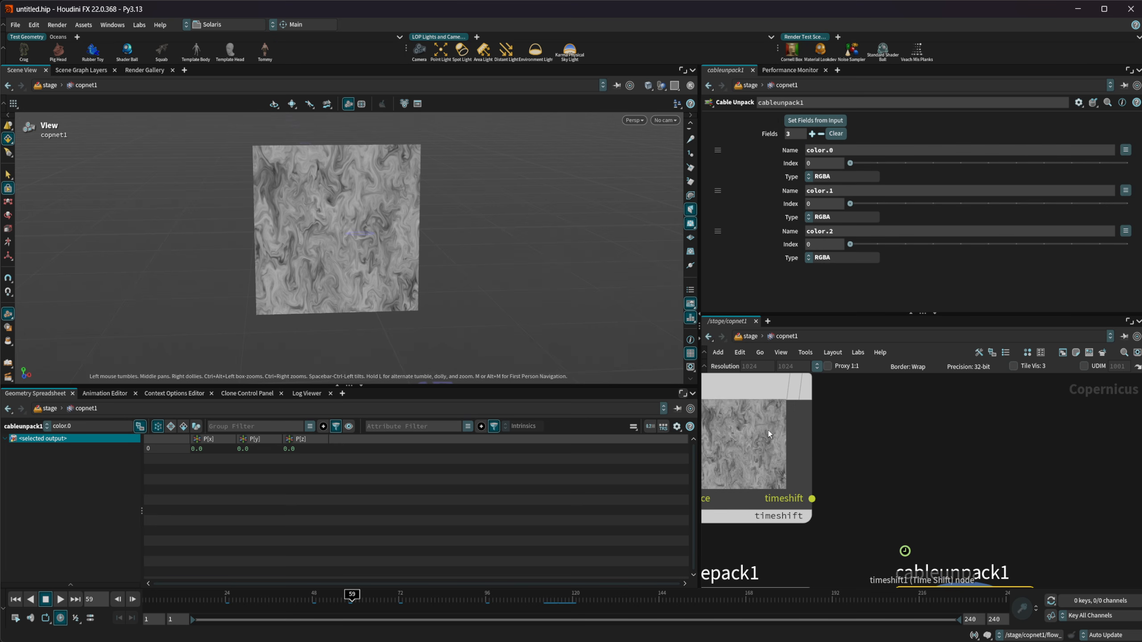
click(768, 430)
right_click(794, 148)
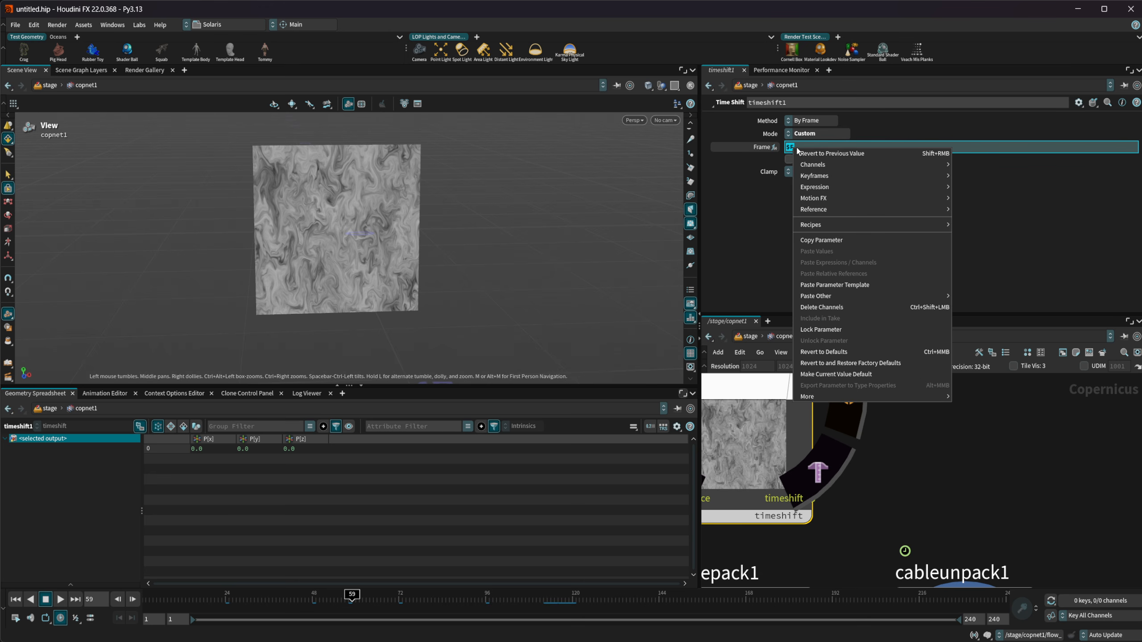
click(851, 308)
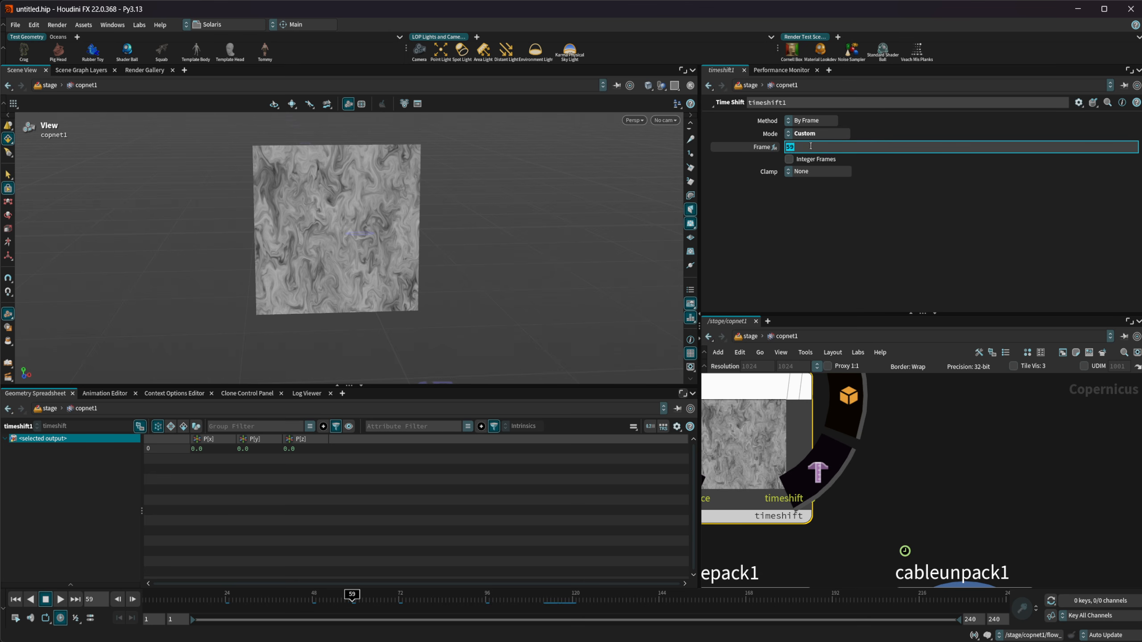
text(8)
key(Return)
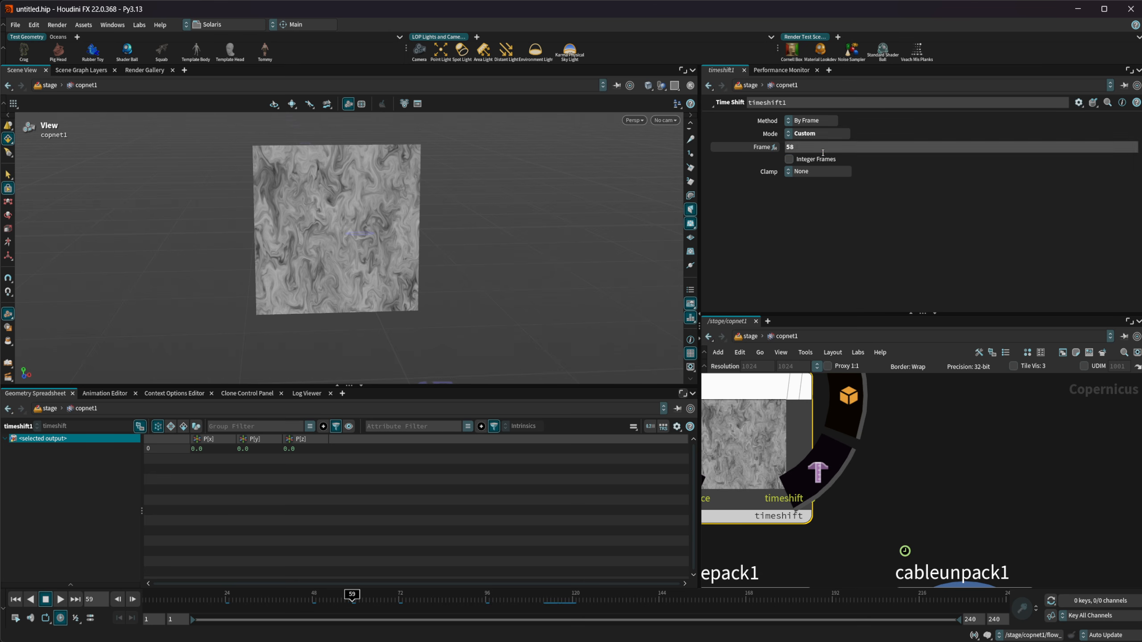
Add a Switch node and place it beside timeshift1, above cableunpack1
middle_drag(999, 489, 918, 476)
key(Tab)
text(switch)
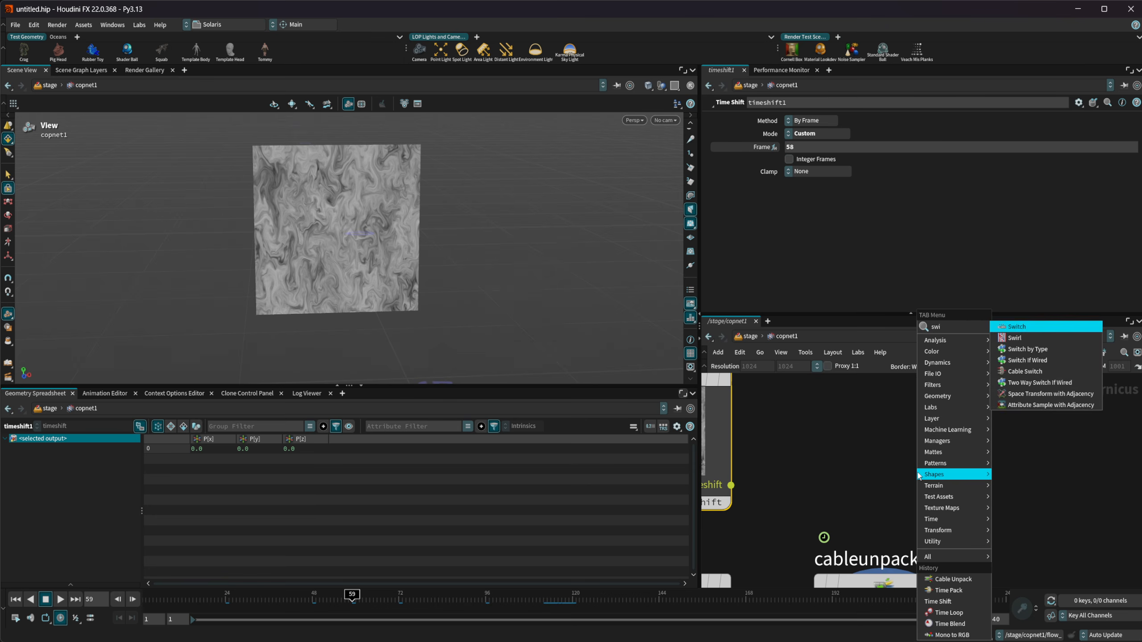
key(Return)
click(917, 470)
drag(948, 503, 1044, 458)
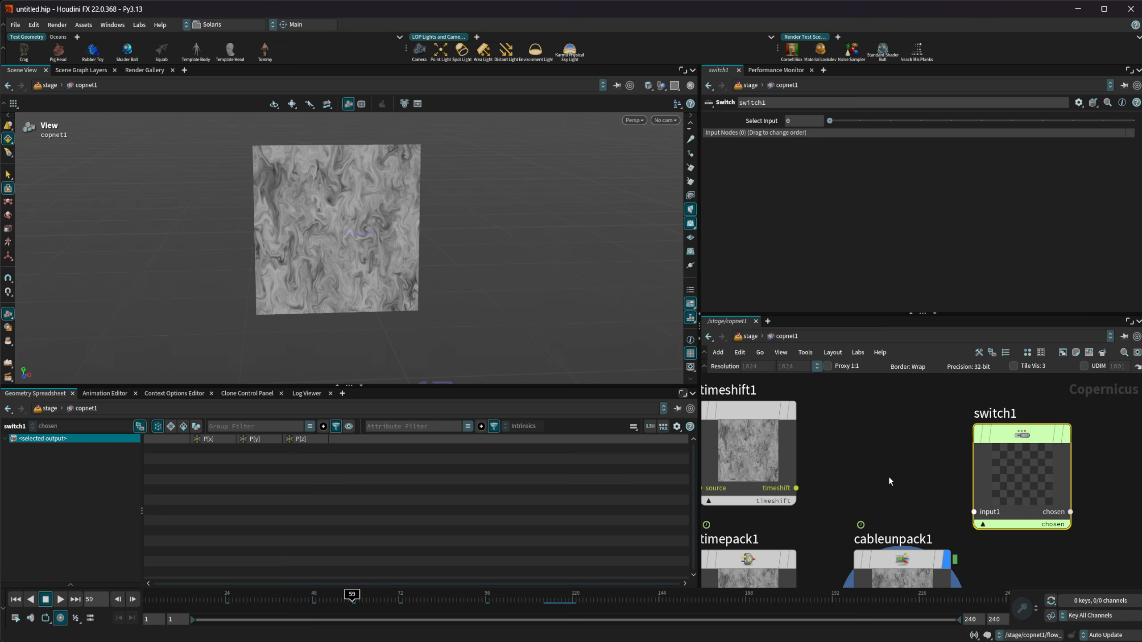
Wire timeshift1 and cableunpack1's color.0 output into switch1 and display it to compare the two inputs
drag(795, 488, 973, 511)
middle_drag(948, 480, 884, 419)
drag(939, 427, 962, 427)
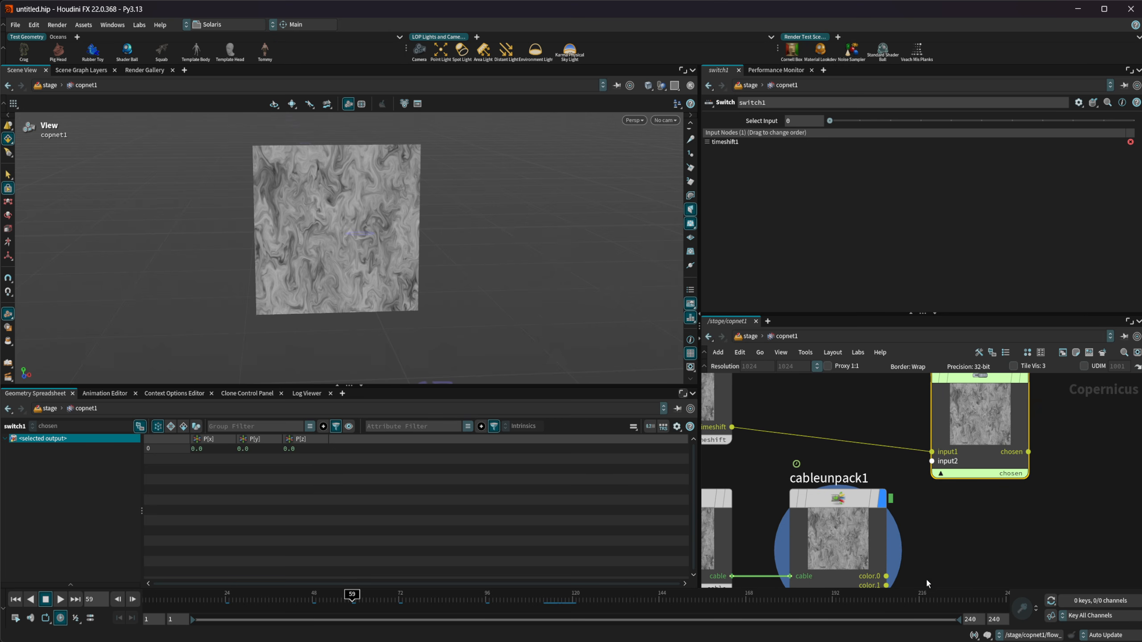
drag(886, 576, 960, 432)
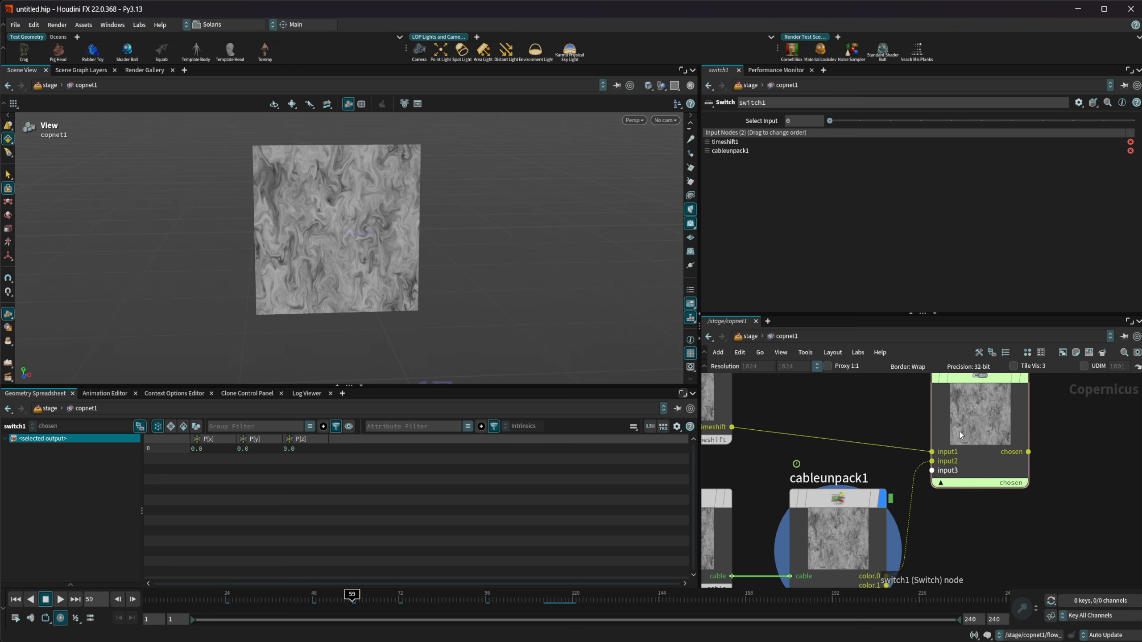
key(r)
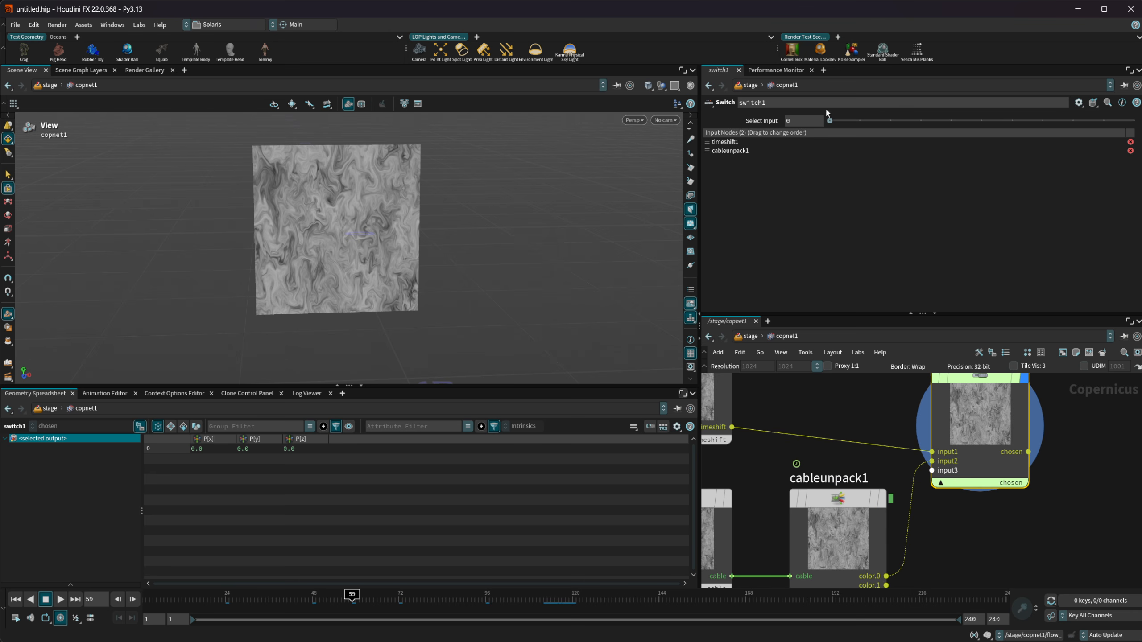
mouse_move(833, 125)
mouse_down()
mouse_move(861, 130)
mouse_move(832, 131)
mouse_up()
Rewire switch1's second input to cableunpack1's color.1 output and compare it with timeshift1
middle_drag(997, 541, 978, 473)
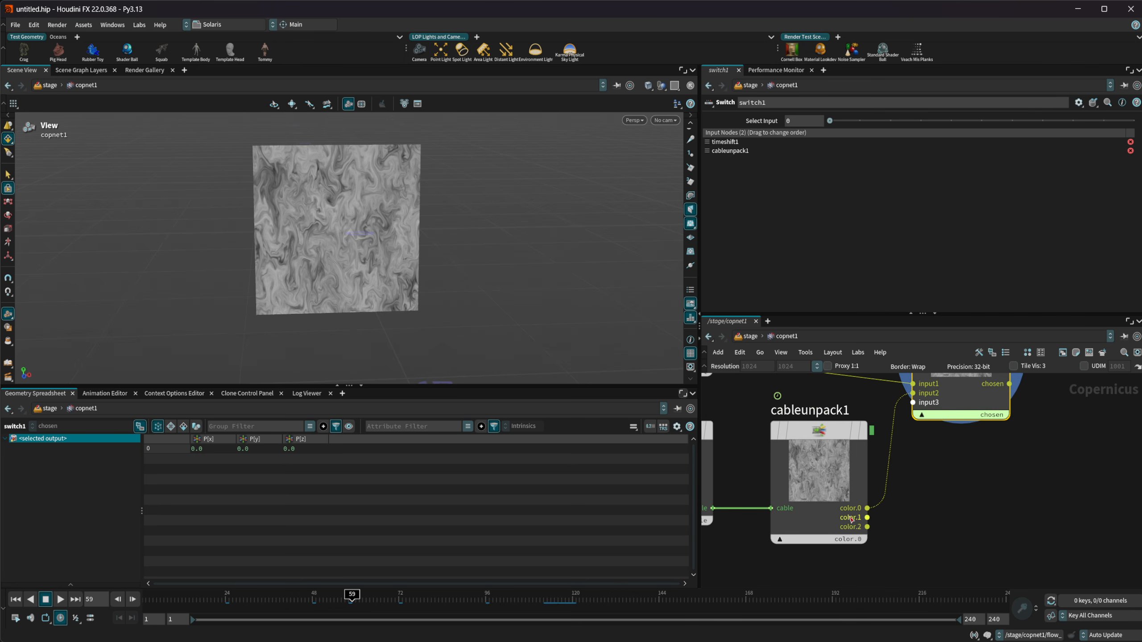
drag(866, 518, 913, 400)
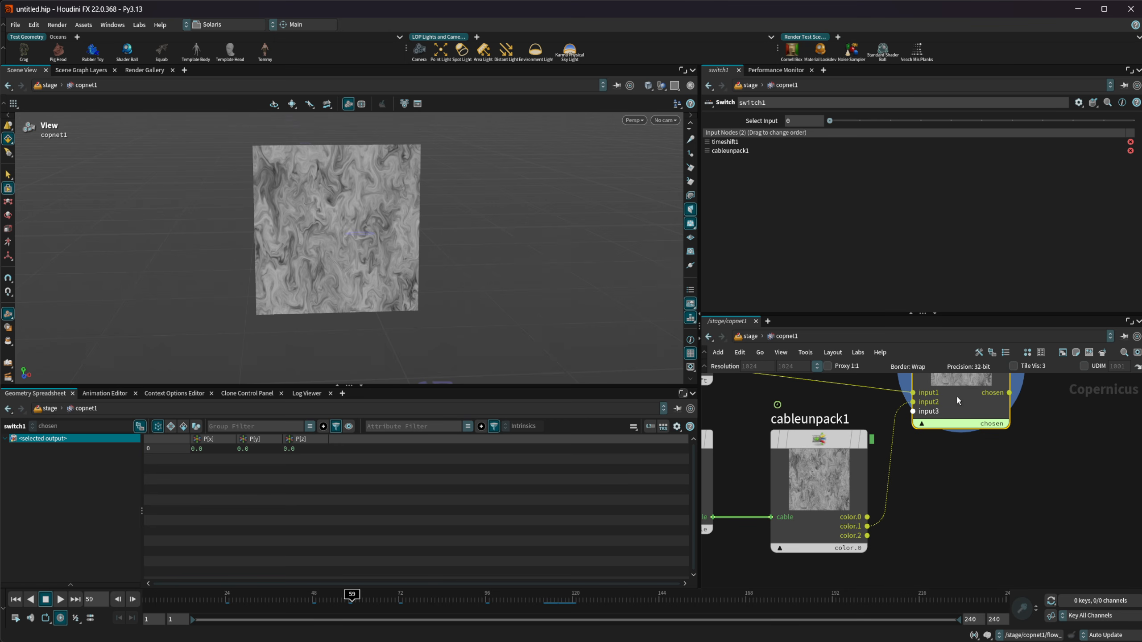
drag(831, 121, 860, 121)
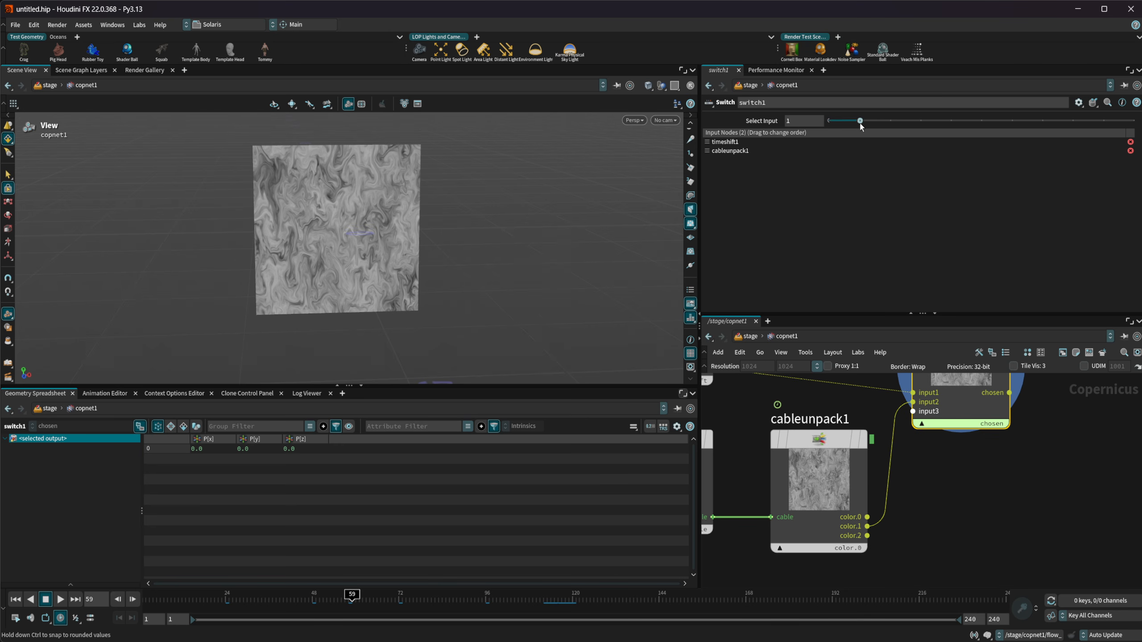
Change timeshift1's Frame value and reopen switch1's parameters
middle_drag(739, 377, 824, 428)
click(782, 404)
click(811, 147)
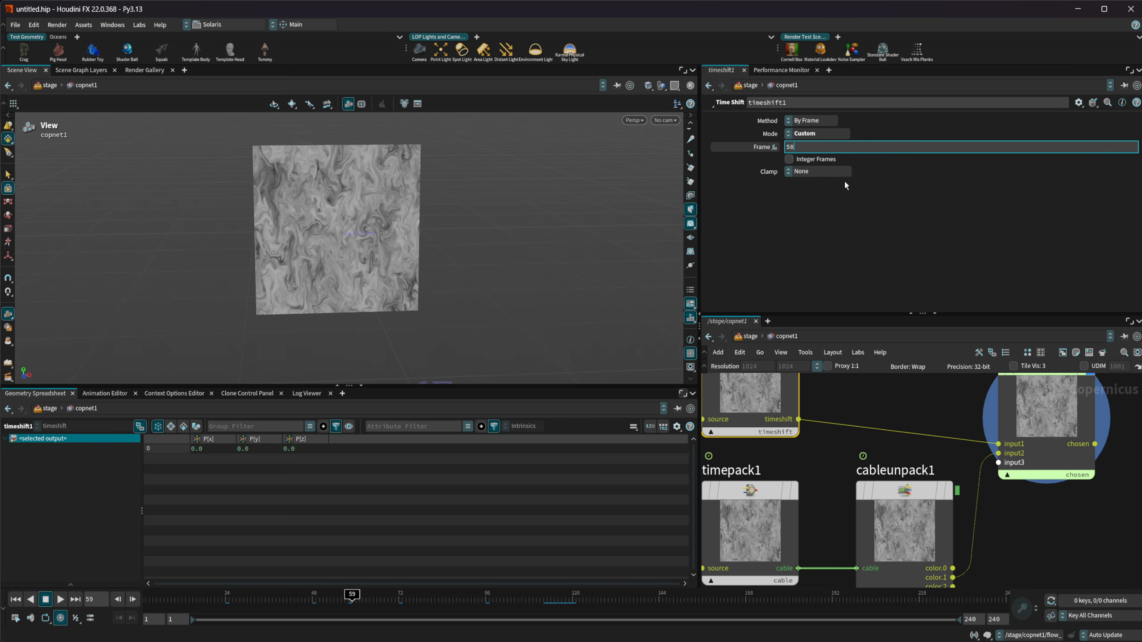
key(BackSpace)
key(Return)
click(996, 423)
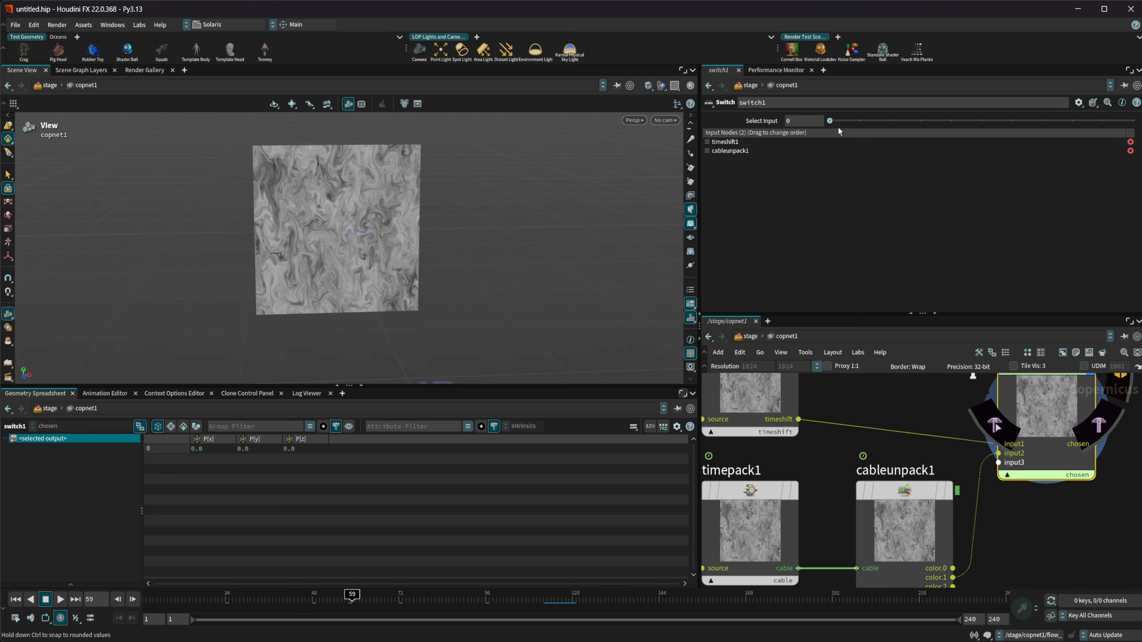
Rewire switch1's second input to cableunpack1's color.2 output and compare it with timeshift1
middle_drag(1020, 538, 960, 495)
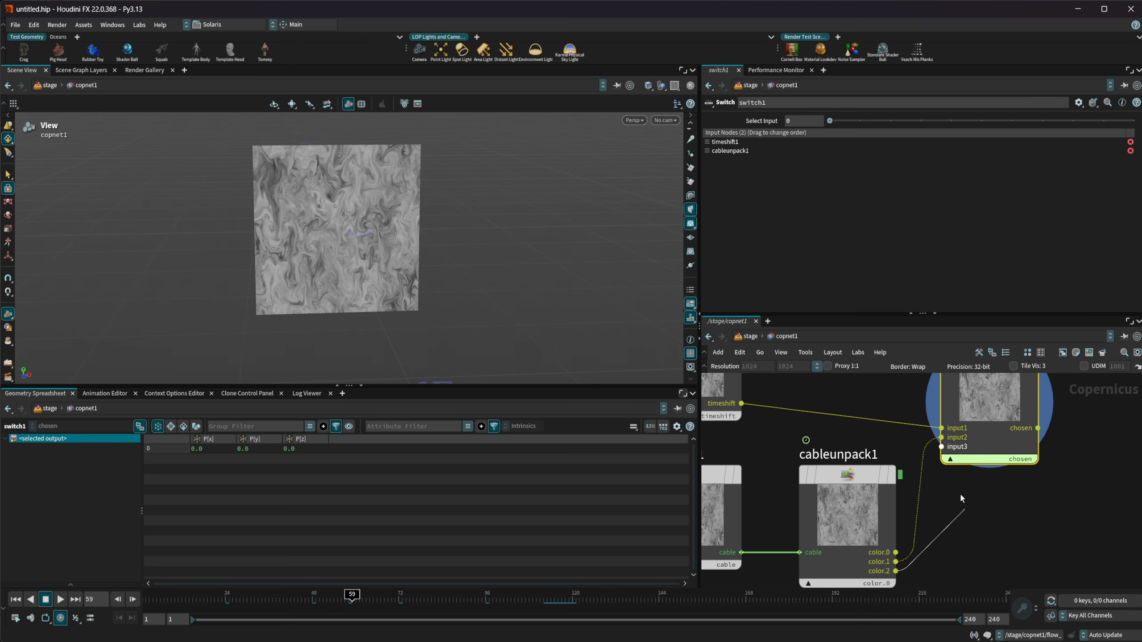
click(942, 437)
drag(830, 121, 848, 125)
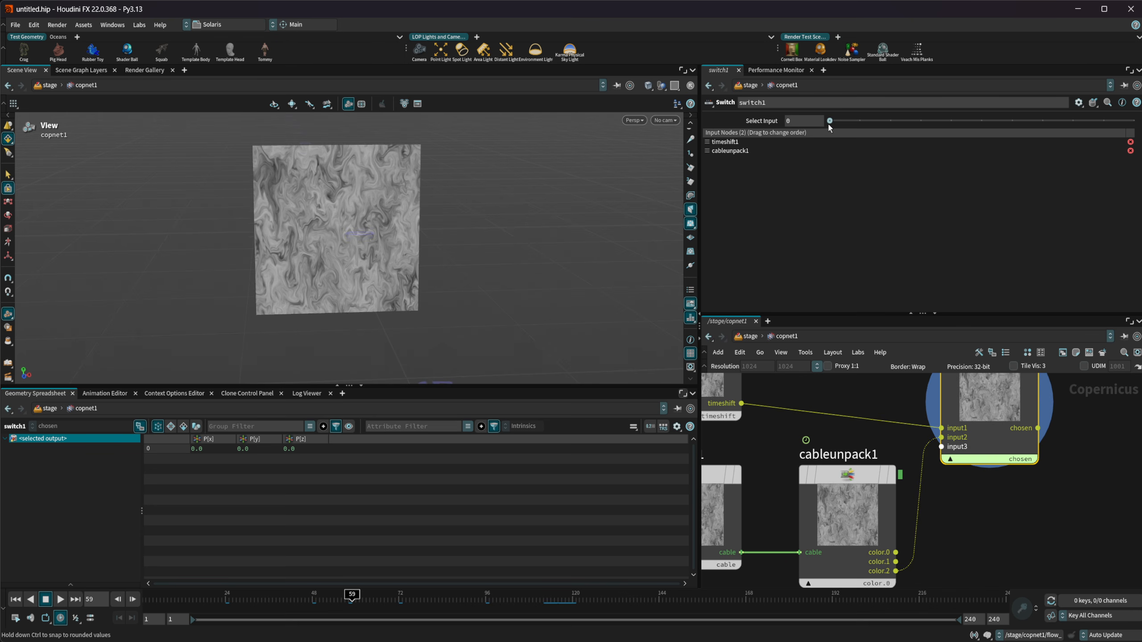
scroll(766, 444, down, 3)
scroll(765, 439, up, 3)
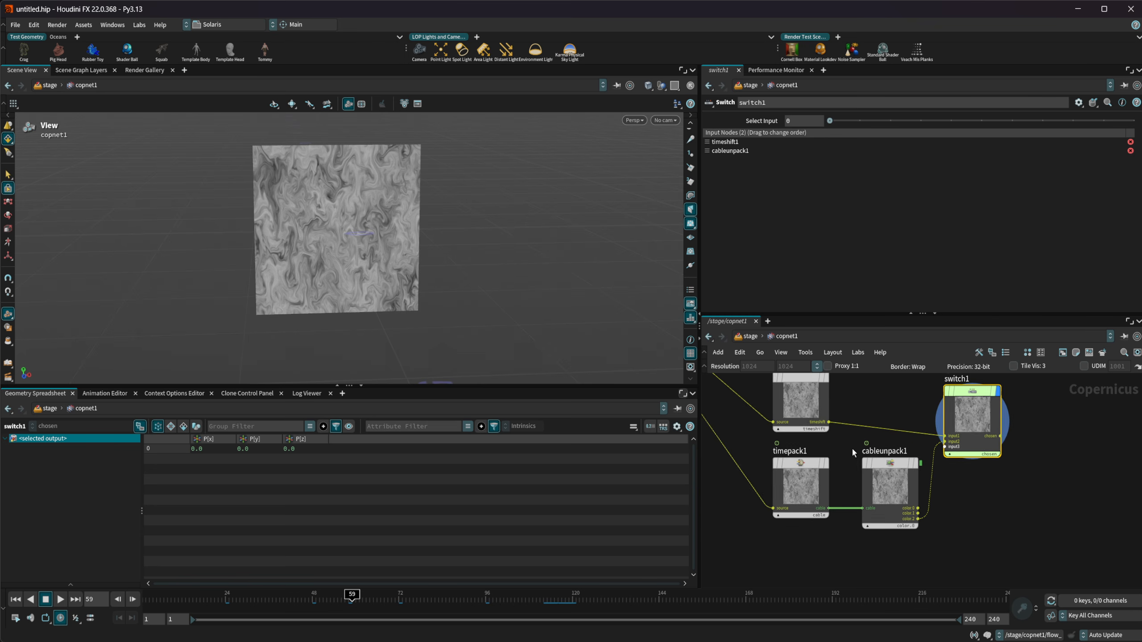
Set timepack1's Mode to Absolute
click(791, 491)
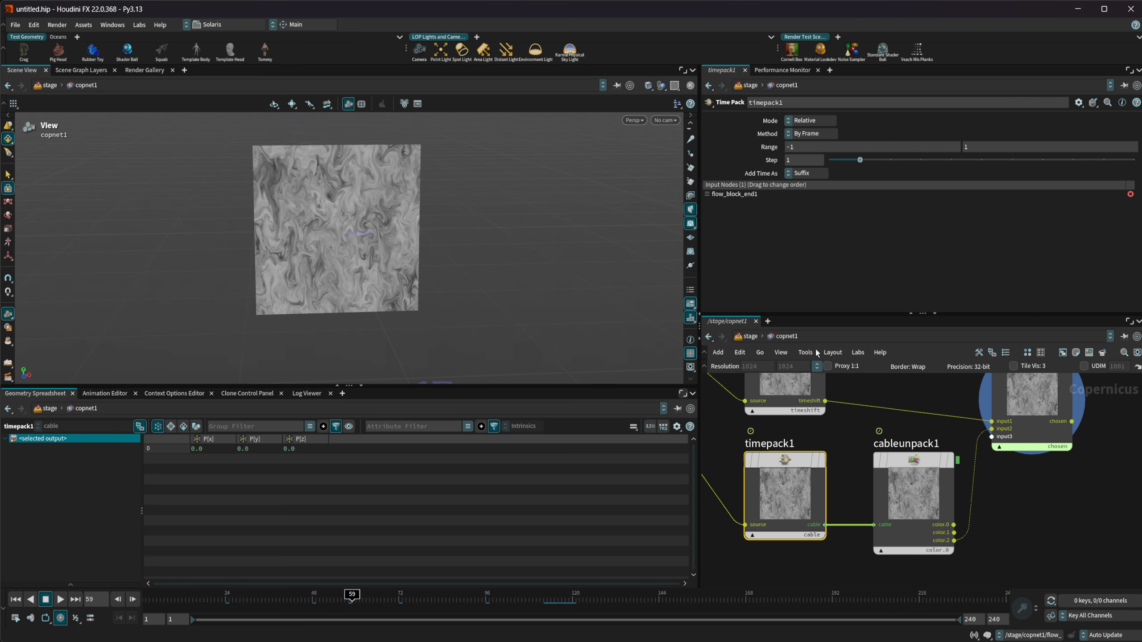
click(815, 131)
click(829, 120)
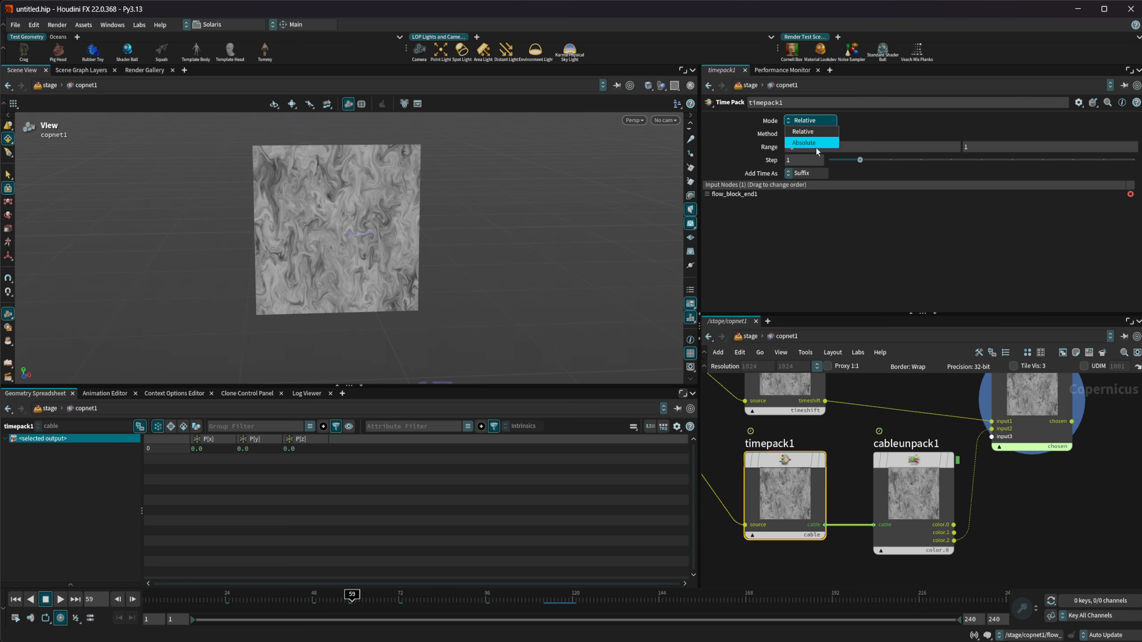
click(809, 142)
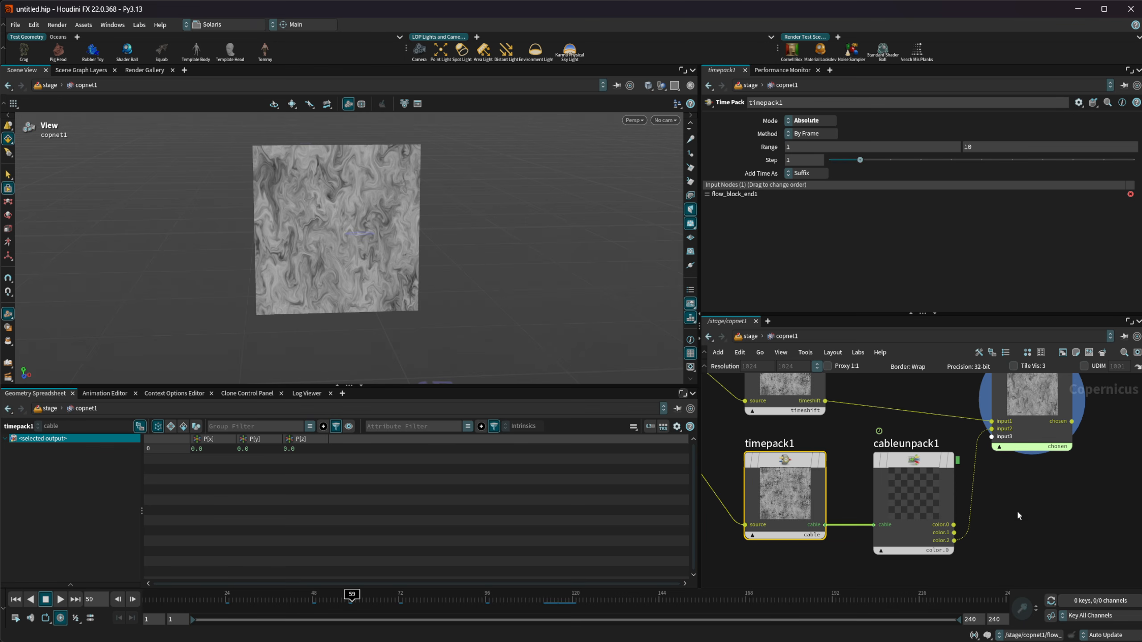
Set cableunpack1's fields from its input again to expose the outputs for timepack1's absolute range
click(913, 497)
click(814, 120)
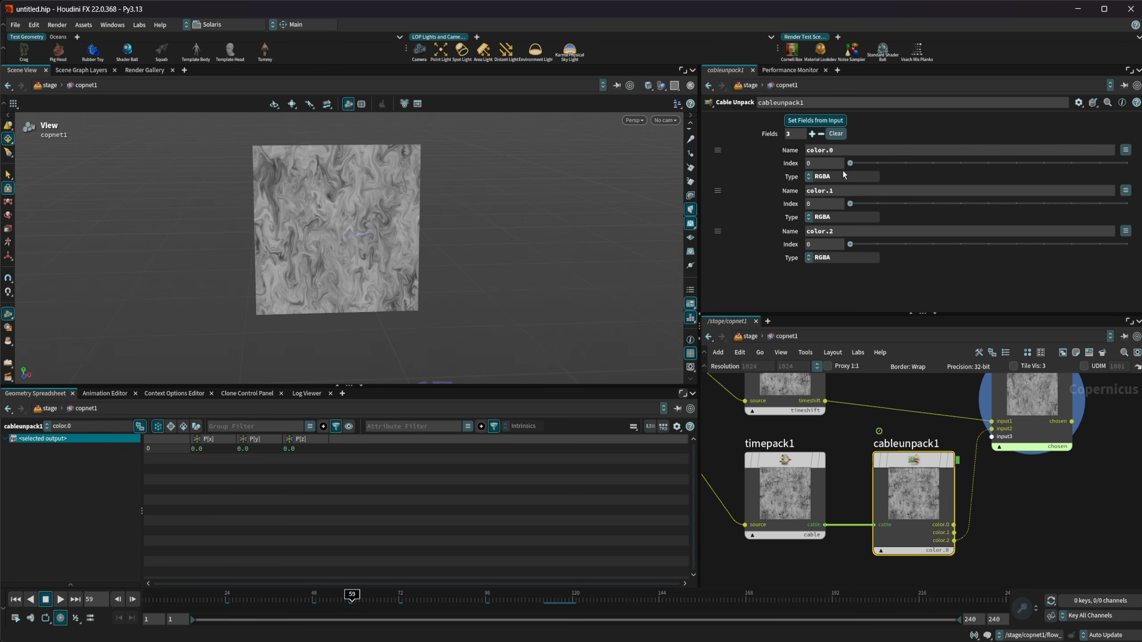
scroll(993, 515, down, 3)
middle_drag(992, 512, 981, 464)
scroll(970, 473, up, 3)
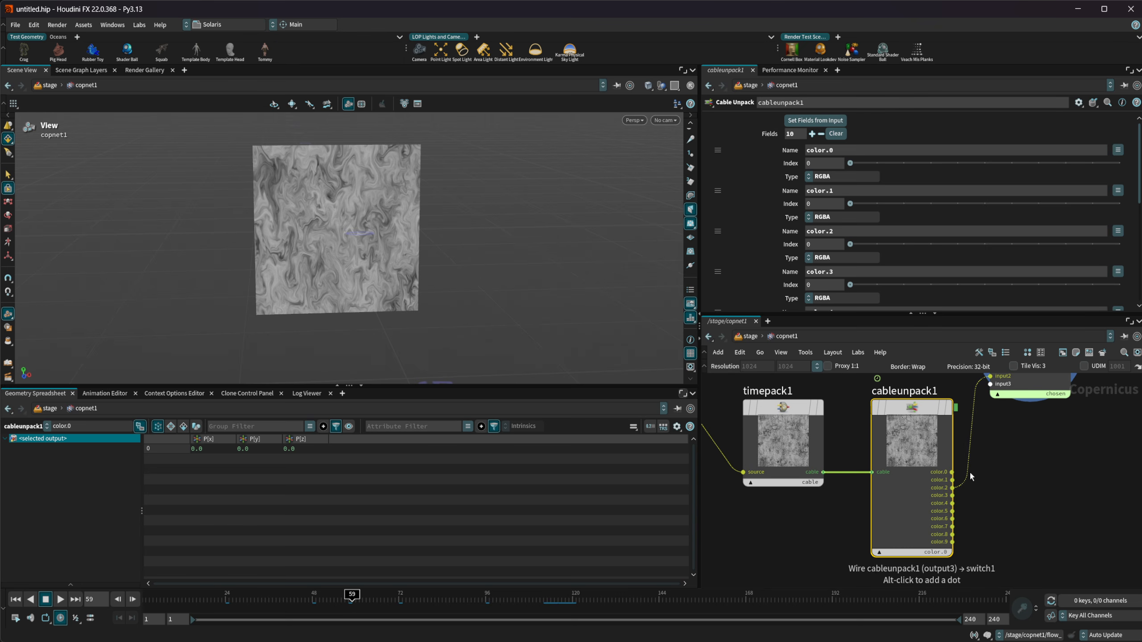
Display cableunpack1 in the viewport and check timepack1's Range against the list of color outputs
click(804, 434)
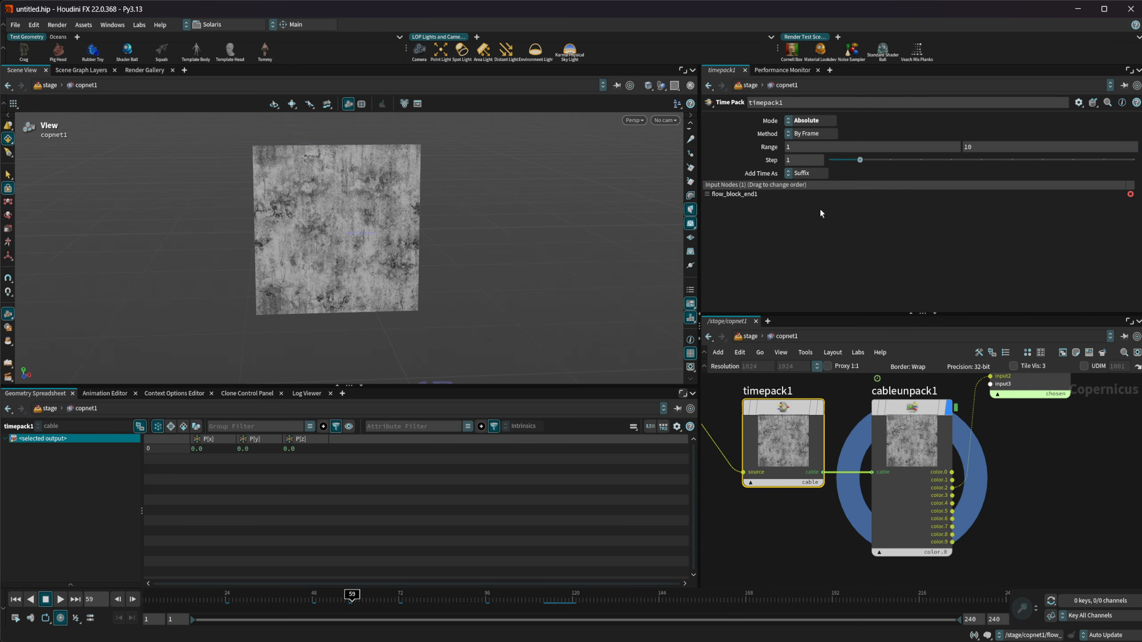
middle_drag(971, 463, 924, 522)
drag(934, 404, 985, 392)
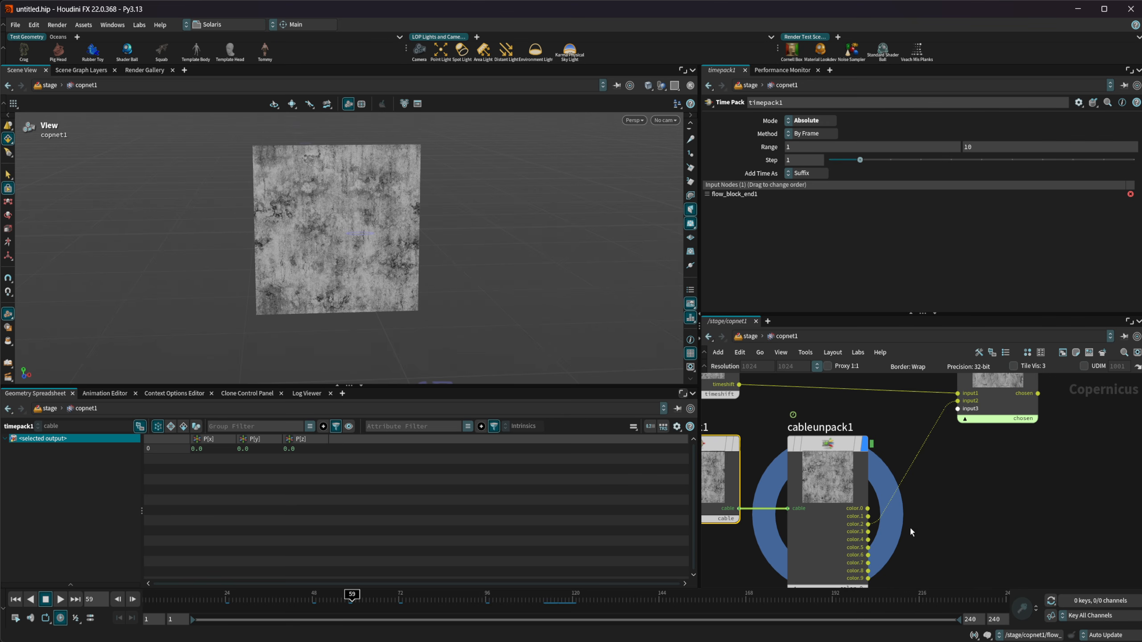
middle_drag(909, 526, 942, 489)
Switch cableunpack1's previewed output to color.1 and from there to one of the last color outputs
click(891, 490)
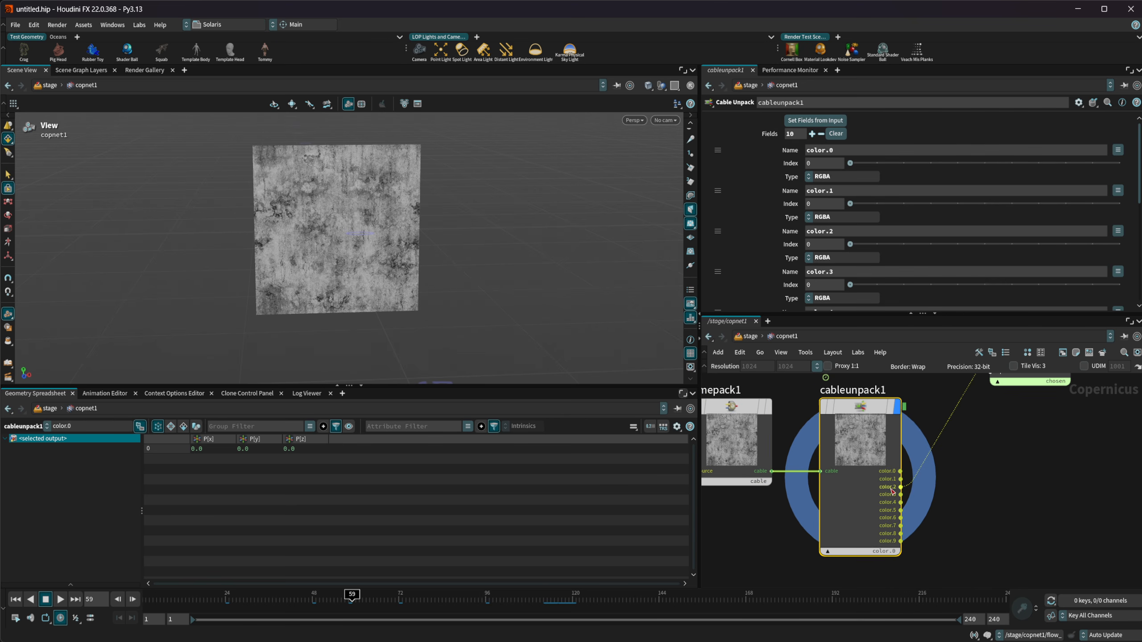
click(889, 551)
click(907, 568)
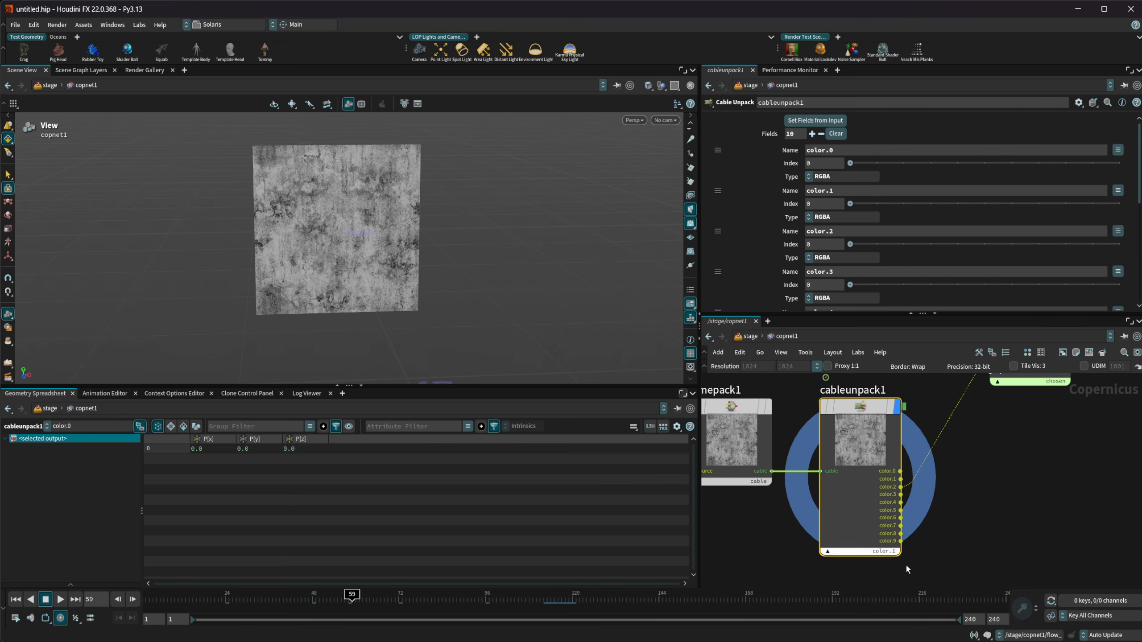
click(893, 551)
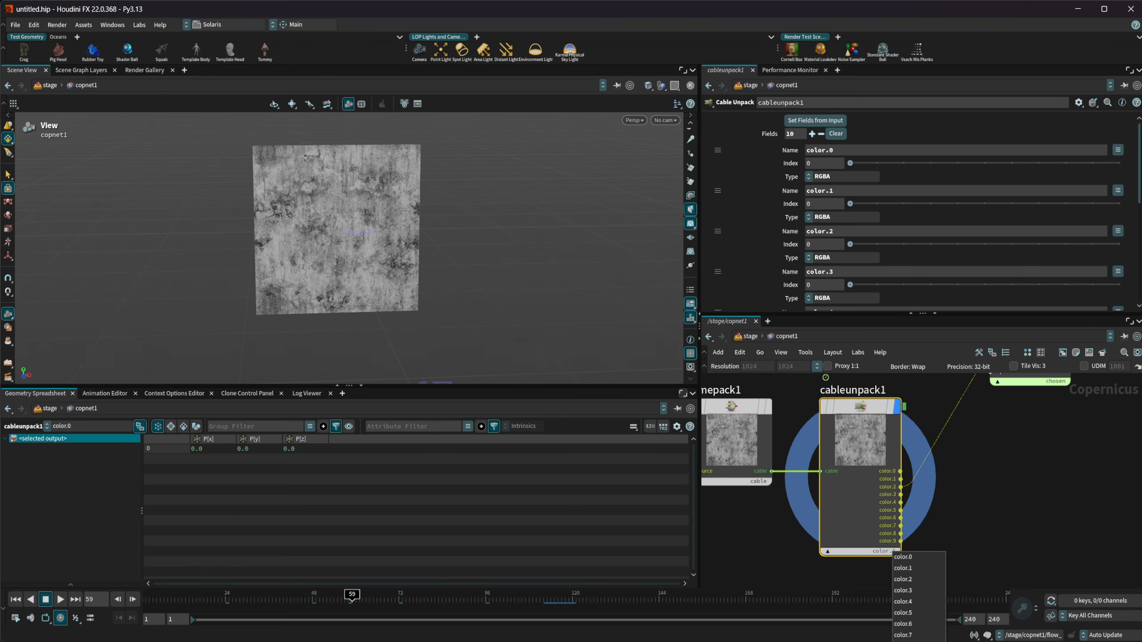
click(917, 641)
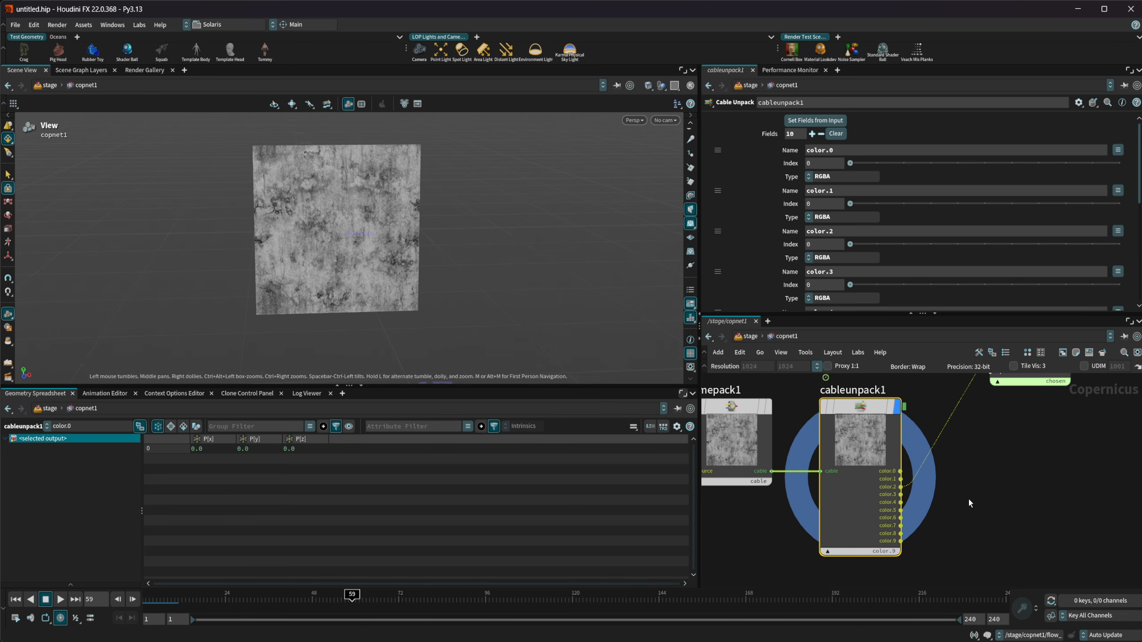
Open timepack1's parameters to examine the Range and Step used in Absolute mode
middle_drag(969, 499, 986, 517)
middle_drag(757, 533, 820, 545)
scroll(820, 545, down, 2)
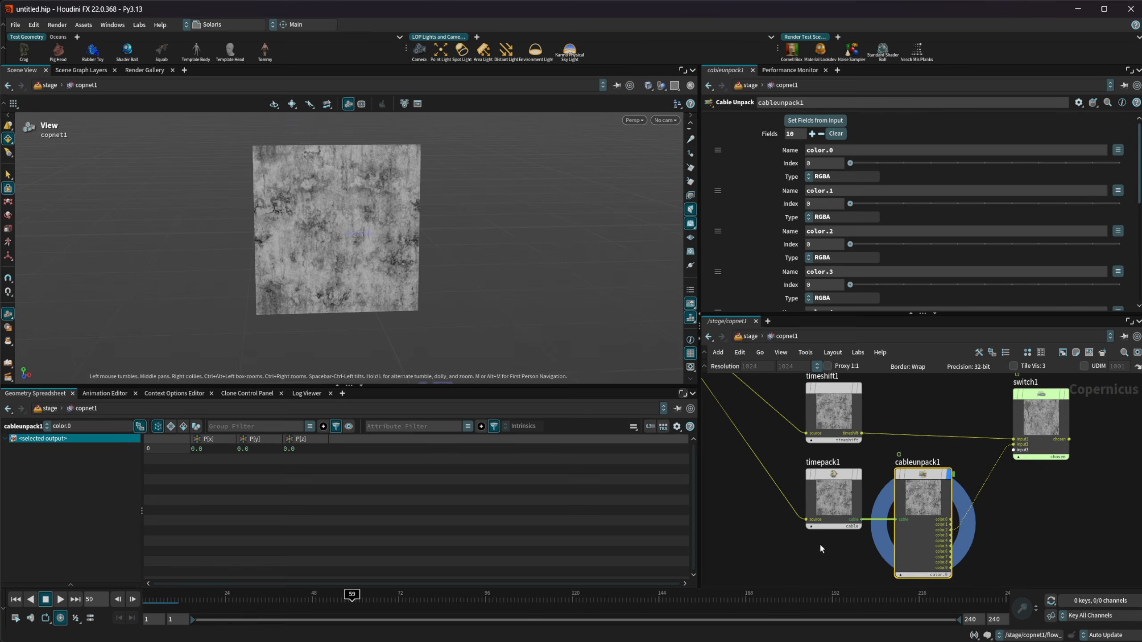
scroll(821, 546, down, 1)
scroll(886, 517, up, 1)
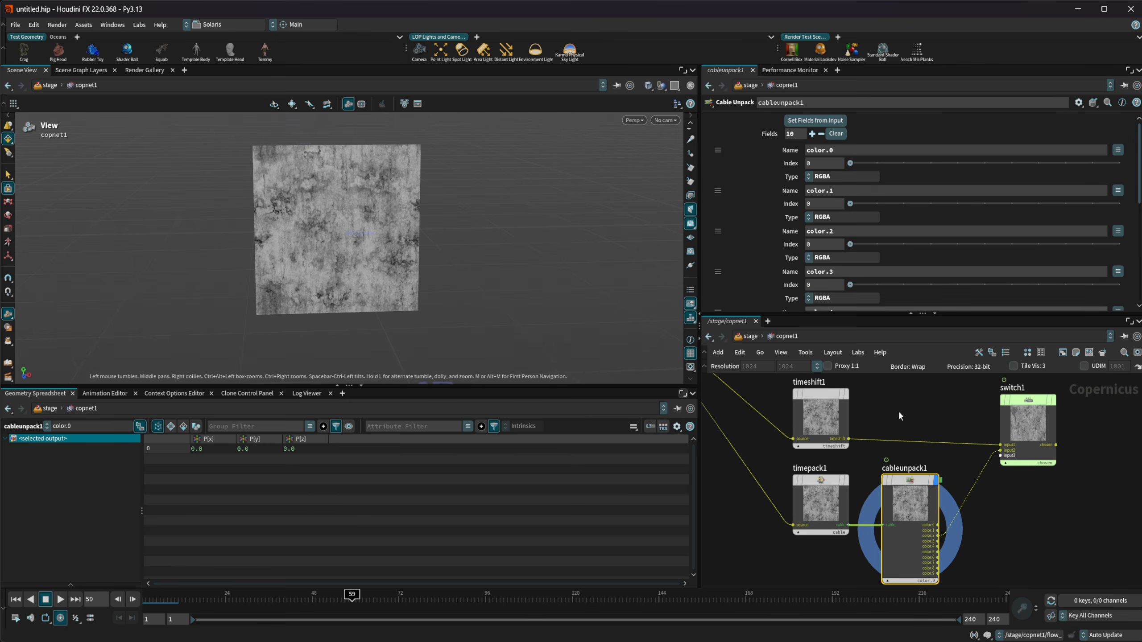
click(844, 497)
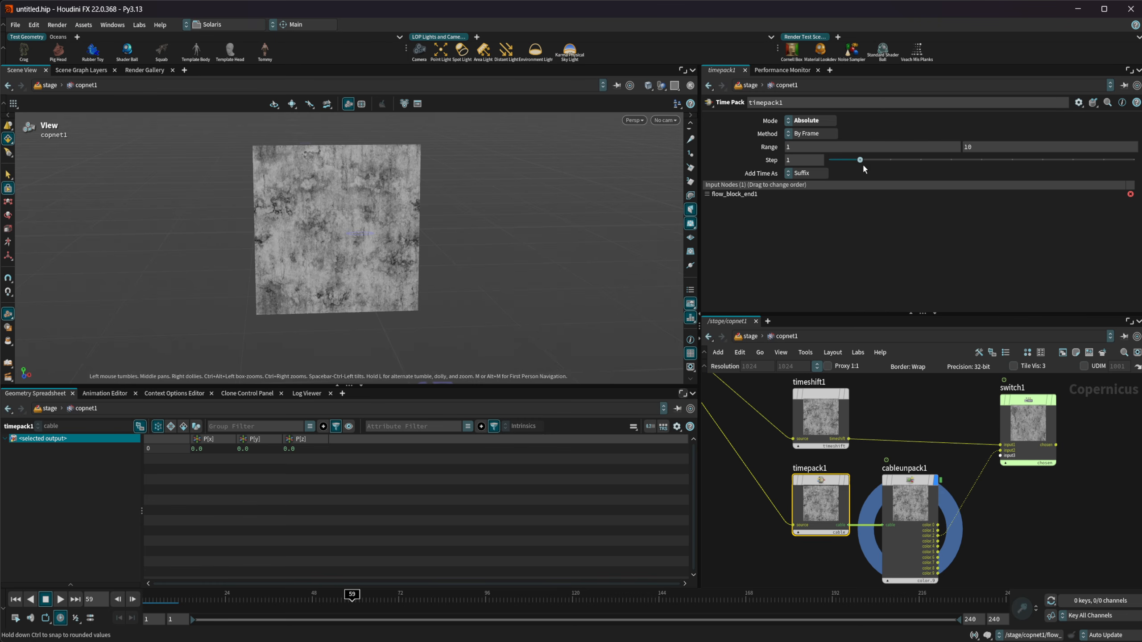
Set timepack1's Step to 5 and compare its parameters with those of cableunpack1
drag(802, 160, 774, 176)
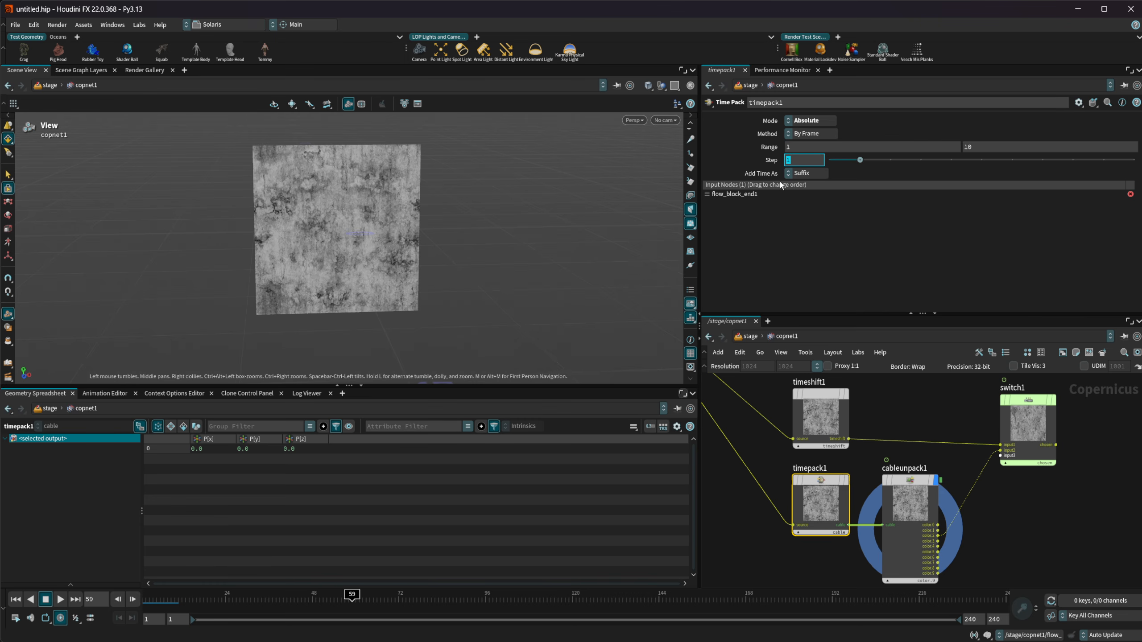
key(Return)
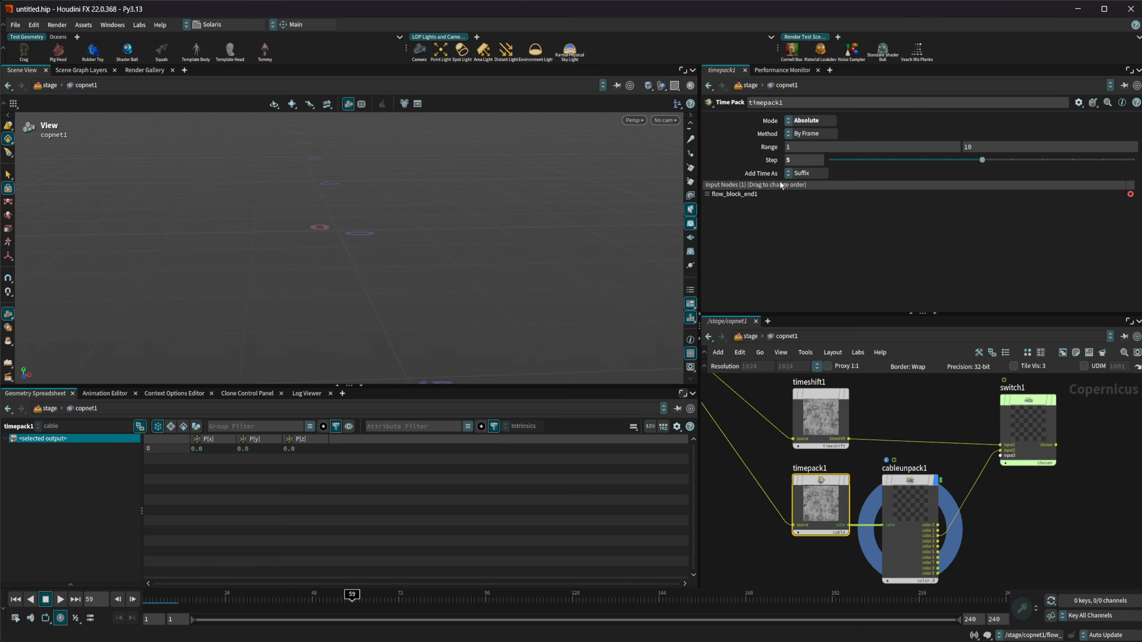
click(906, 497)
click(830, 500)
click(902, 498)
click(831, 495)
Preview cableunpack1's outputs color.0, color.1 and color.2 one after another
middle_drag(1012, 512, 983, 434)
scroll(923, 495, up, 1)
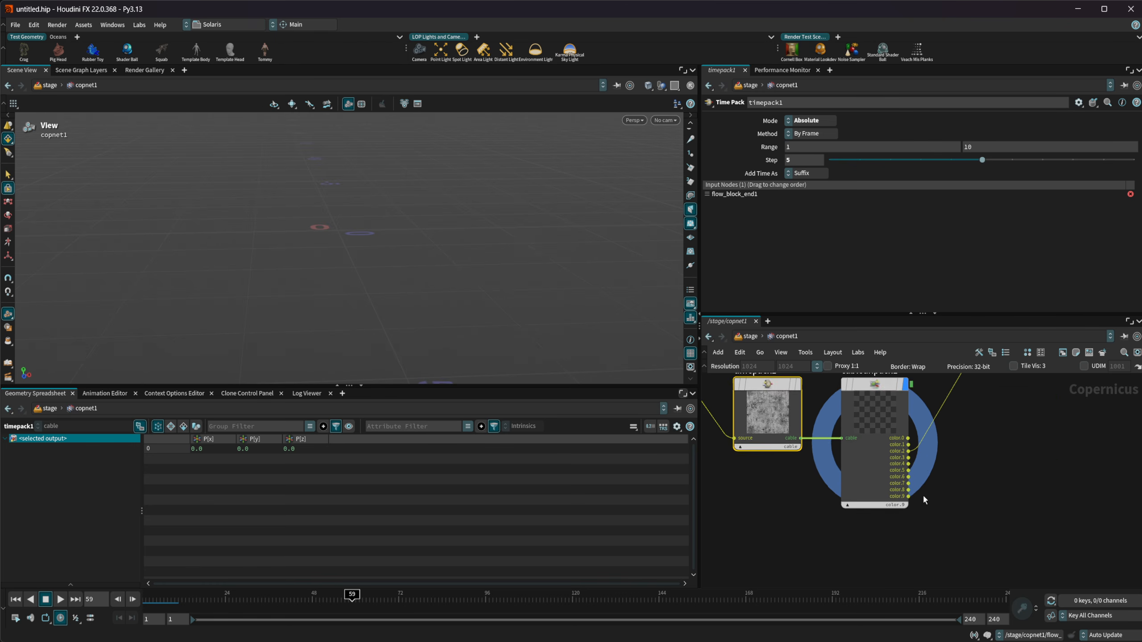
click(888, 506)
click(898, 522)
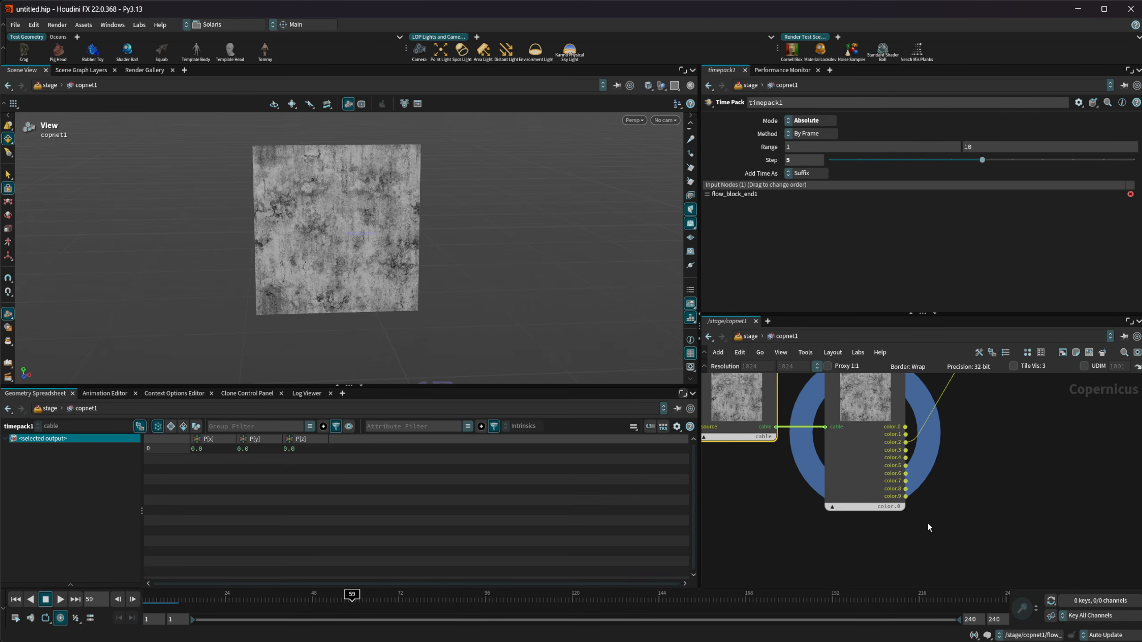
click(904, 508)
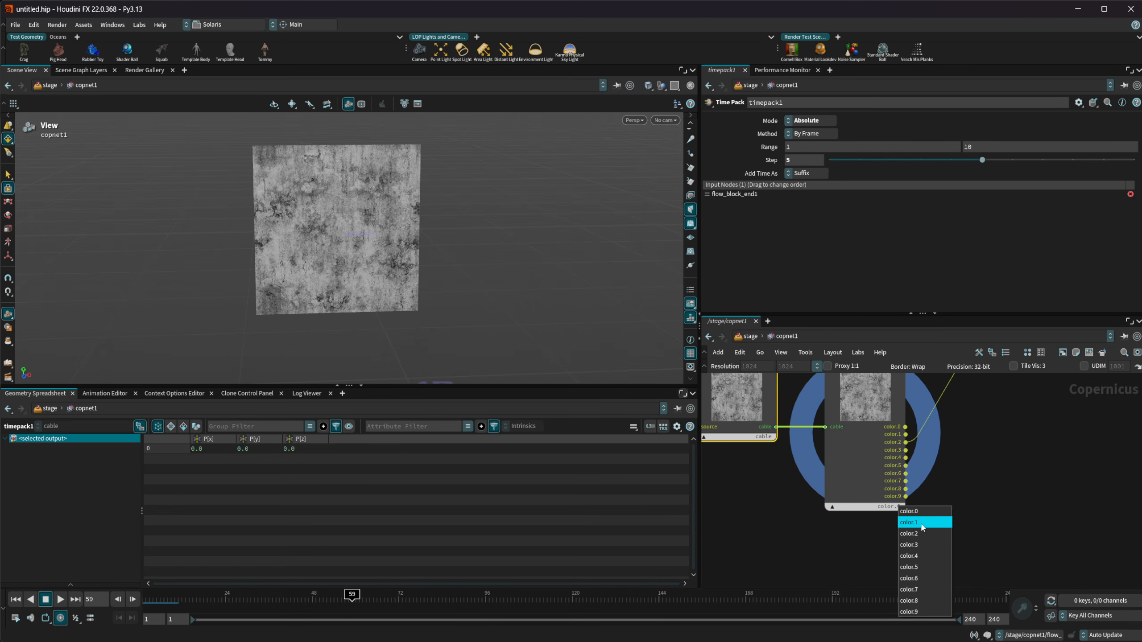
click(920, 523)
click(903, 507)
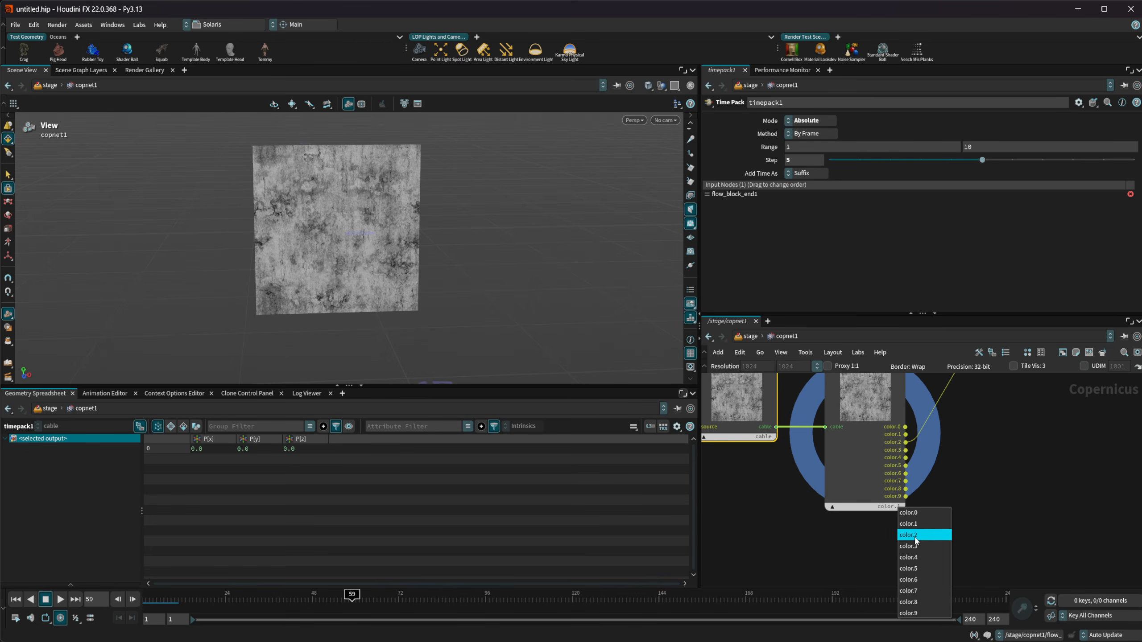
click(915, 536)
middle_drag(956, 479, 975, 532)
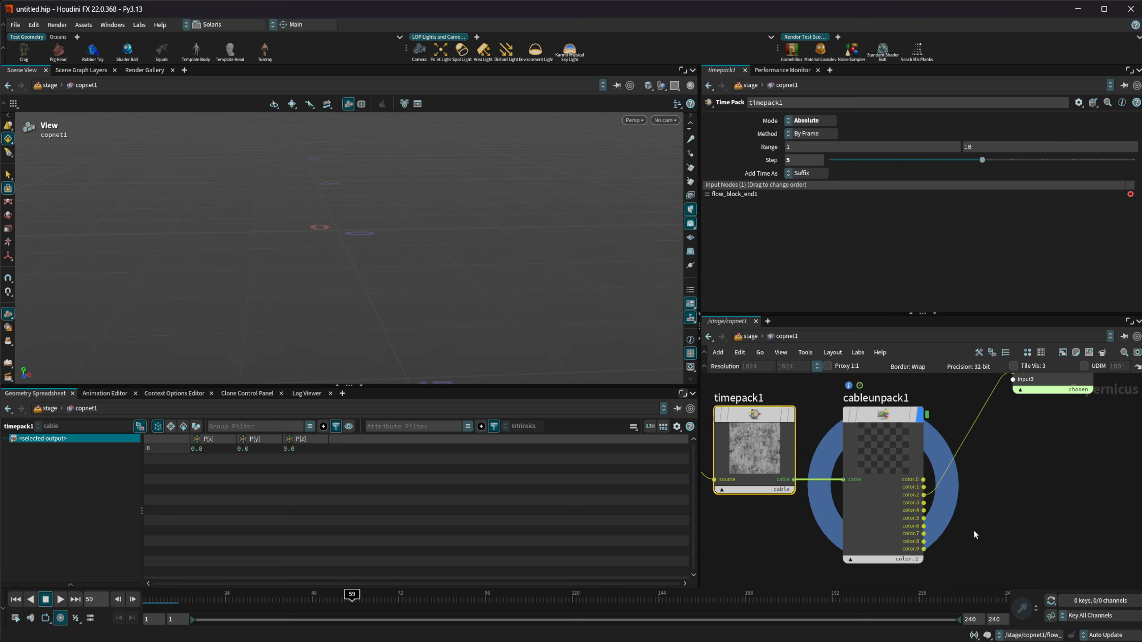
Set the end of timepack1's Range to 50
click(971, 147)
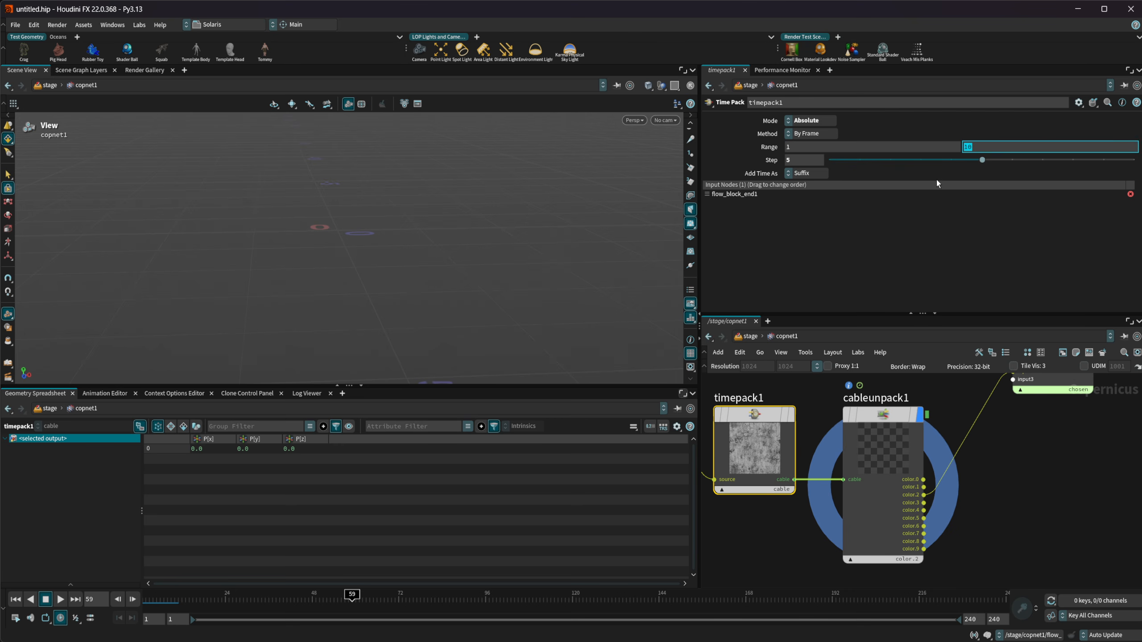
text(50)
key(Return)
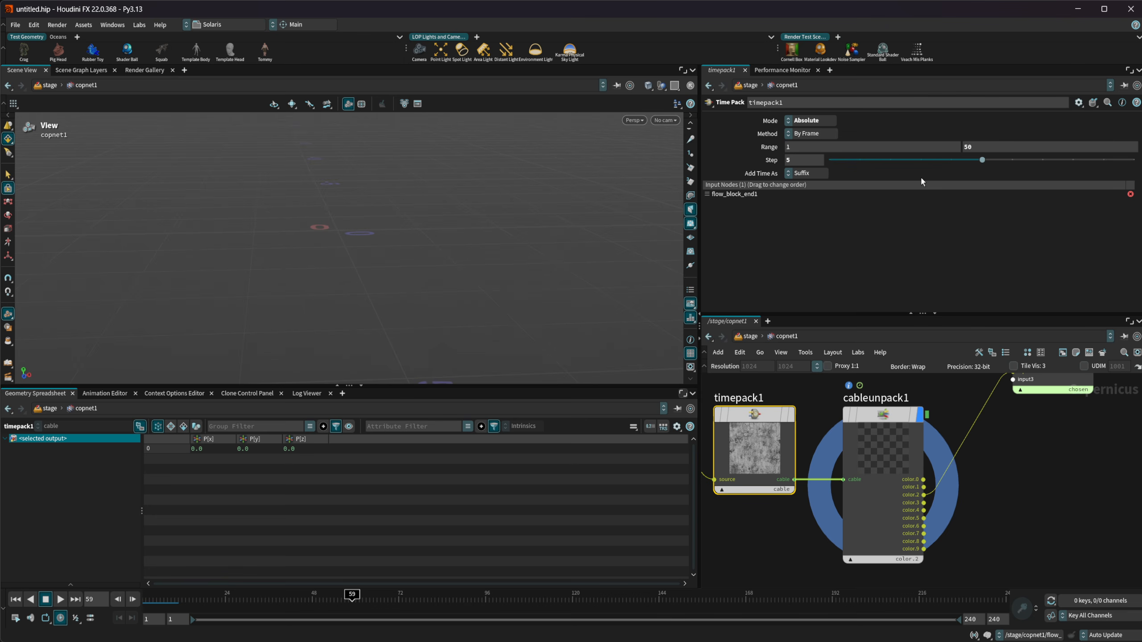
click(967, 505)
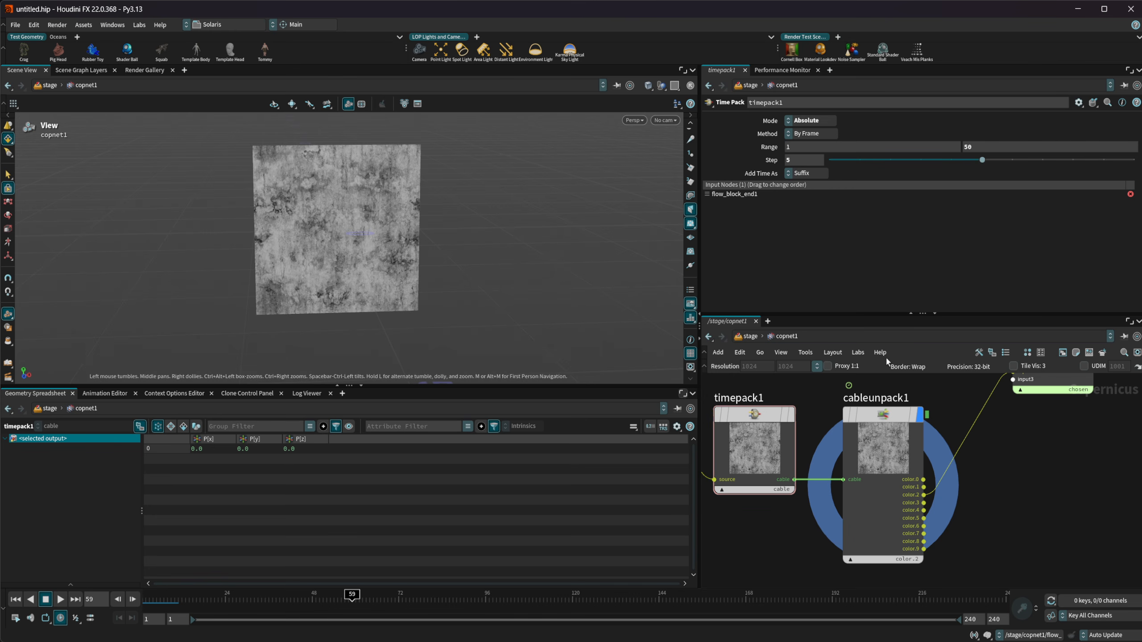
Switch cableunpack1's previewed output to color.3 and from there to color.9
click(918, 561)
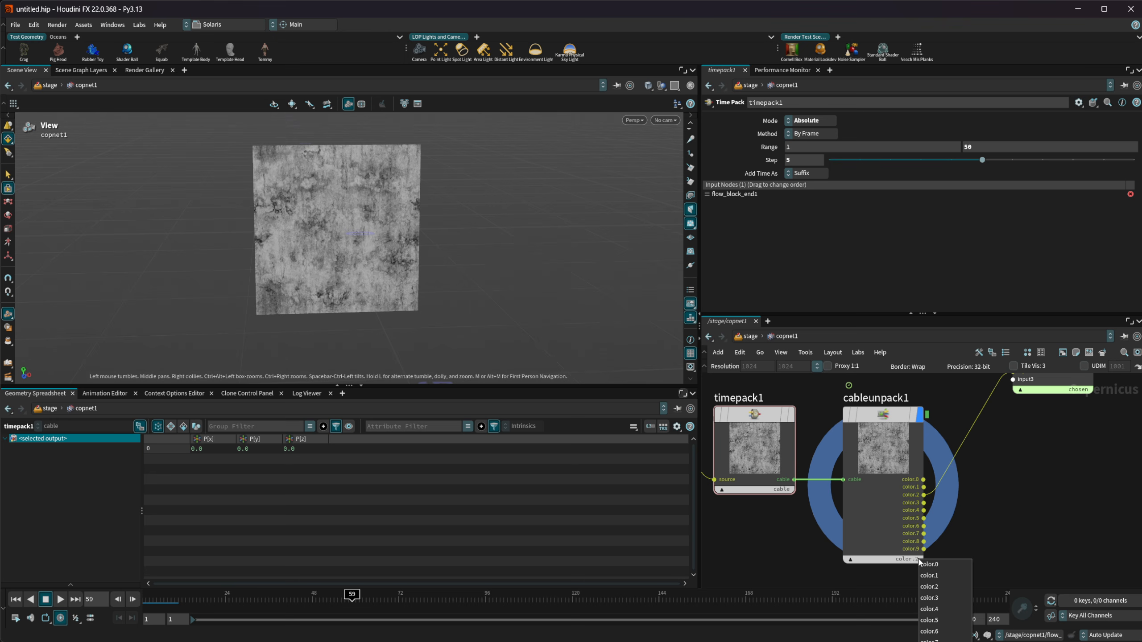
click(948, 597)
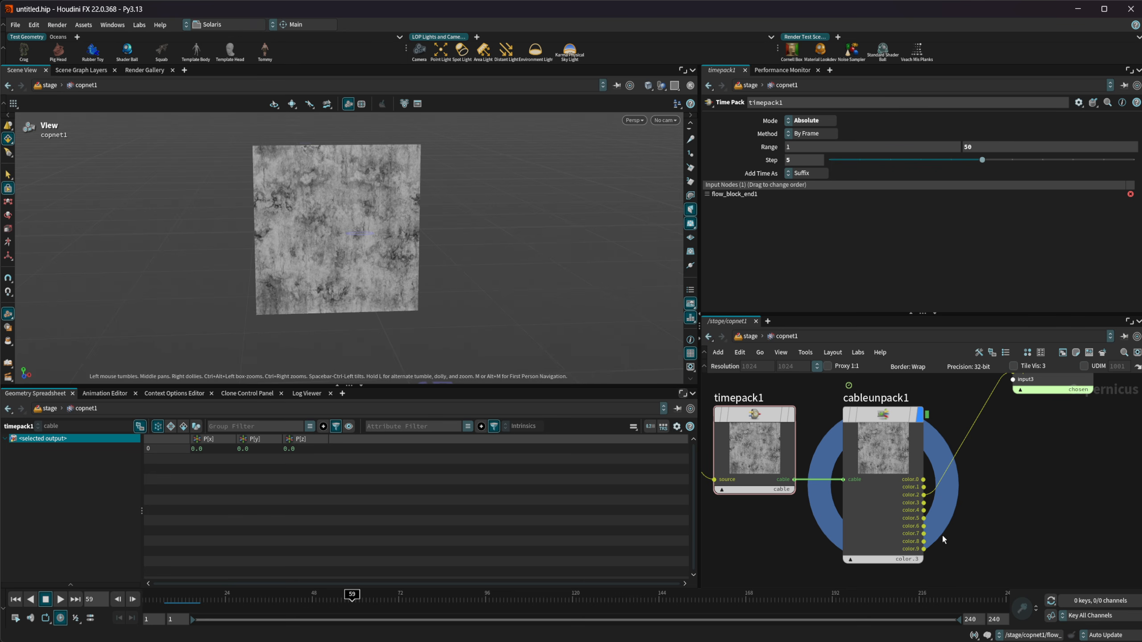
middle_drag(936, 541, 923, 519)
click(872, 513)
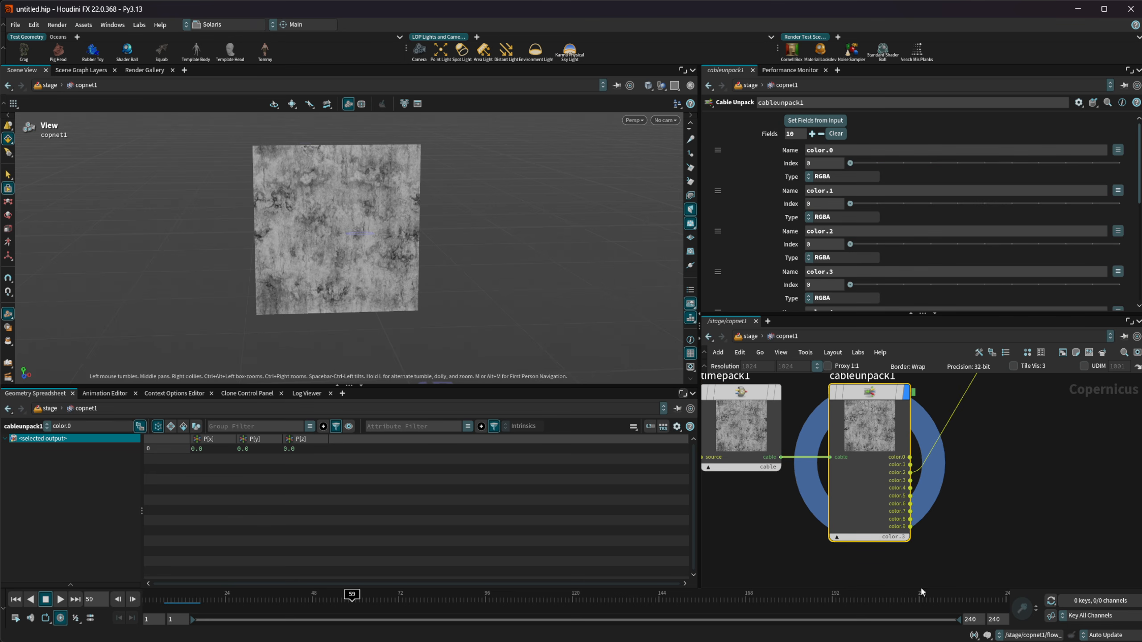
click(901, 541)
click(918, 635)
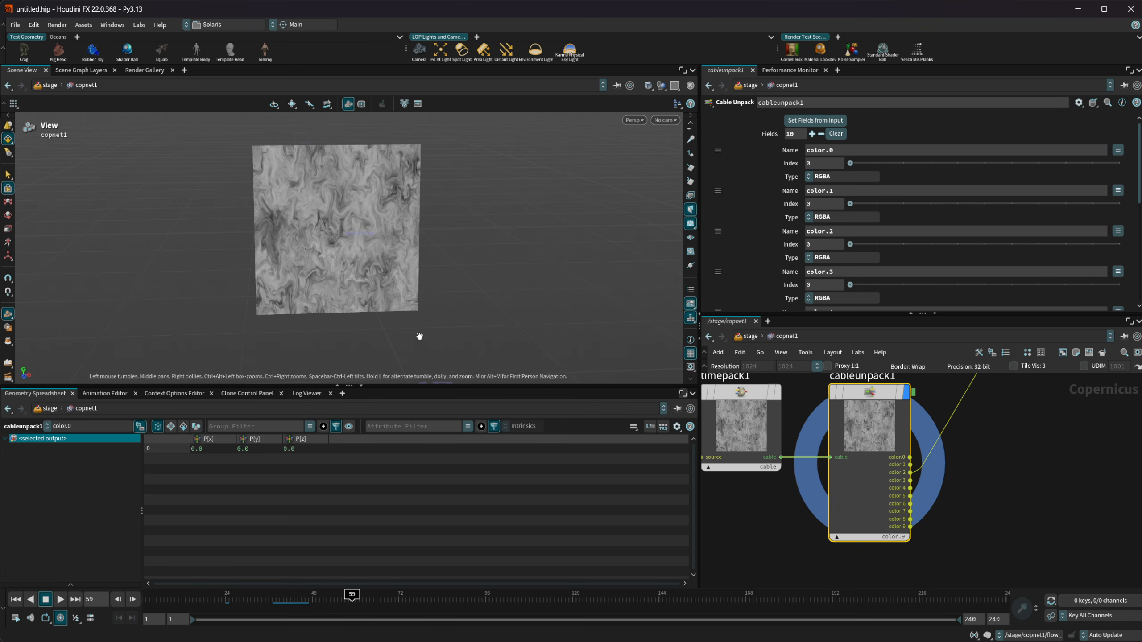
Check the Method options of timepack1 and set its Mode to Relative
middle_drag(985, 525, 965, 588)
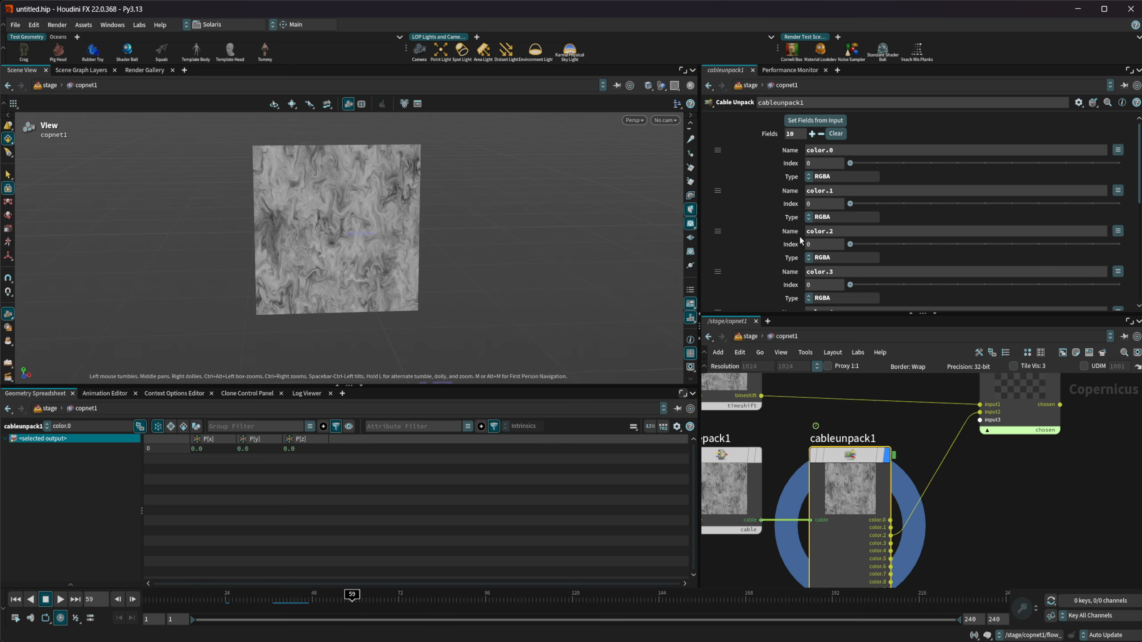
click(753, 477)
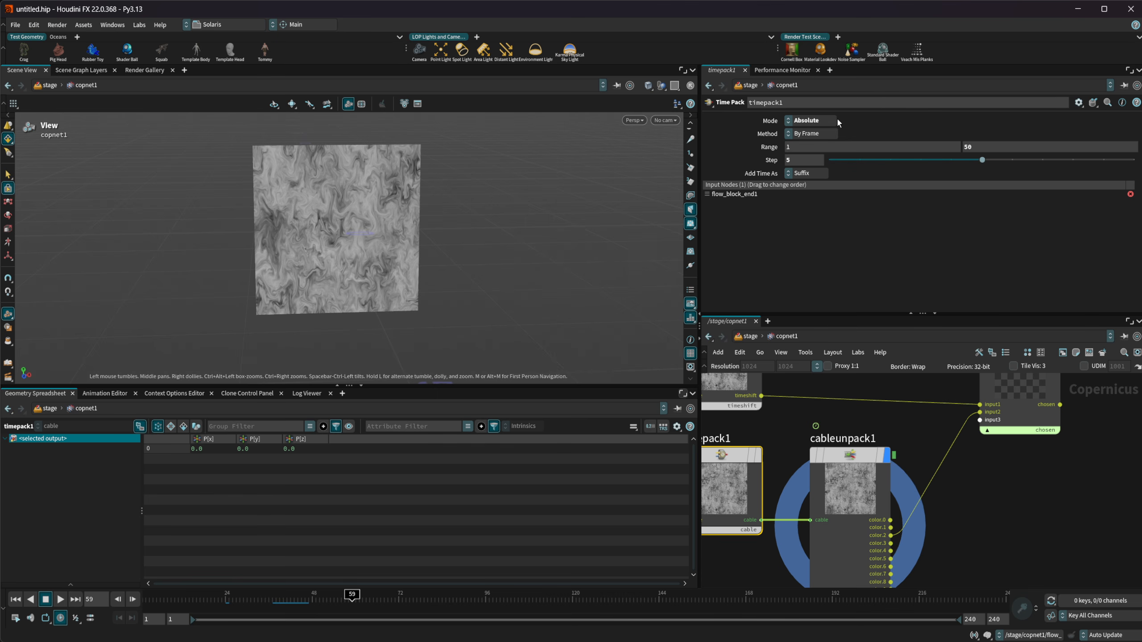
click(809, 134)
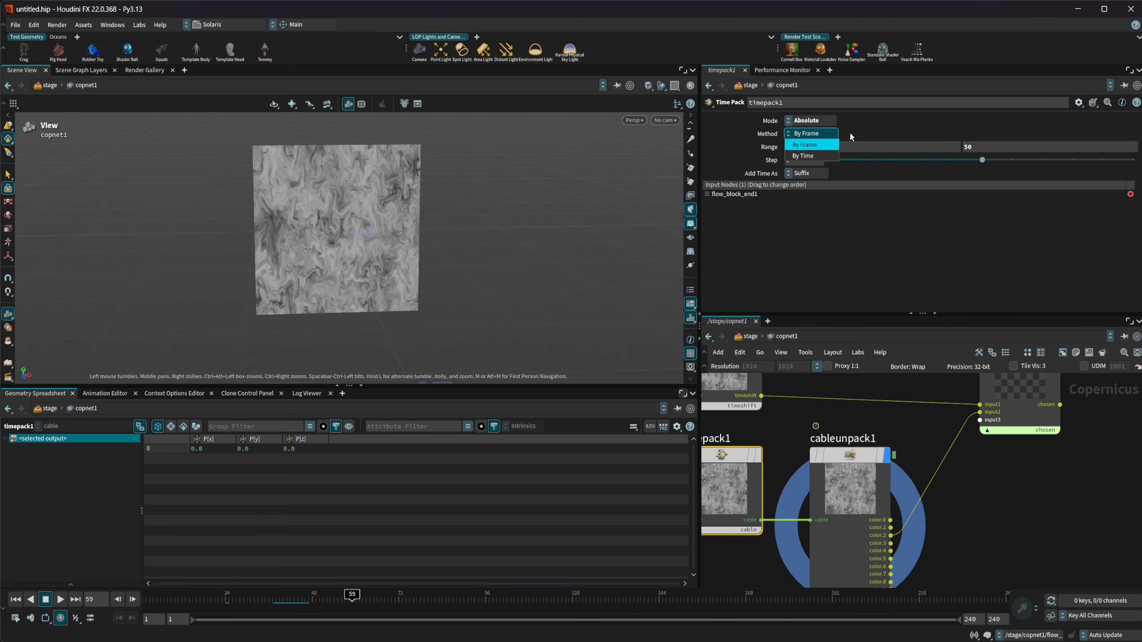
click(834, 125)
click(828, 123)
click(855, 115)
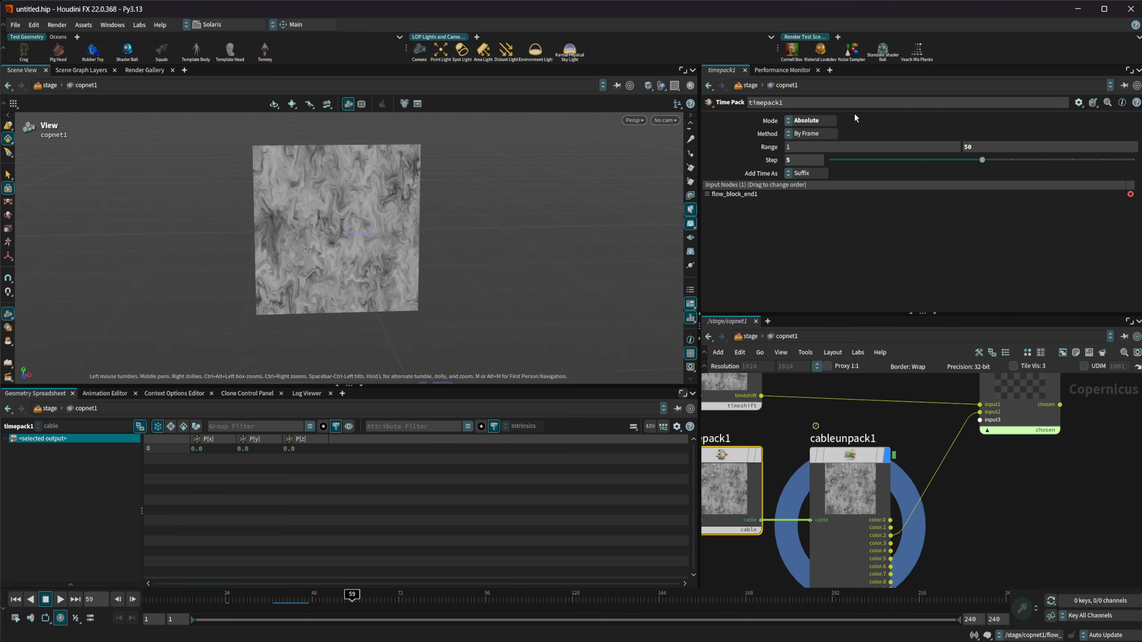
click(829, 120)
click(837, 125)
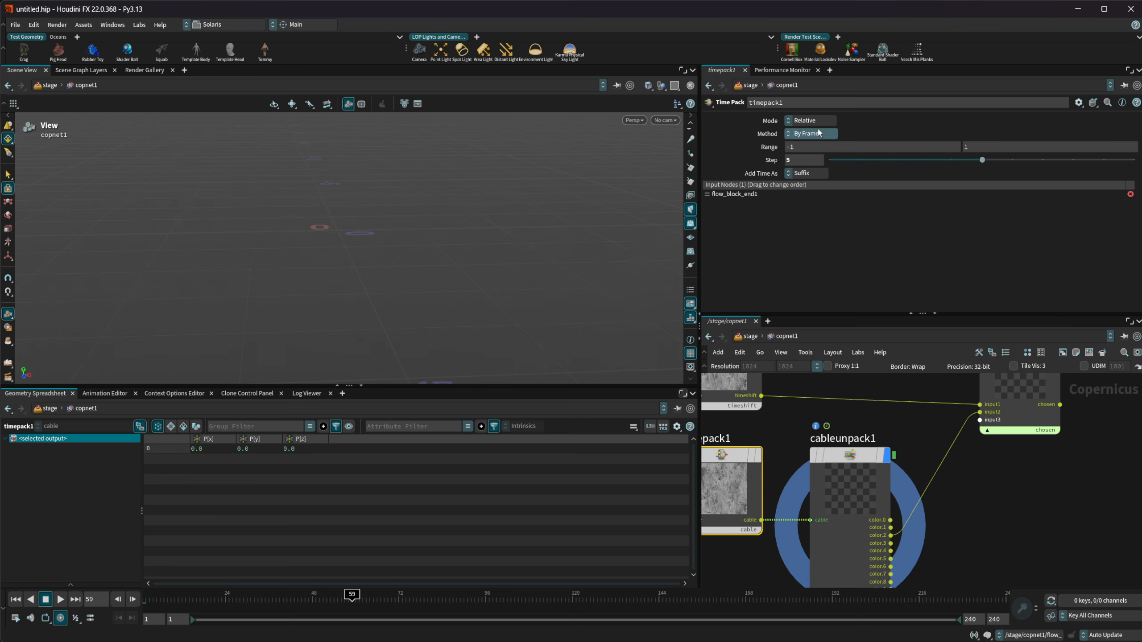
Set cableunpack1's fields from its input for timepack1's relative range
mouse_move(845, 454)
click(849, 465)
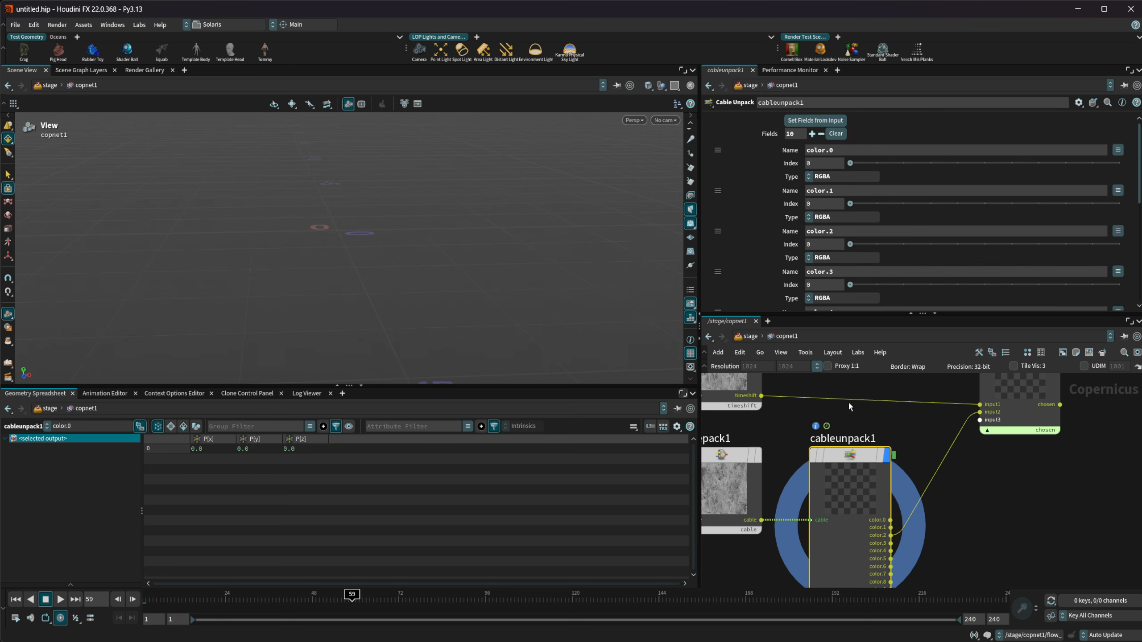
scroll(933, 489, down, 3)
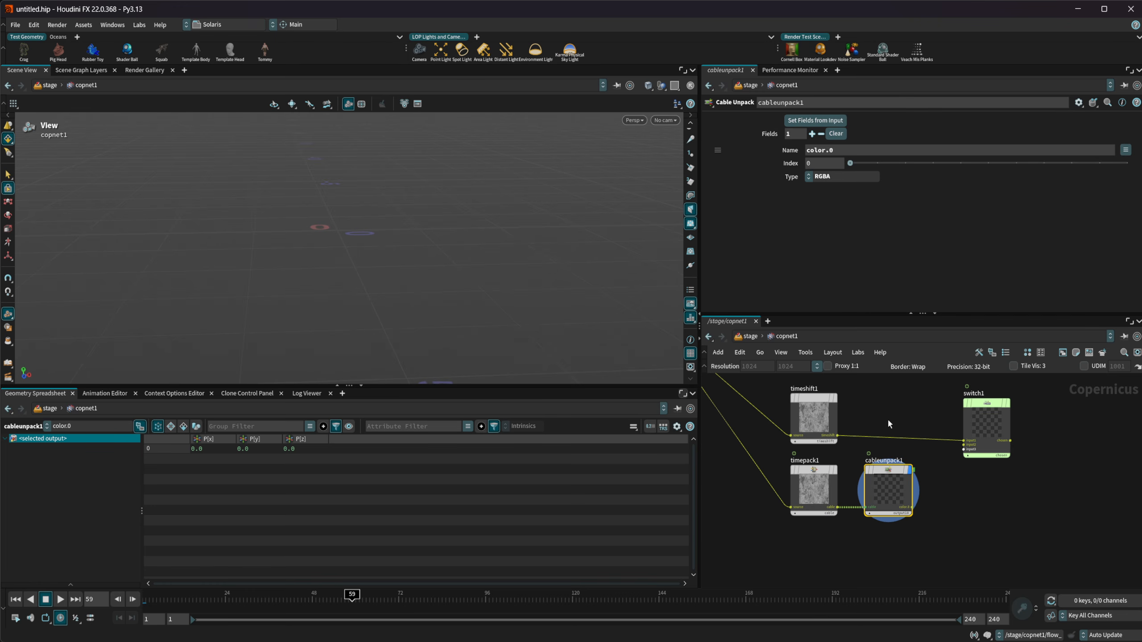
Display timepack1 with its Step set to 1 and set cableunpack1's fields from its input again
click(814, 484)
key(r)
click(814, 481)
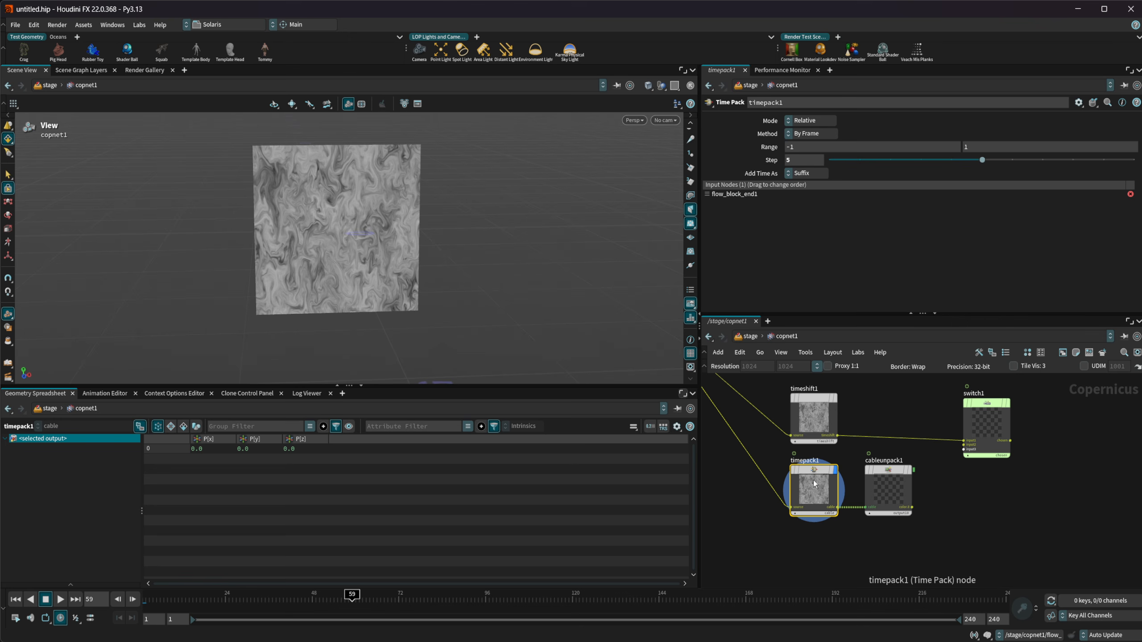
drag(841, 161, 817, 163)
click(805, 161)
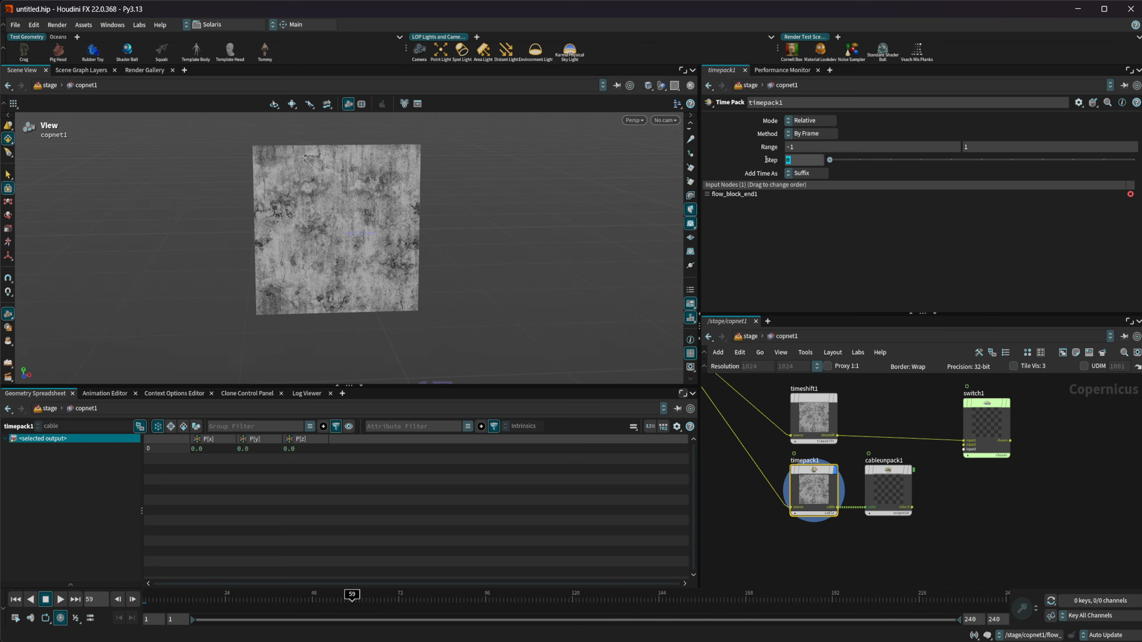
text(1)
key(Return)
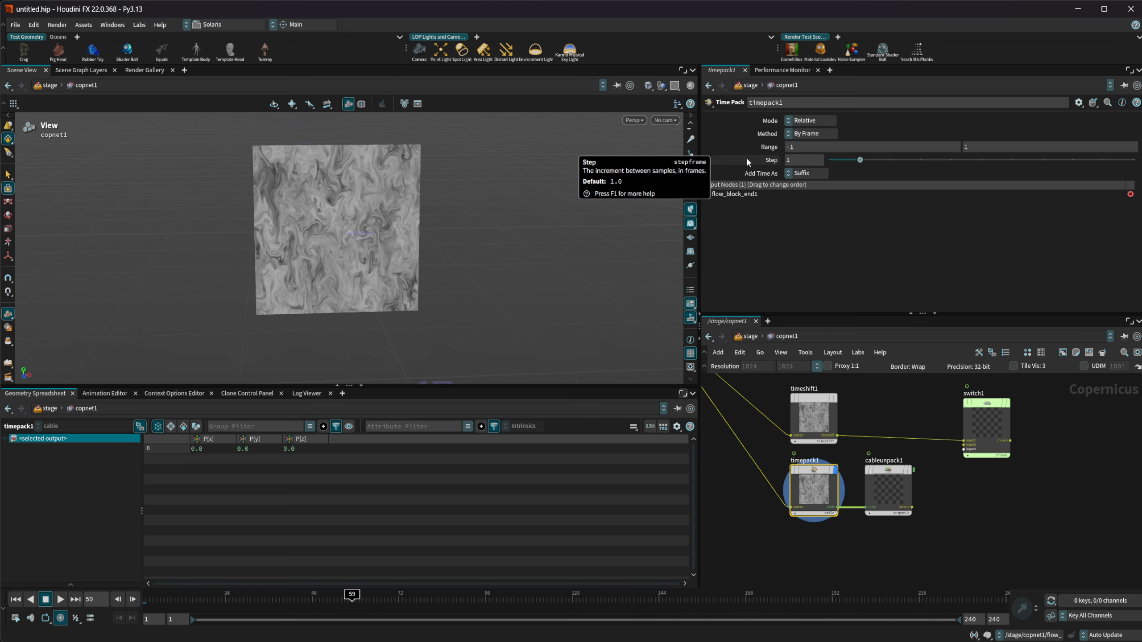
click(900, 499)
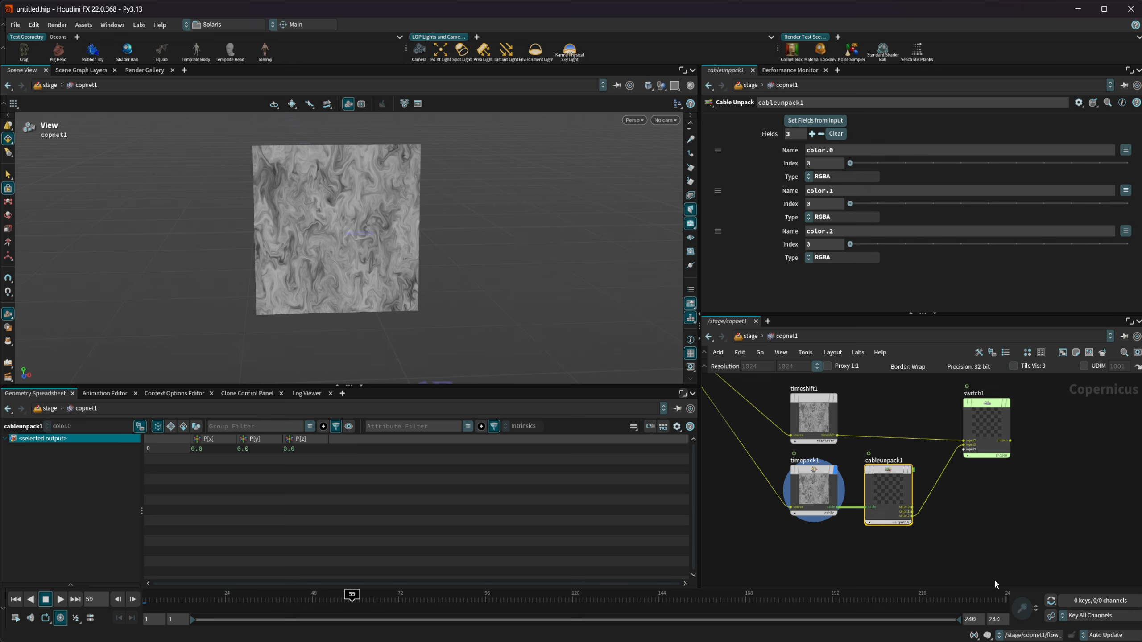
Add a Denoise AI node to the network below and beside cableunpack1
middle_drag(994, 581, 941, 551)
key(Tab)
text(deno)
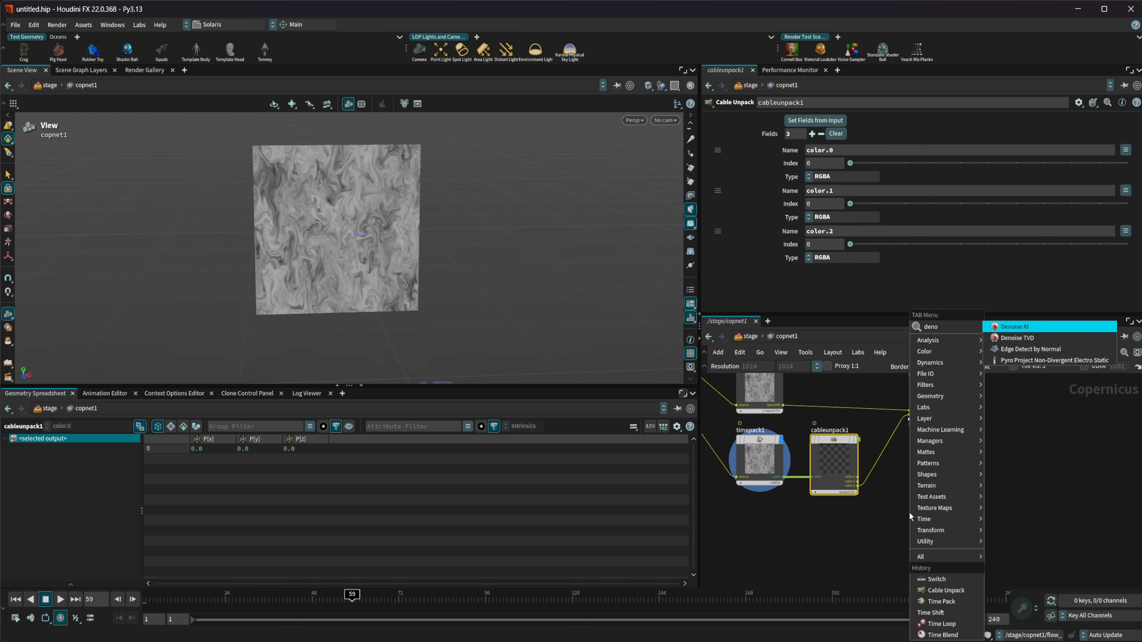
key(Return)
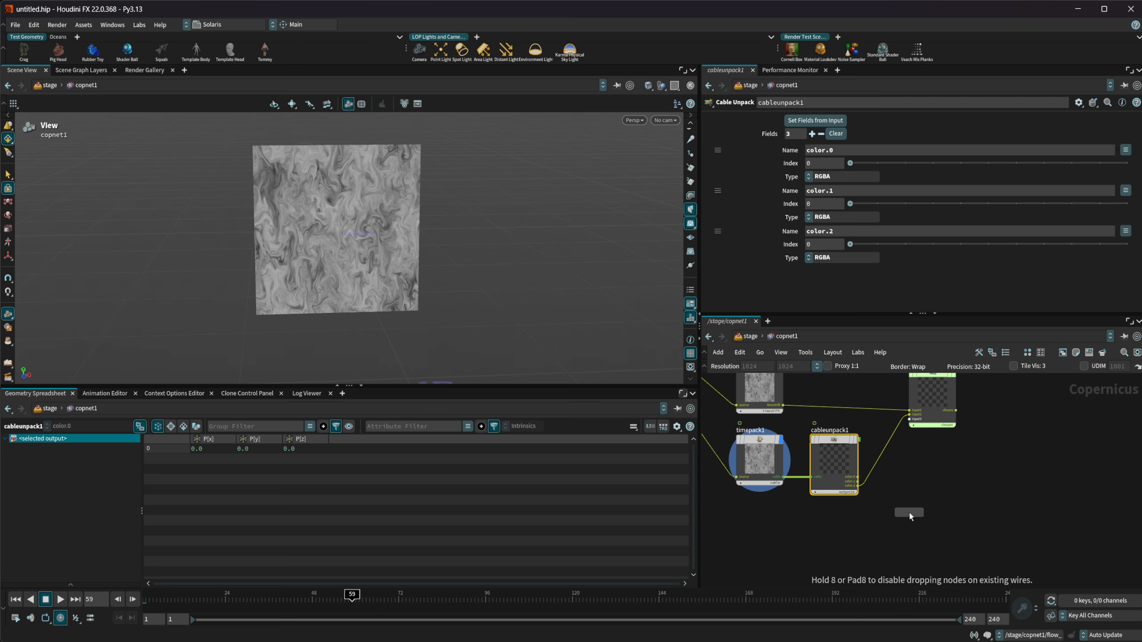
click(933, 523)
middle_drag(947, 509, 939, 446)
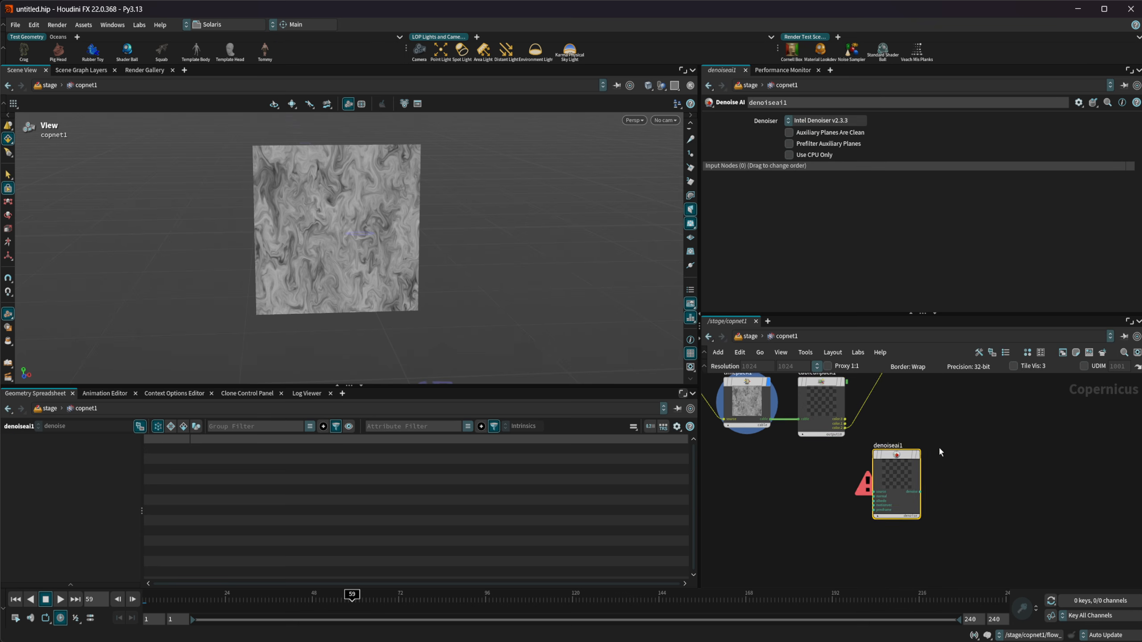
Examine the Denoise AI node's inputs, such as motionvec and prevframe, and move the node farther away from cableunpack1
scroll(921, 467, up, 3)
scroll(902, 496, up, 1)
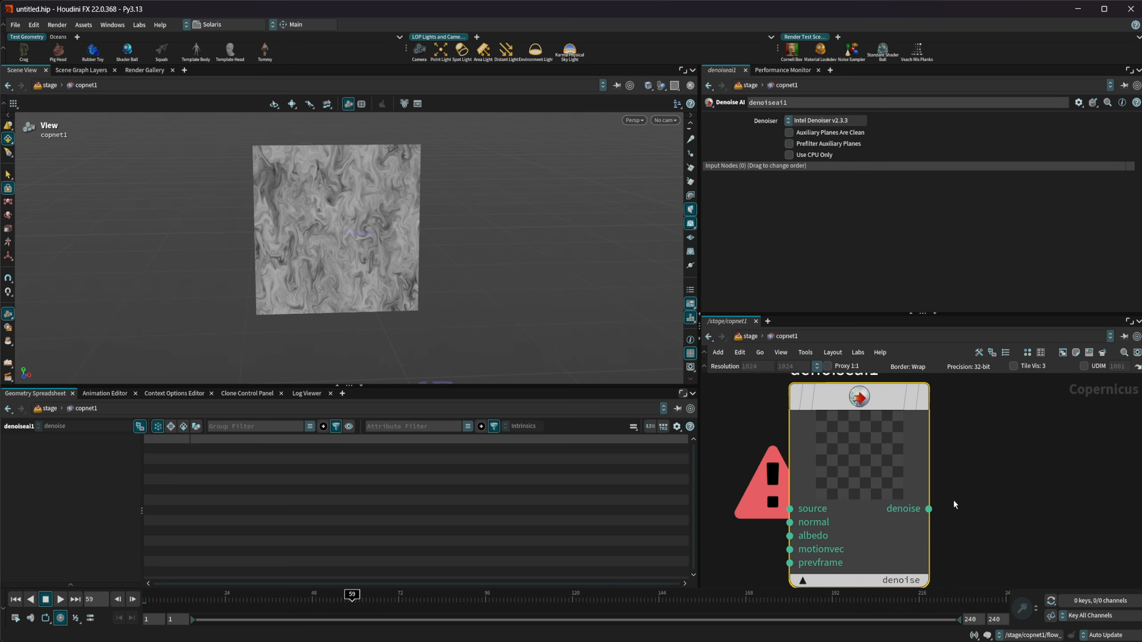
scroll(926, 510, up, 1)
middle_drag(827, 464, 955, 447)
scroll(877, 470, down, 1)
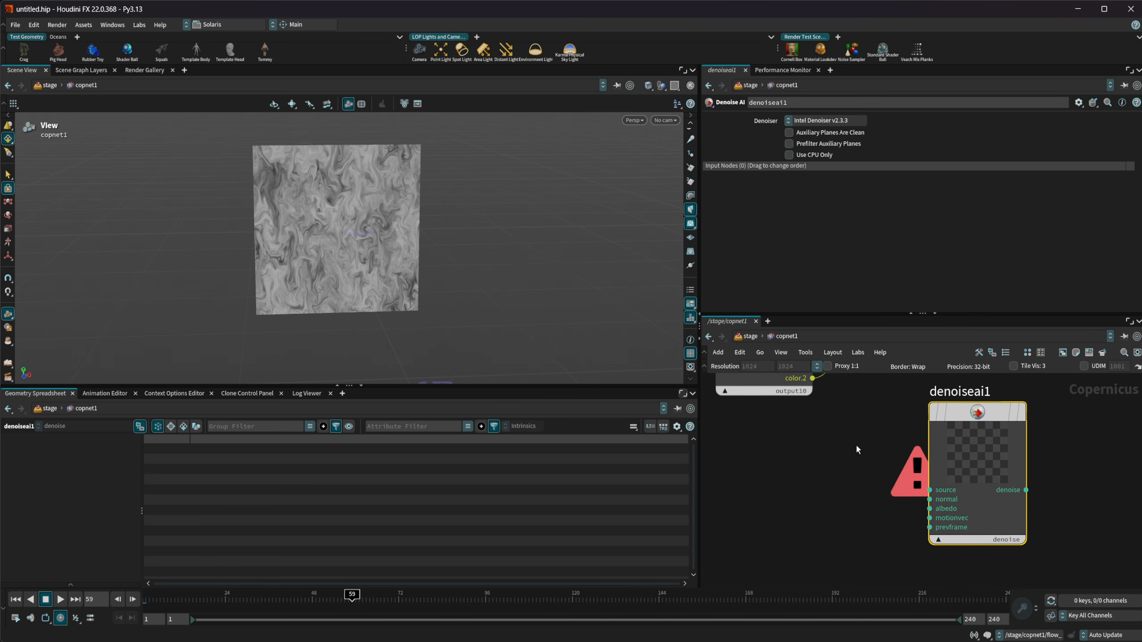
scroll(851, 487, down, 2)
middle_drag(849, 483, 806, 509)
drag(864, 483, 889, 454)
middle_drag(803, 499, 901, 521)
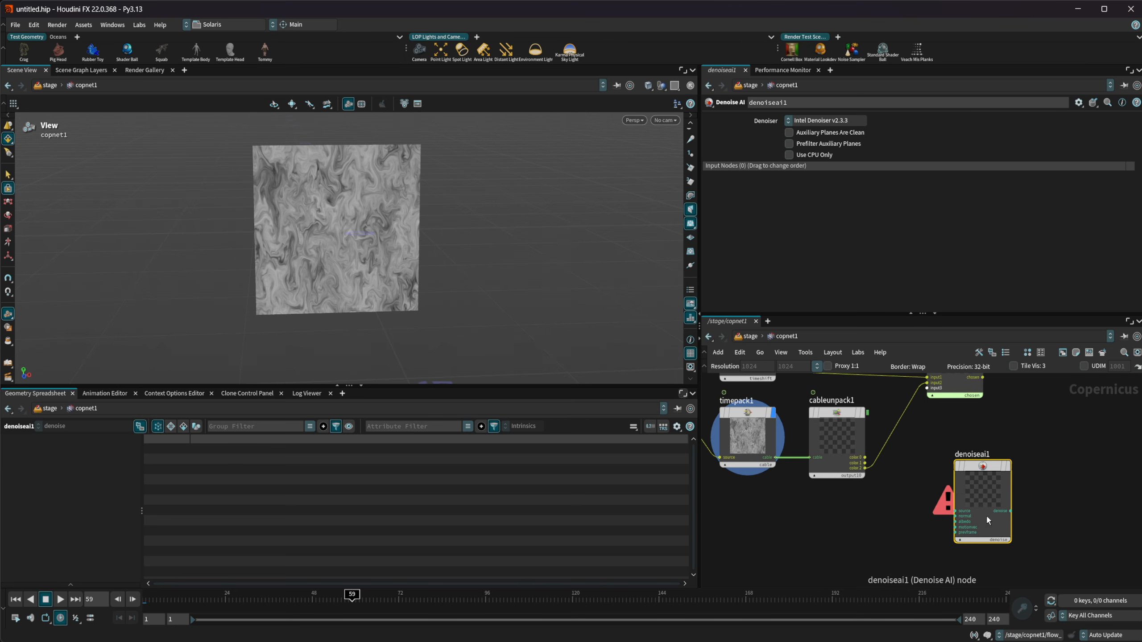
Try a Denoise TVD node next to denoiseai1 to inspect its inputs, and delete it
key(Tab)
text(den)
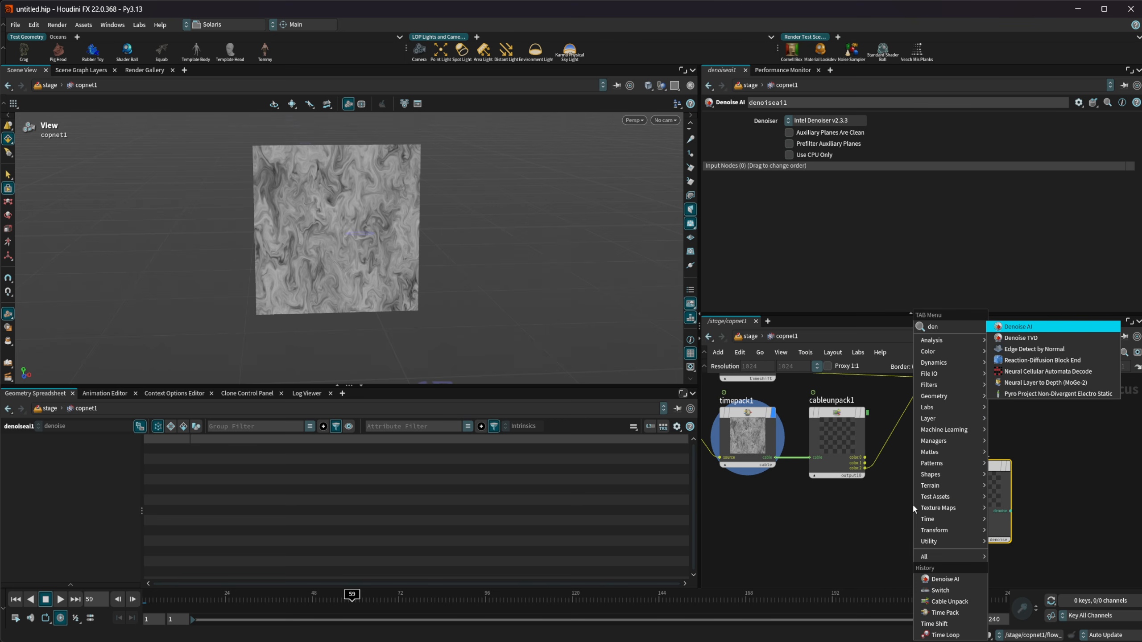
key(Down)
key(Return)
scroll(912, 469, up, 5)
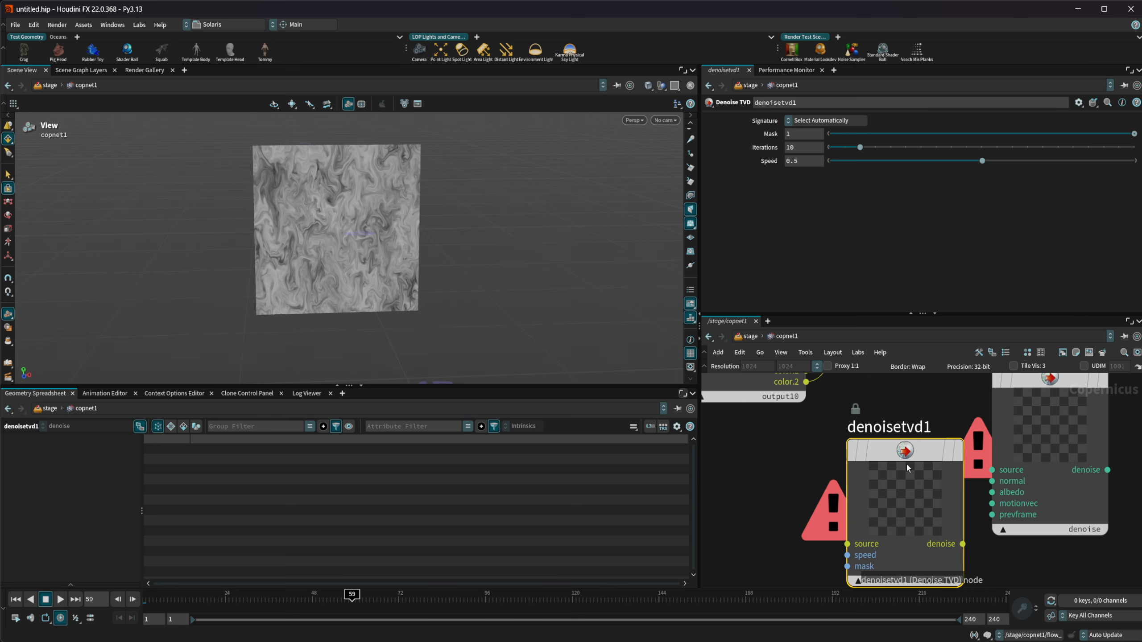
key(Delete)
Select denoiseai1 and cableunpack1 in turn to compare the denoiser's inputs with the unpacked color outputs
scroll(850, 482, down, 4)
middle_drag(978, 435, 903, 510)
click(888, 492)
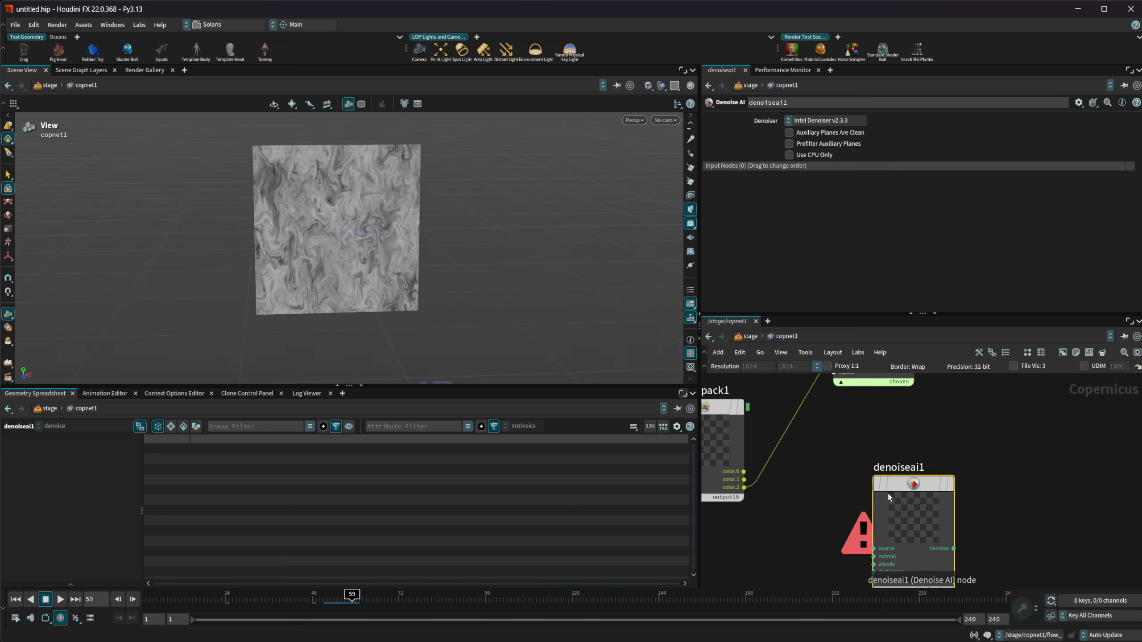
middle_drag(810, 521, 918, 525)
click(784, 451)
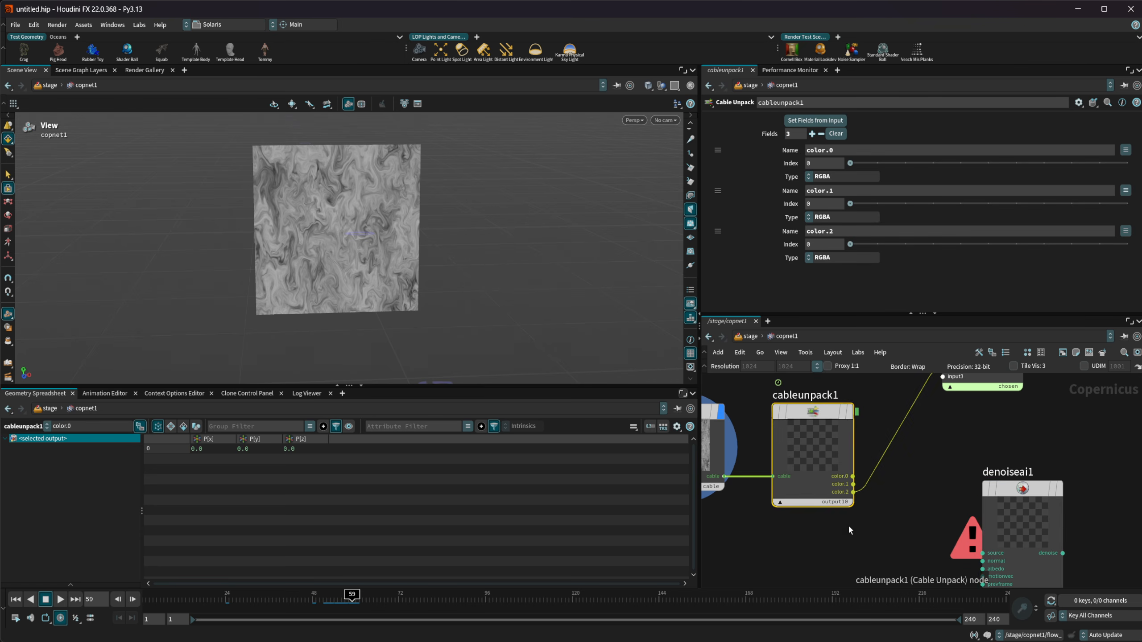
Reposition cableunpack1 in the gap between timepack1 and denoiseai1, level with timepack1
mouse_move(847, 525)
middle_down()
mouse_move(944, 517)
mouse_move(867, 522)
middle_up()
scroll(827, 520, down, 1)
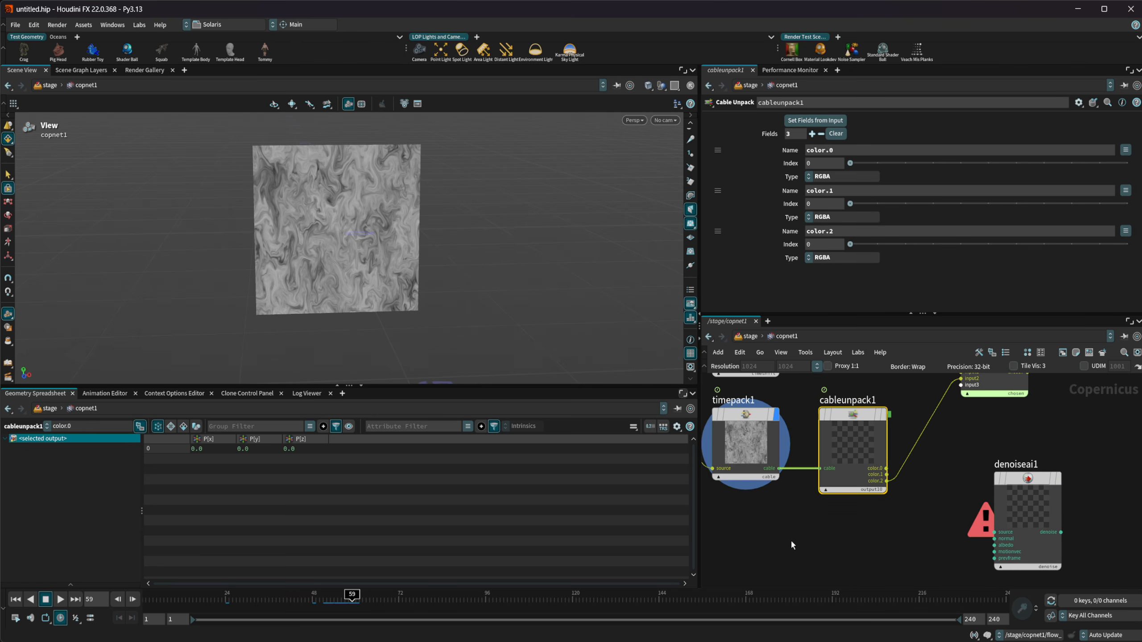
scroll(856, 496, down, 2)
drag(865, 474, 908, 480)
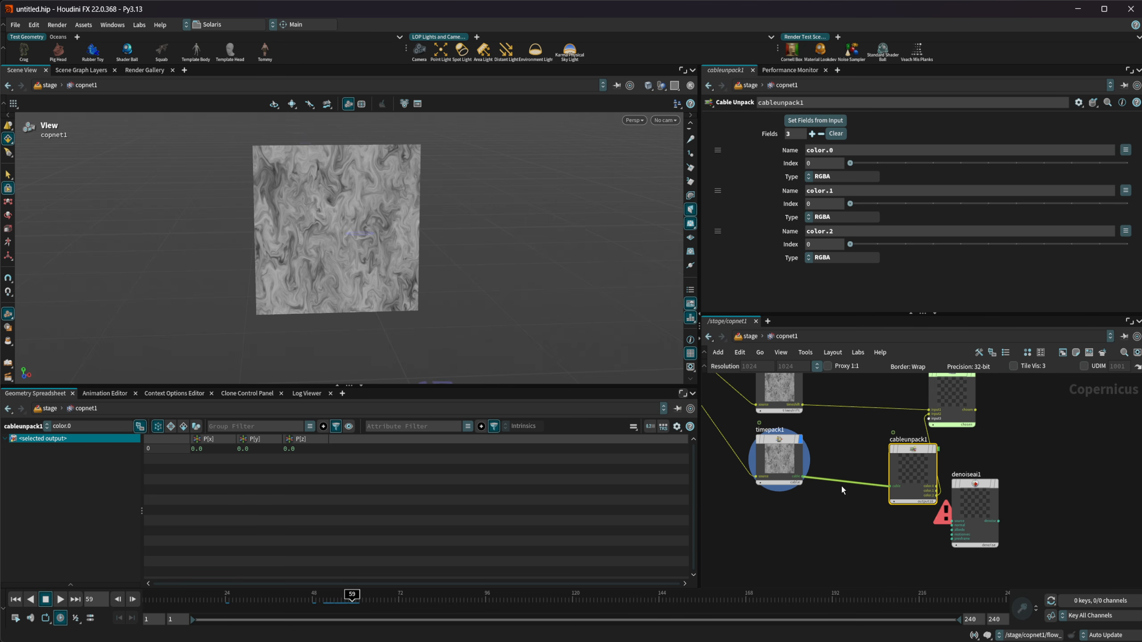
drag(905, 471, 874, 462)
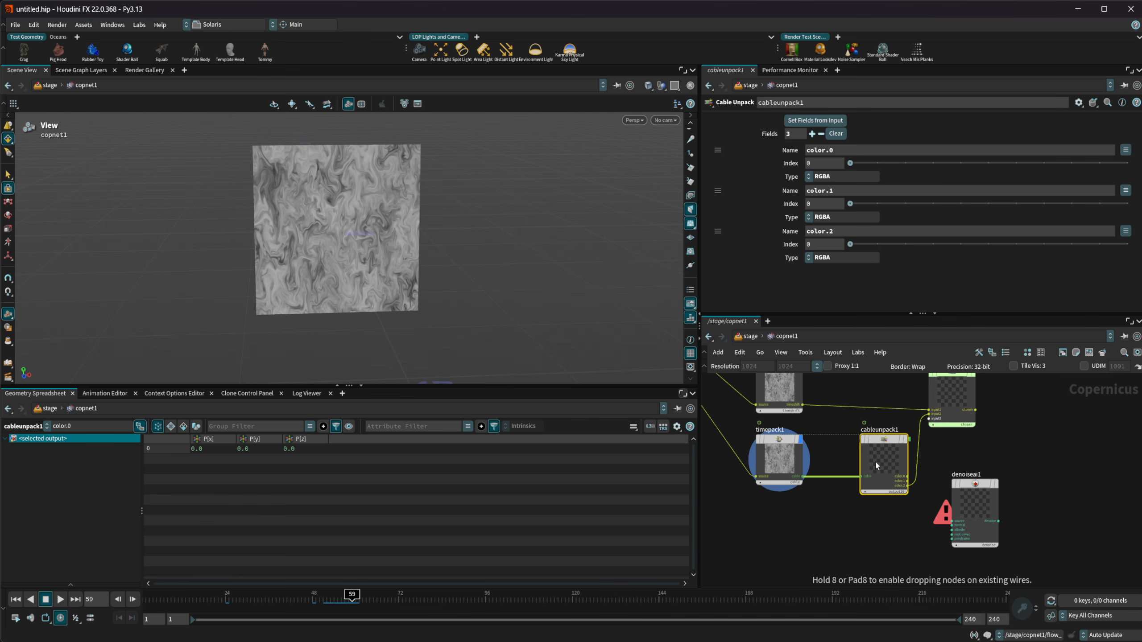
Open the Time Pack help page for timepack1 and place the help window over the viewport
click(1136, 102)
click(493, 264)
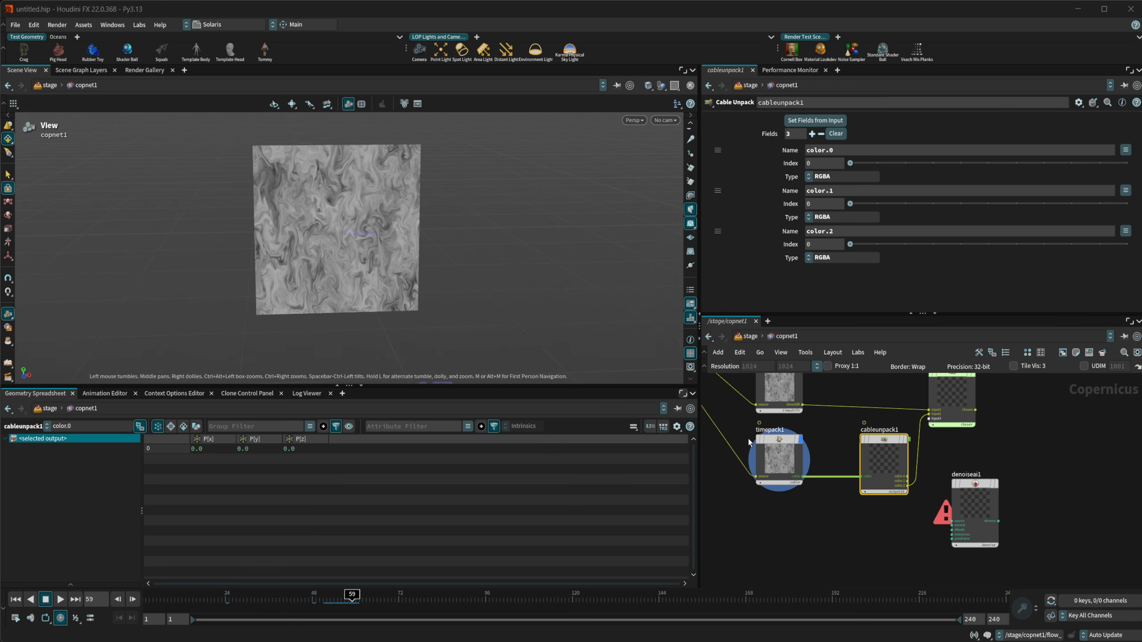
click(764, 443)
click(1136, 102)
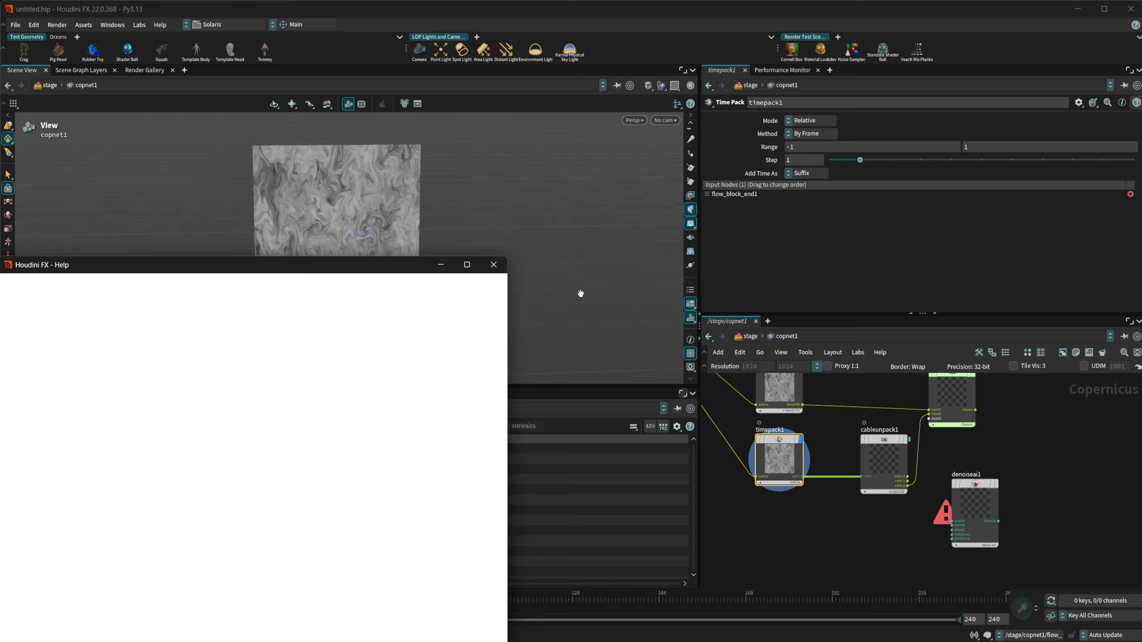
drag(414, 268, 531, 163)
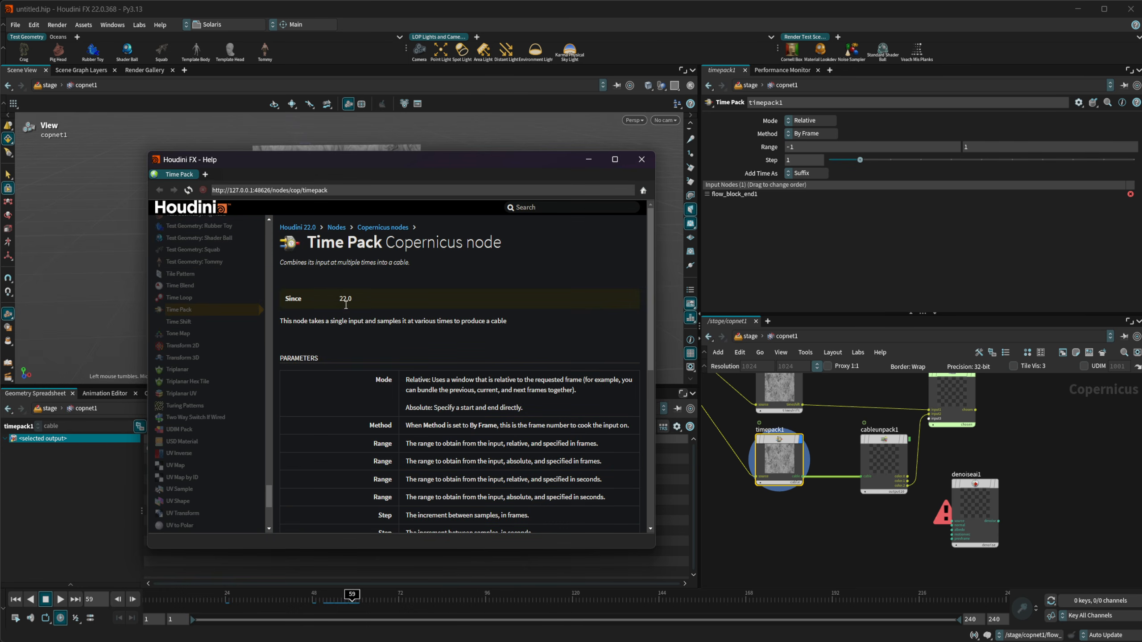
Read the Time Pack node's description and parameter explanations, and close the help window
drag(283, 321, 463, 319)
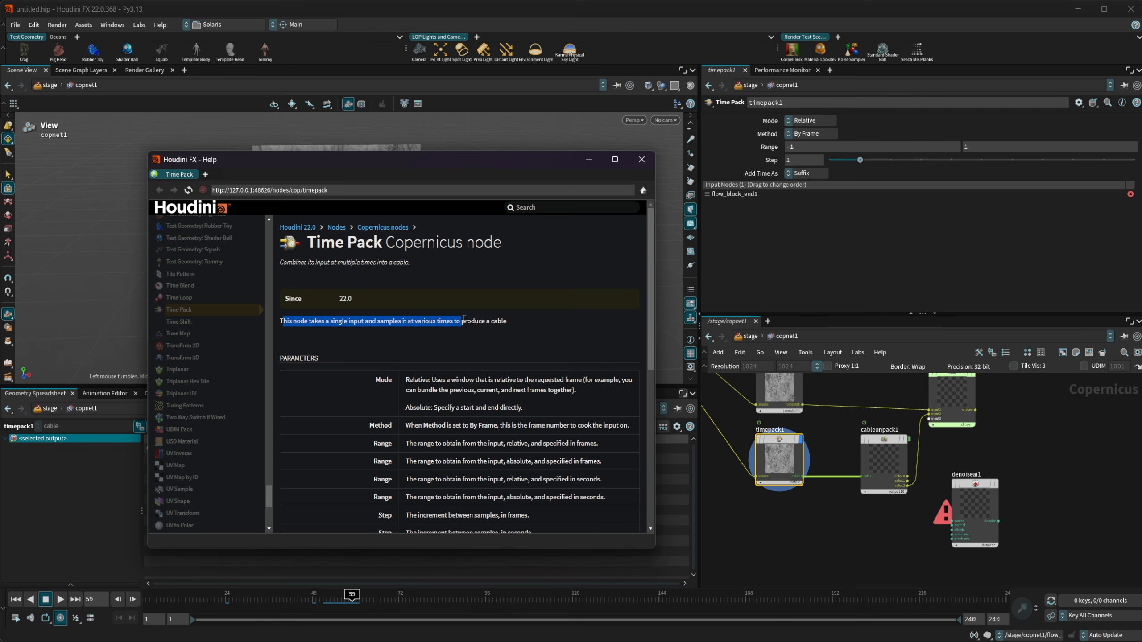
click(530, 320)
scroll(544, 341, down, 5)
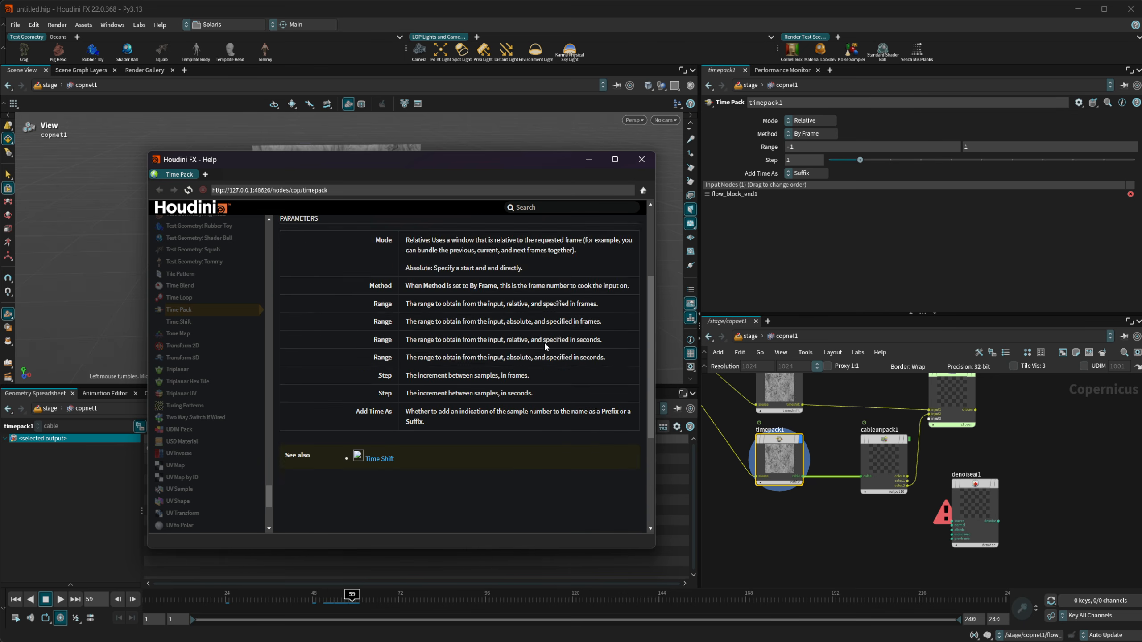
scroll(544, 340, up, 5)
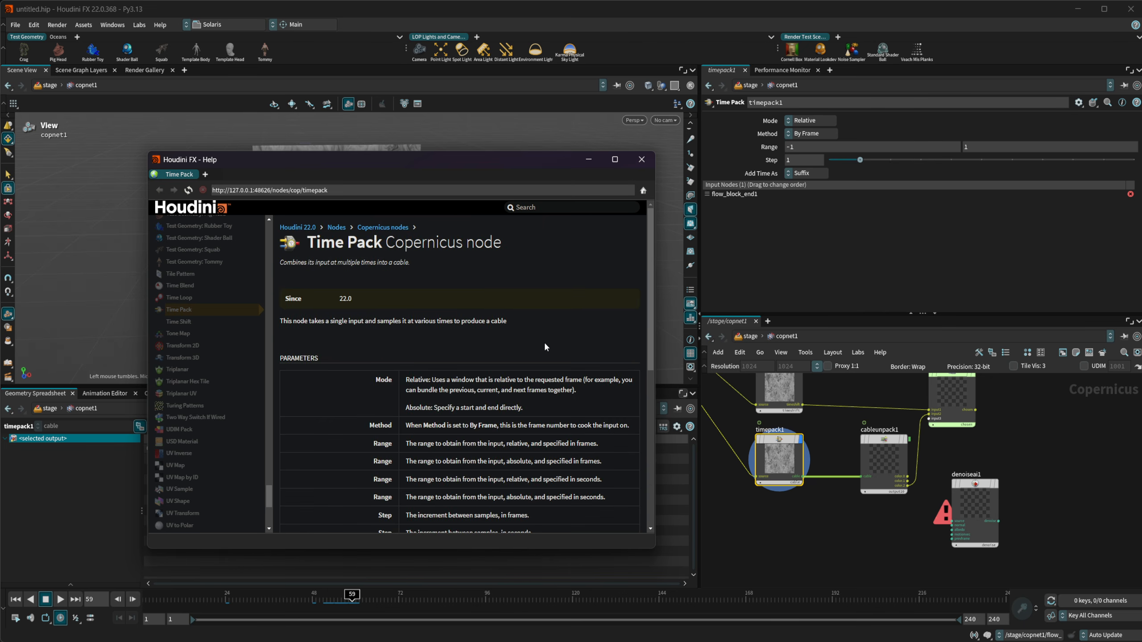
click(643, 164)
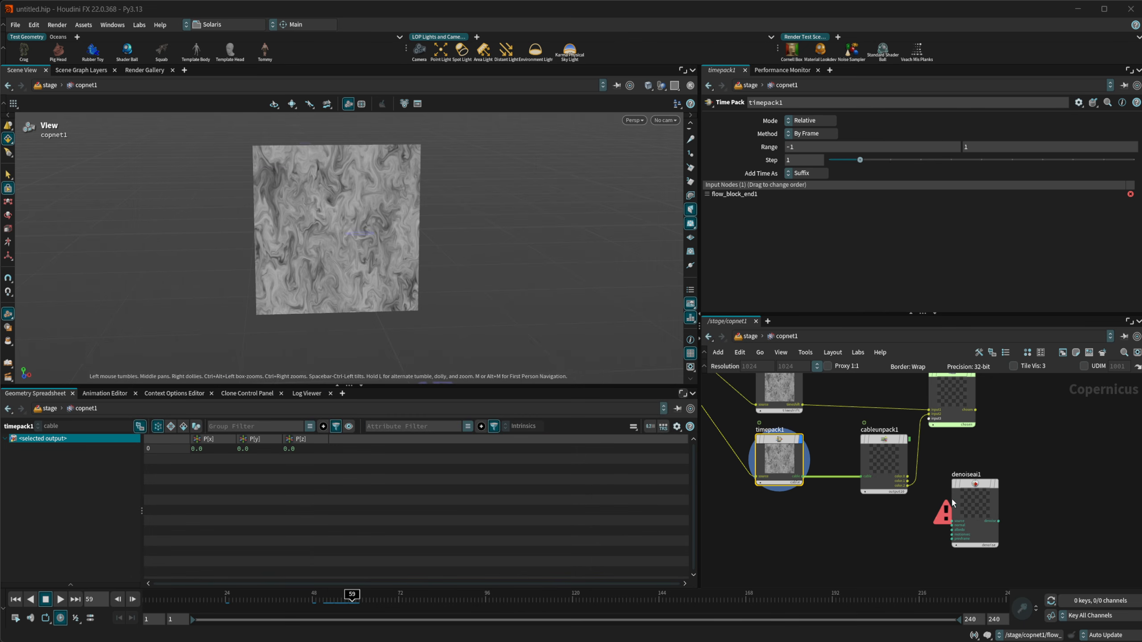
Select denoiseai1 to examine its inputs beside cableunpack1, and review the timeblend1, timeloop1 and timeshift1 nodes in the network
click(953, 502)
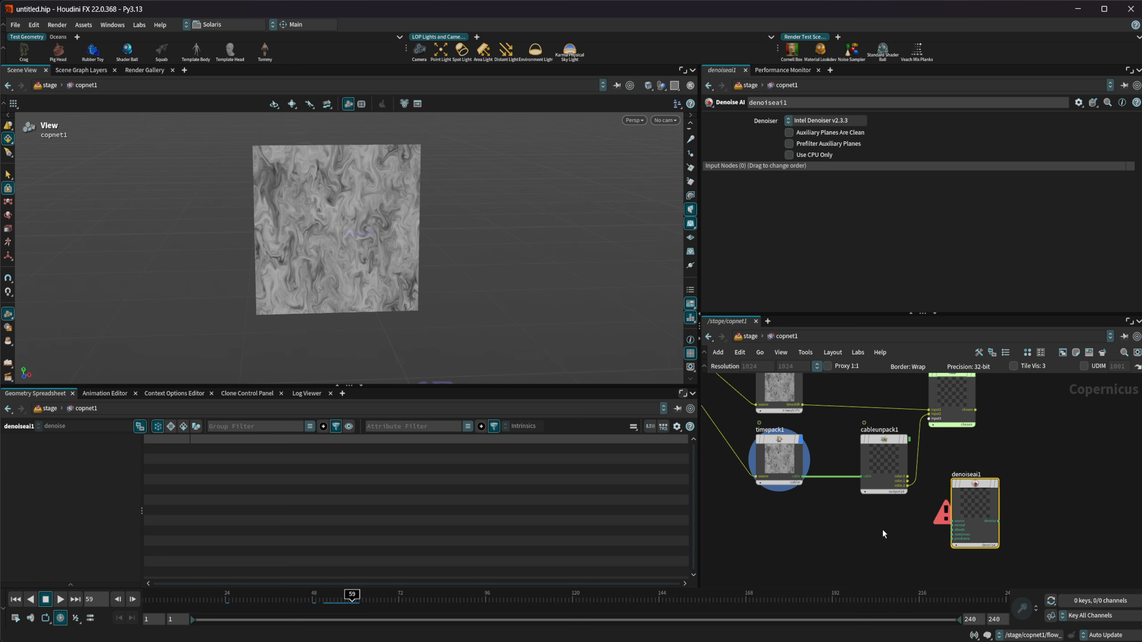
scroll(957, 540, up, 3)
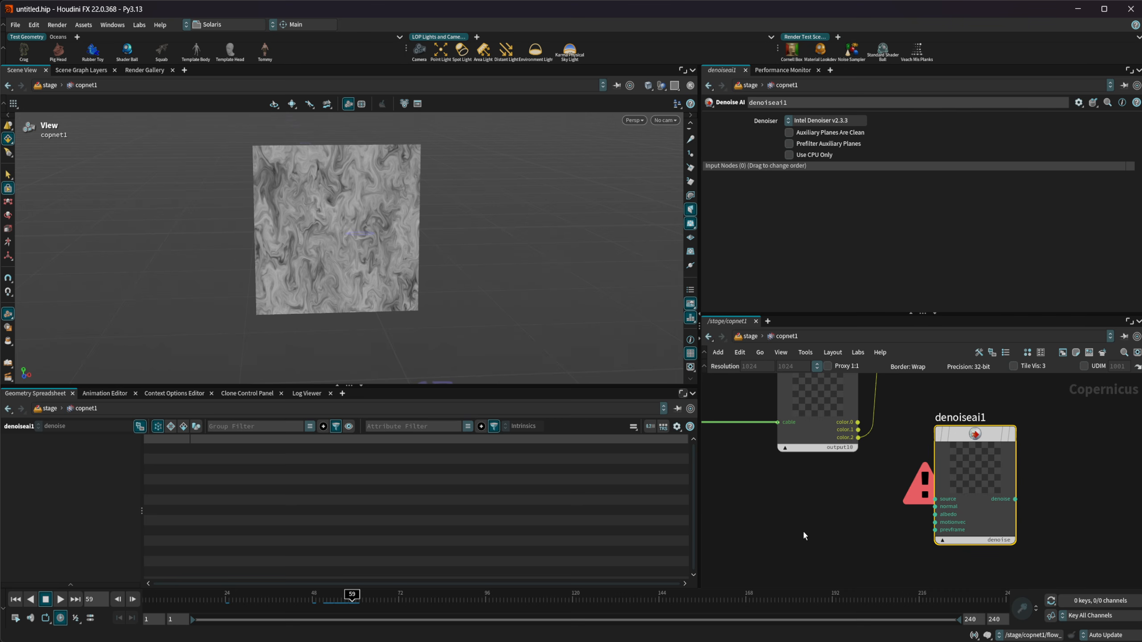
scroll(803, 530, down, 5)
mouse_move(764, 470)
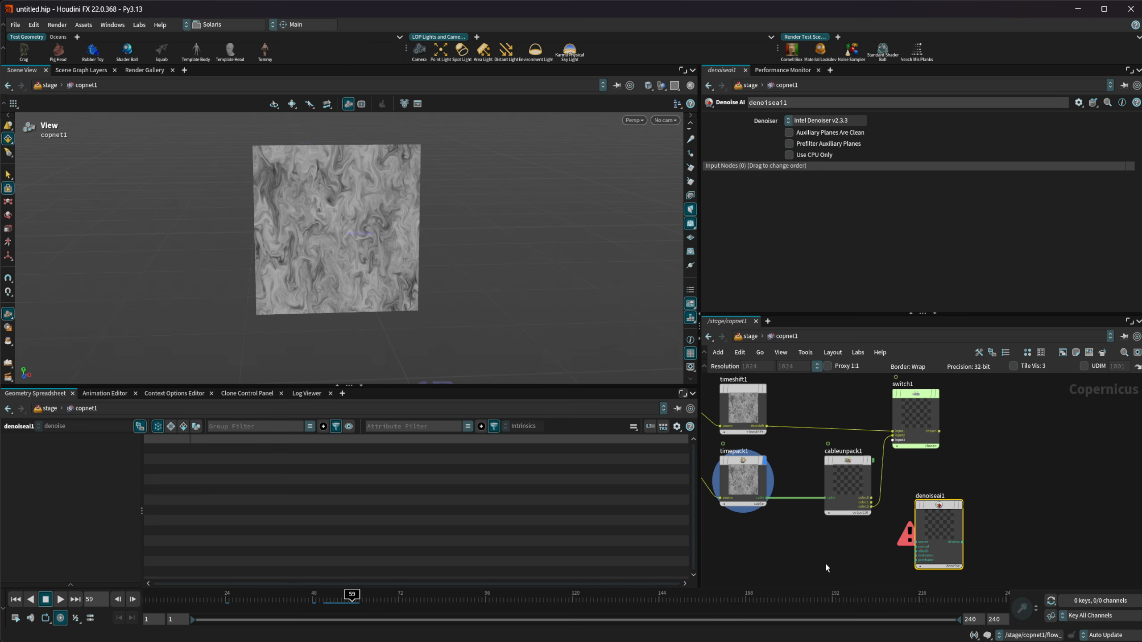
scroll(816, 547, down, 3)
middle_drag(811, 425, 936, 508)
scroll(922, 439, up, 2)
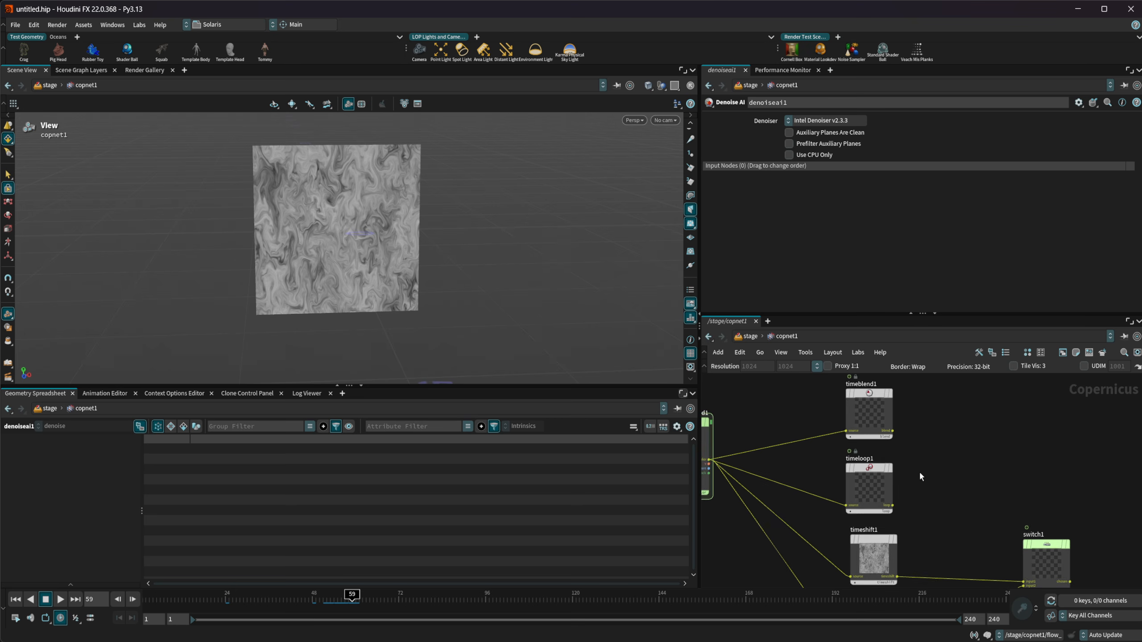